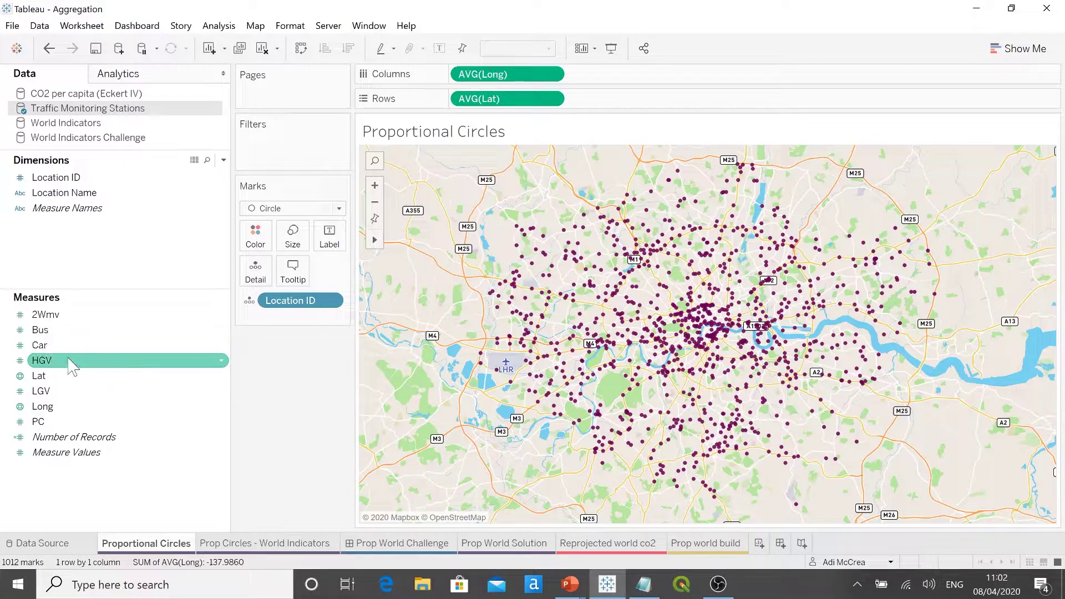
Step: Size the London station circles by SUM(HGV) and enlarge them with the size slider
left_click_drag(73, 366, 294, 239)
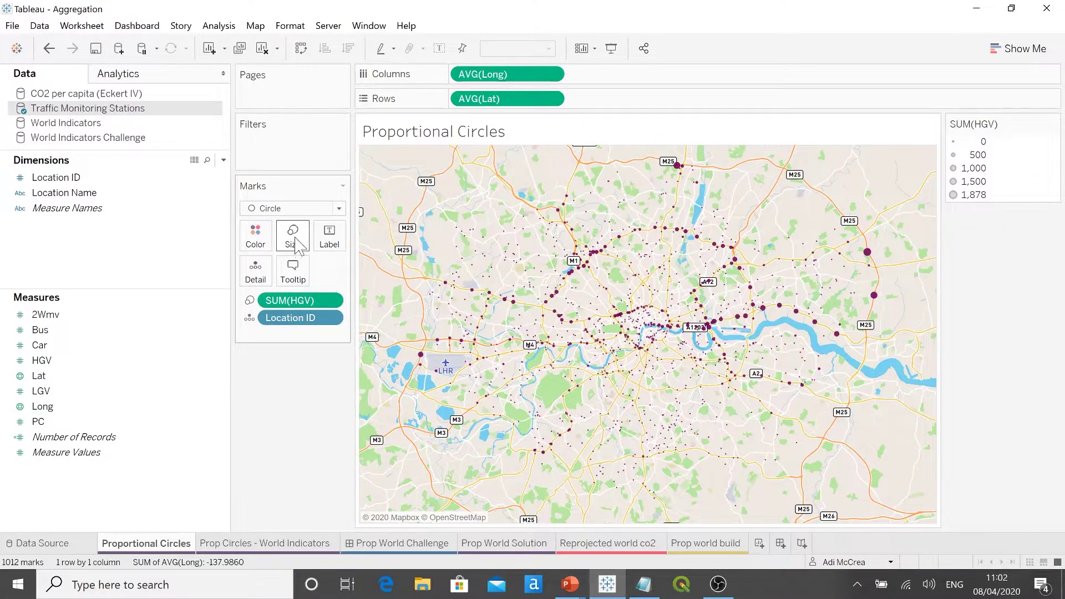
left_click(293, 239)
left_click_drag(304, 270, 333, 272)
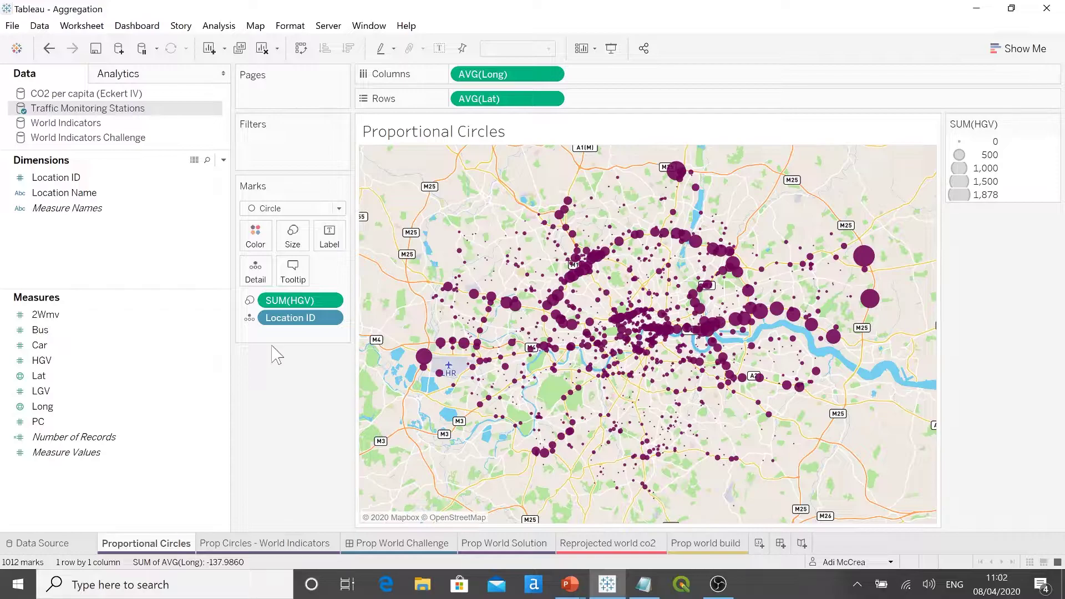
Step: Nudge the mark size slider further right to make the HGV circles slightly bigger
left_click(297, 247)
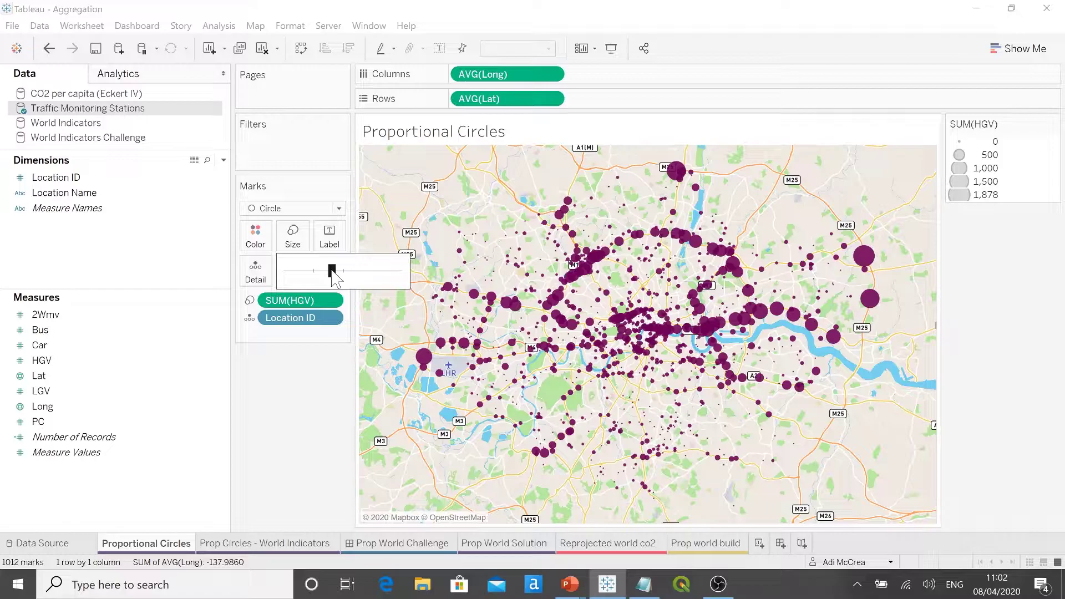
left_click_drag(335, 276, 345, 276)
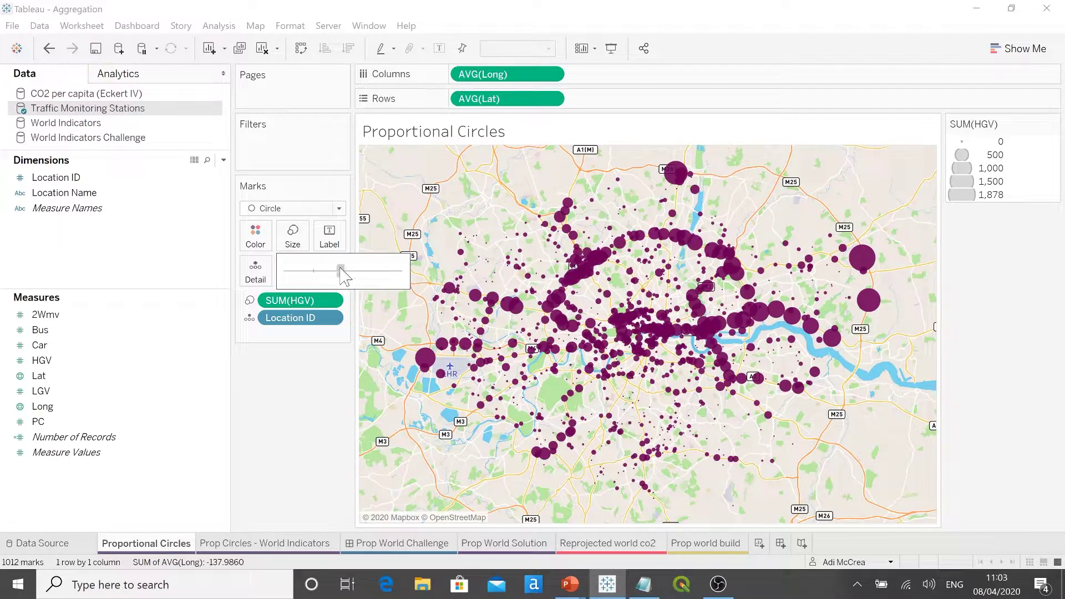
left_click_drag(344, 276, 345, 276)
left_click_drag(345, 276, 344, 276)
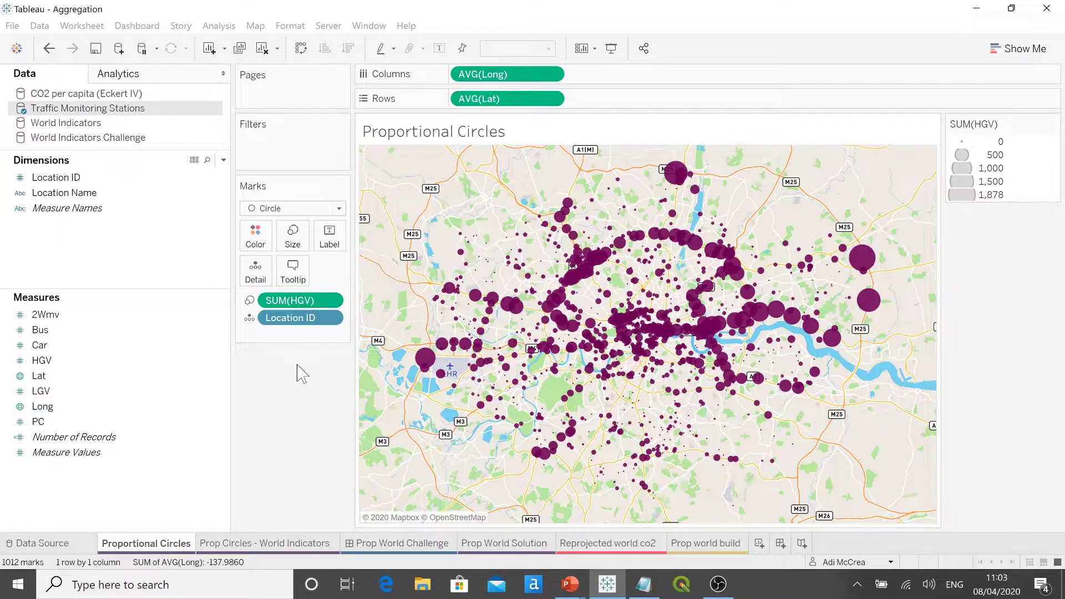
Step: Open the Edit Sizes dialog for HGV from the size legend's menu
mouse_move(786, 324)
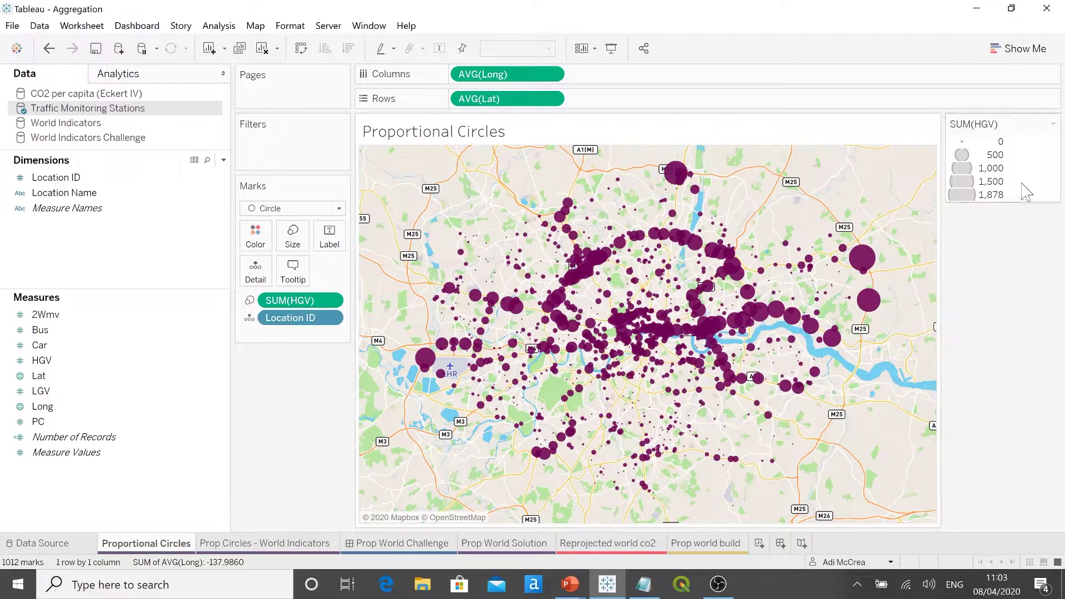
left_click(1054, 125)
left_click(1047, 140)
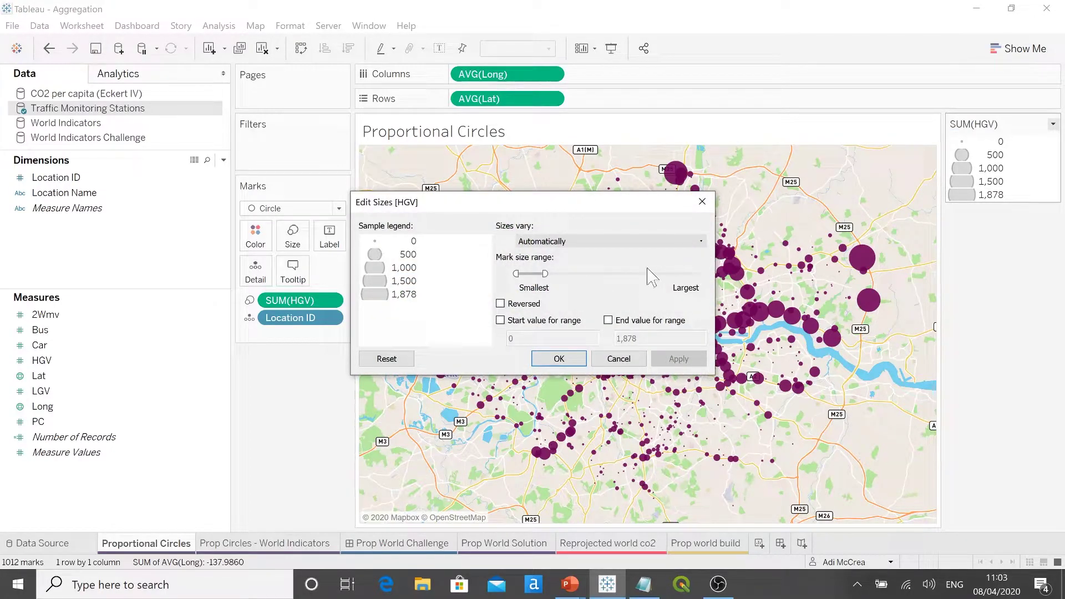
Step: Close Edit Sizes unchanged and lower the station circles' opacity to 74%
left_click(700, 203)
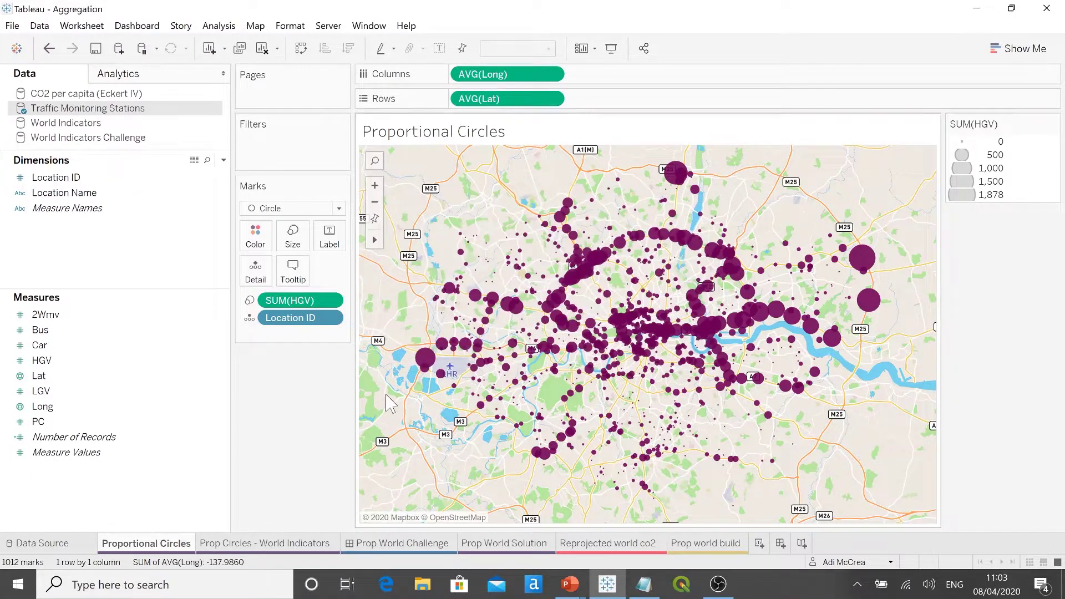
left_click(265, 238)
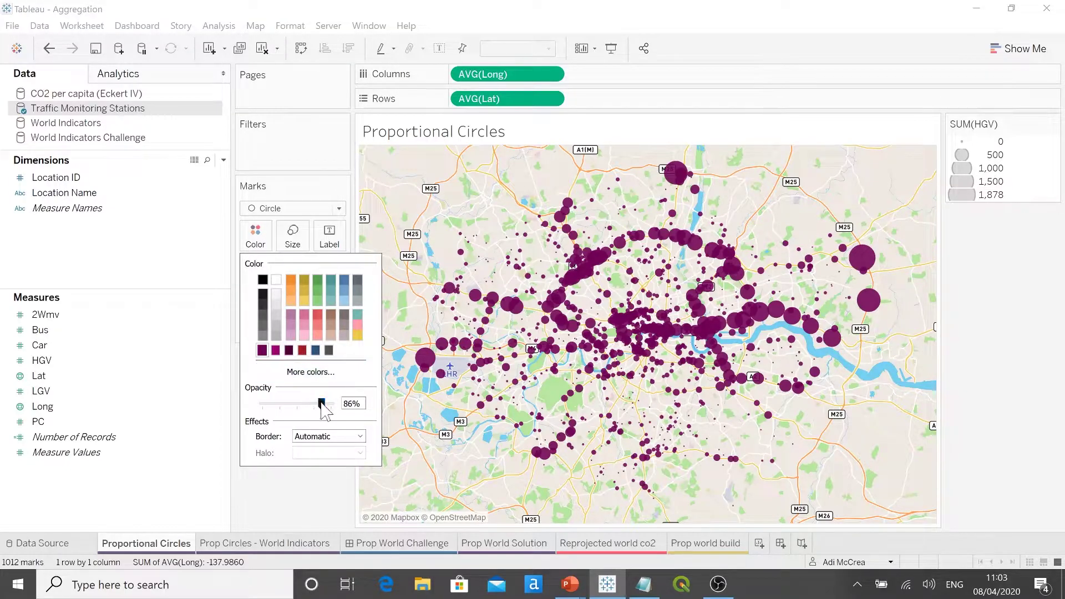
left_click_drag(321, 402, 312, 403)
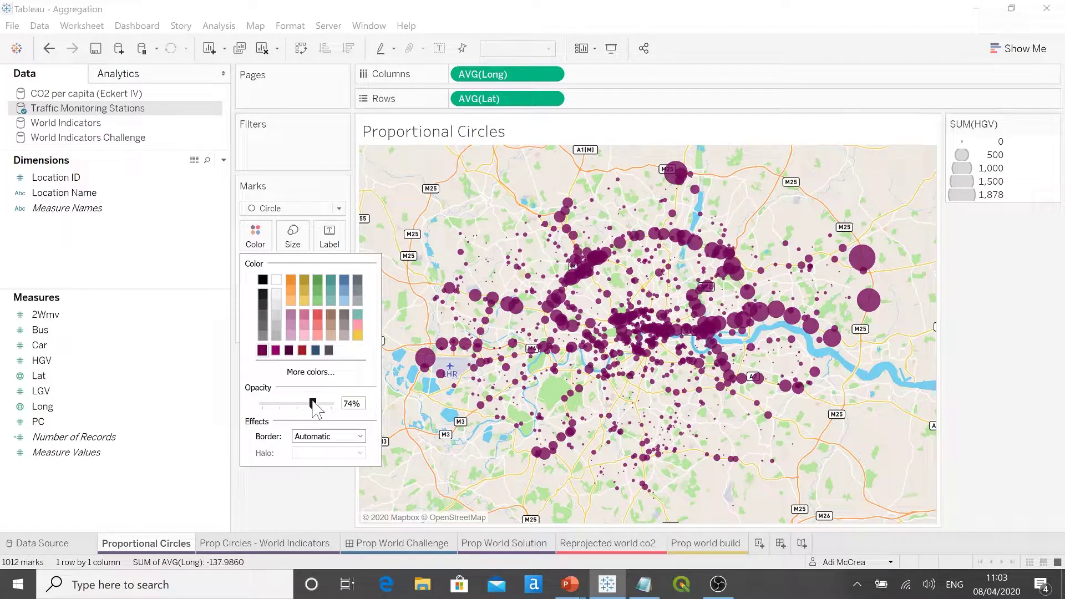
left_click(299, 494)
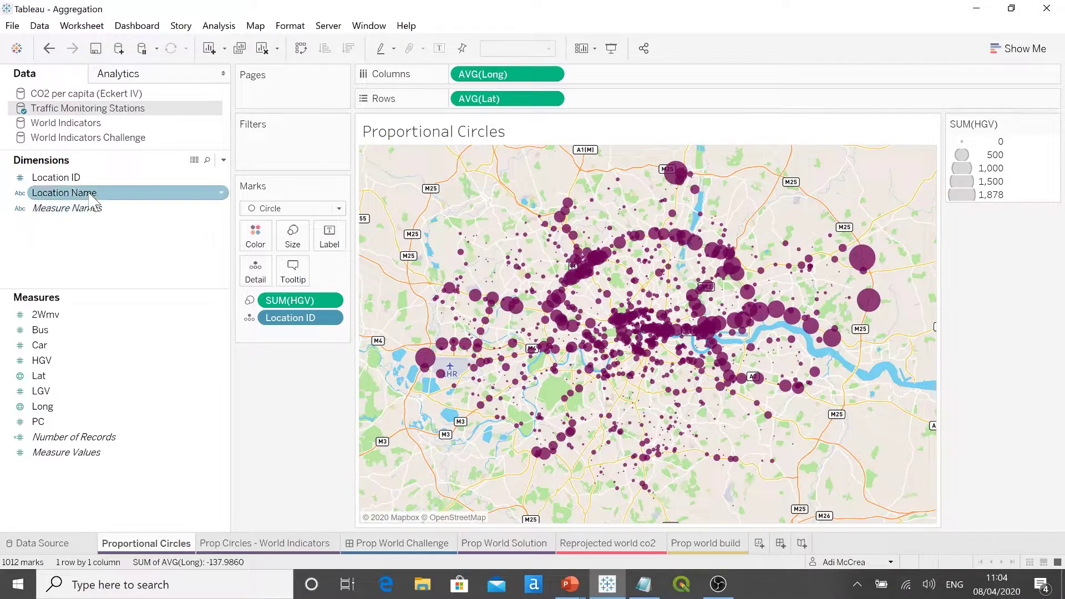
Step: Replace Location ID with Location Name on Detail, giving 33 HGV circles sized 350 to 8,055
left_click_drag(92, 198, 305, 322)
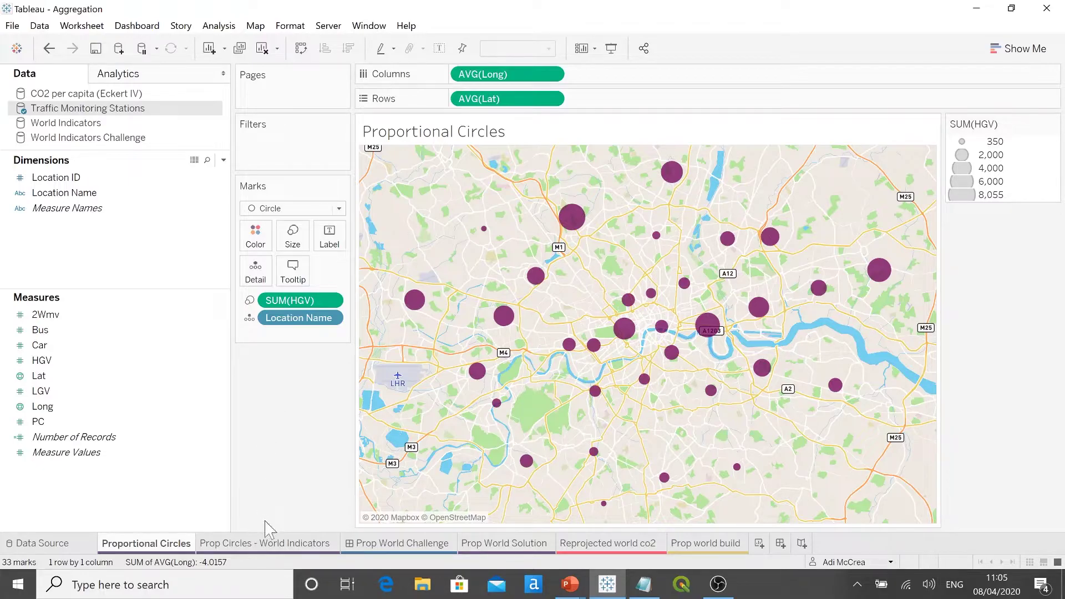
mouse_move(290, 548)
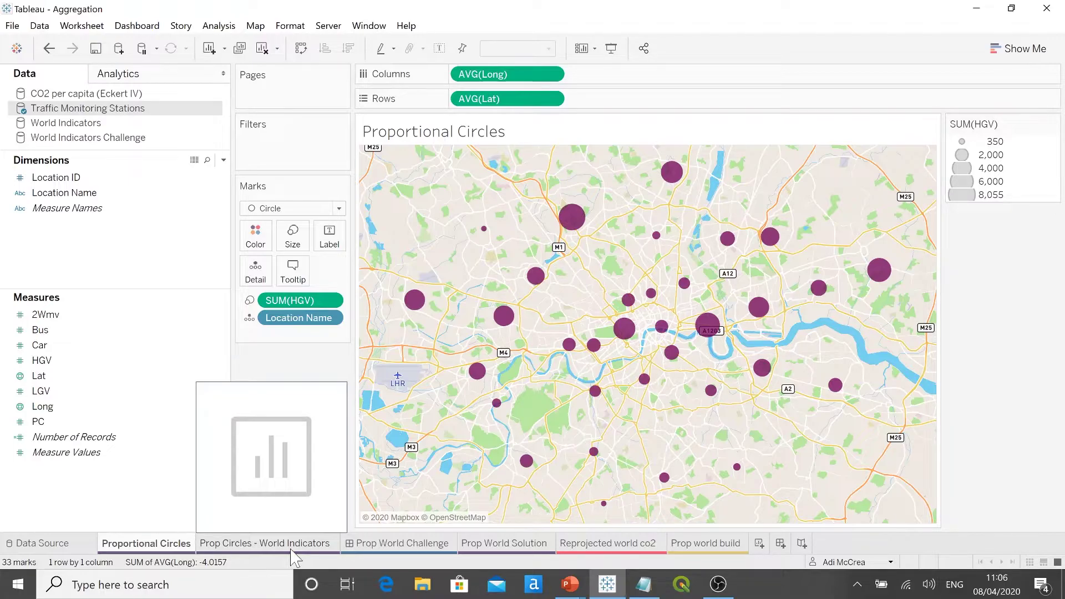
Step: Go to the Prop Circles - World Indicators sheet and bring up the new data source connection list
left_click(291, 546)
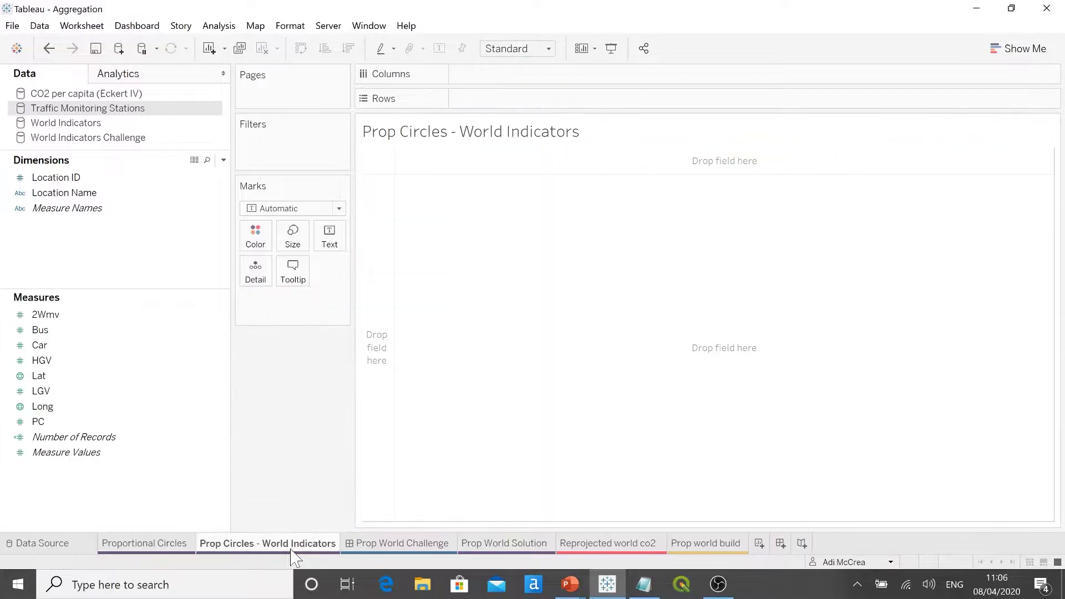
left_click(121, 51)
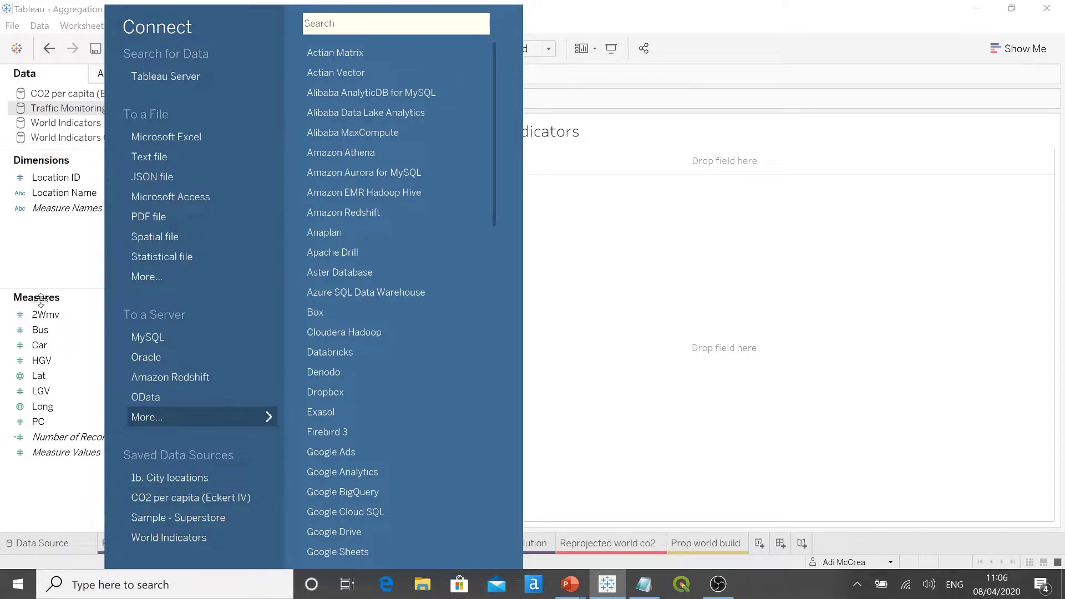
Step: Switch to World Indicators data and collapse the Business, Development, Health and Population measure folders
left_click(54, 126)
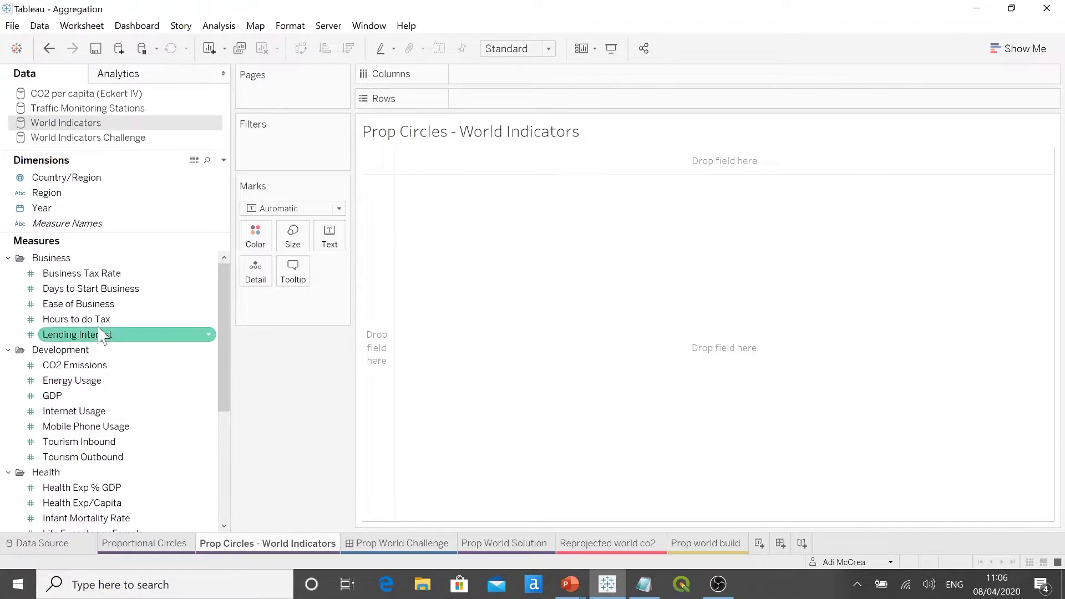
left_click(8, 258)
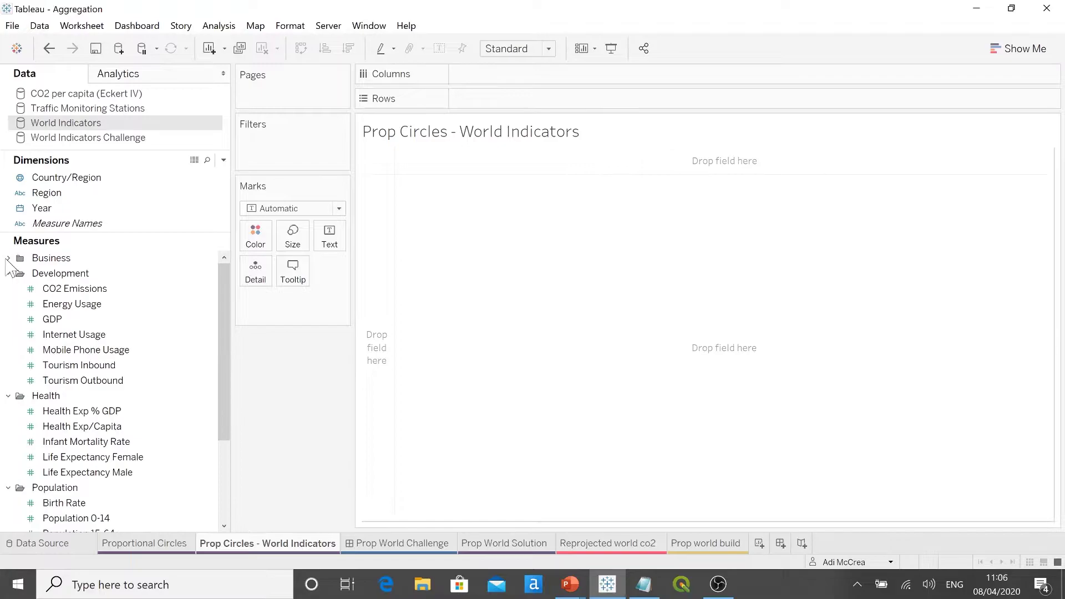
left_click(8, 273)
left_click(7, 289)
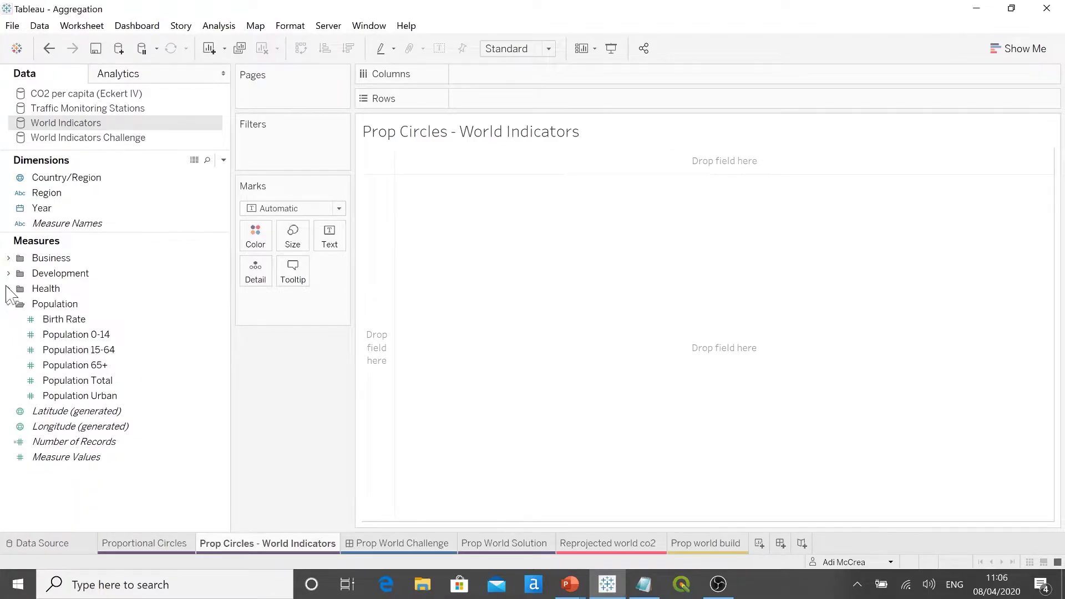
left_click(8, 304)
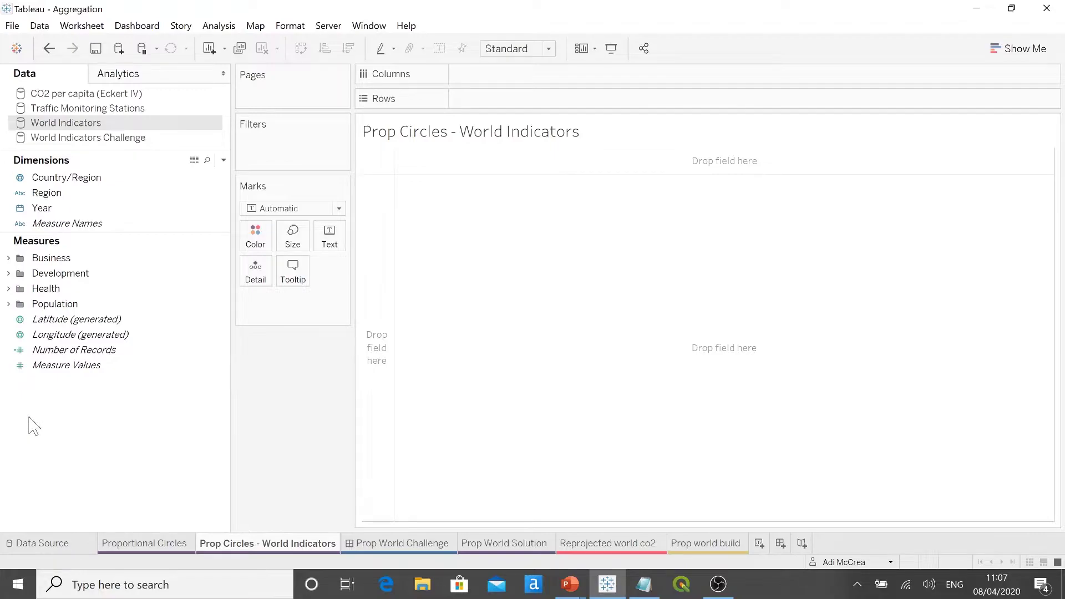
Step: Resize the Data pane, highlight Measure Values, Year, Country/Region, Latitude and Longitude, then open Prop World Challenge
left_click(35, 369)
left_click_drag(104, 233, 99, 272)
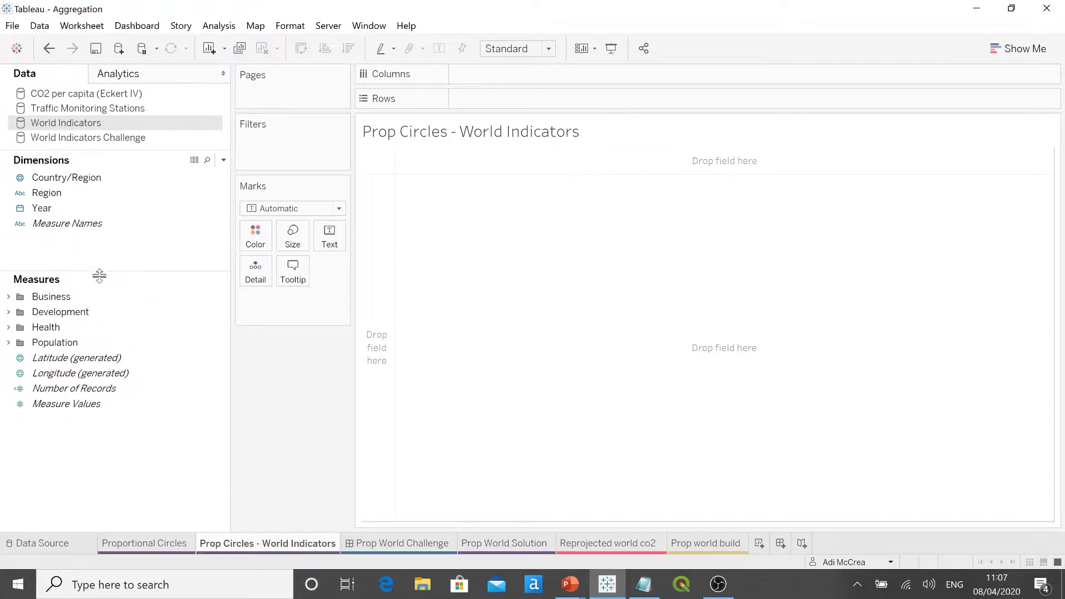
left_click(111, 210)
left_click(120, 178)
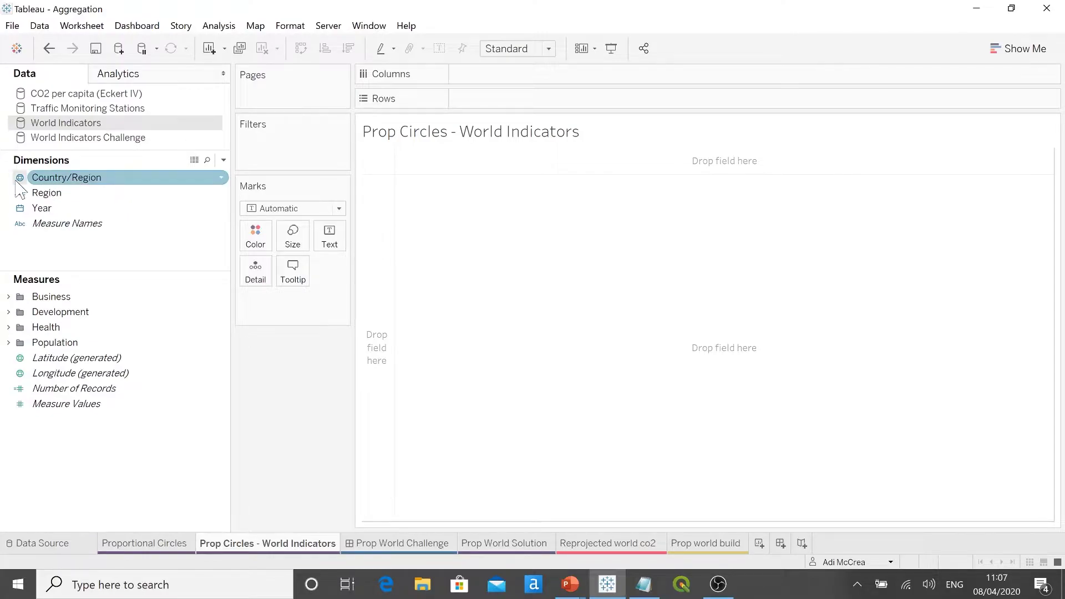
left_click(50, 244)
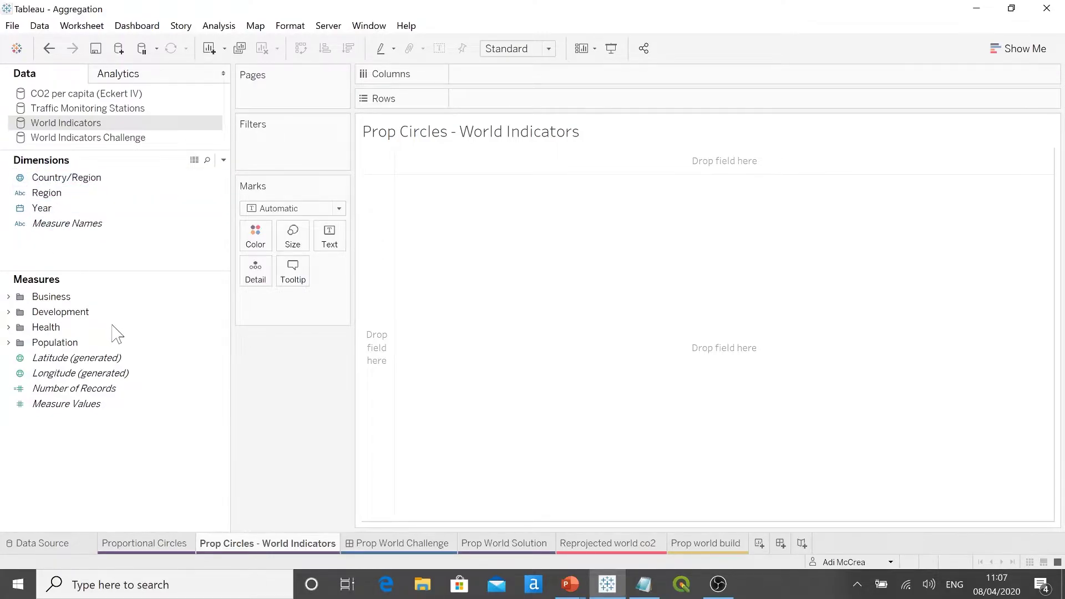
left_click(138, 358)
left_click(145, 373)
left_click(400, 543)
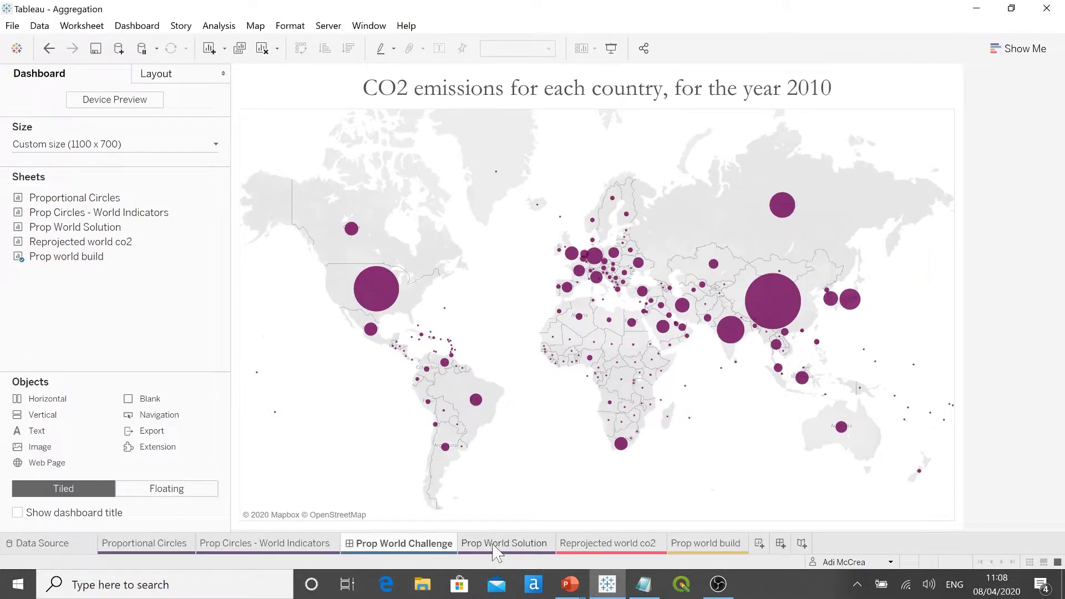
Step: Open the empty Prop World Solution sheet in the Tableau Aggregation workbook
left_click(493, 543)
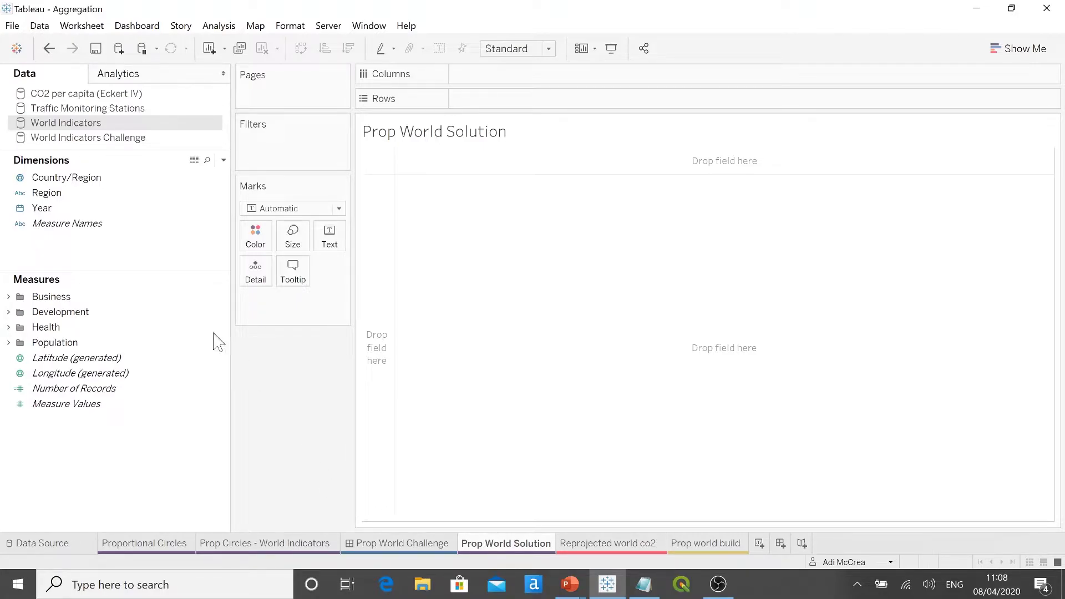
Step: Add a Year filter by whole years keeping only 2010
left_click_drag(42, 208, 257, 166)
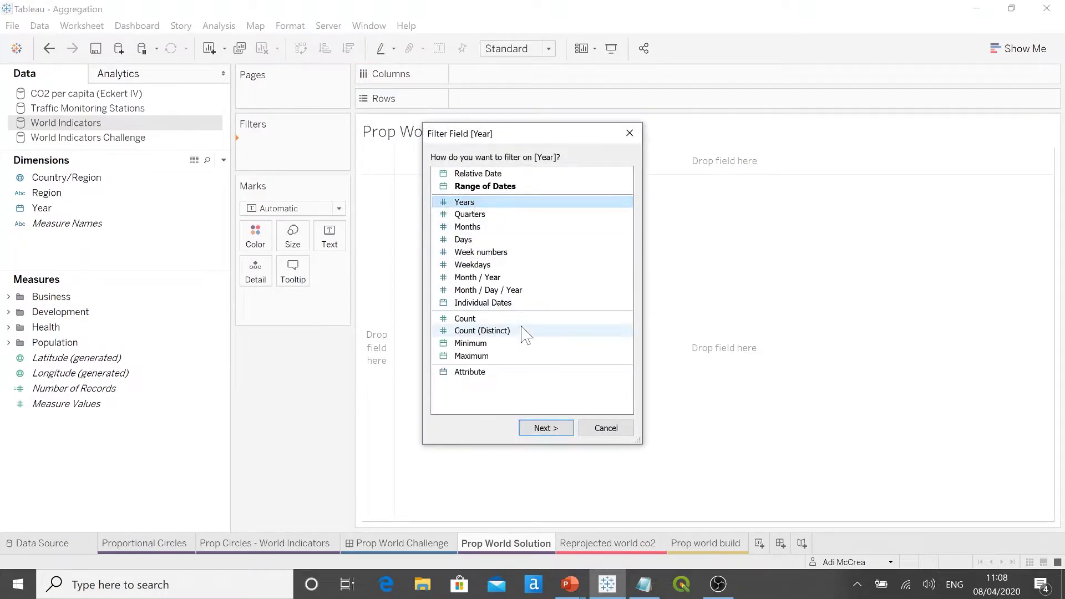
left_click(541, 427)
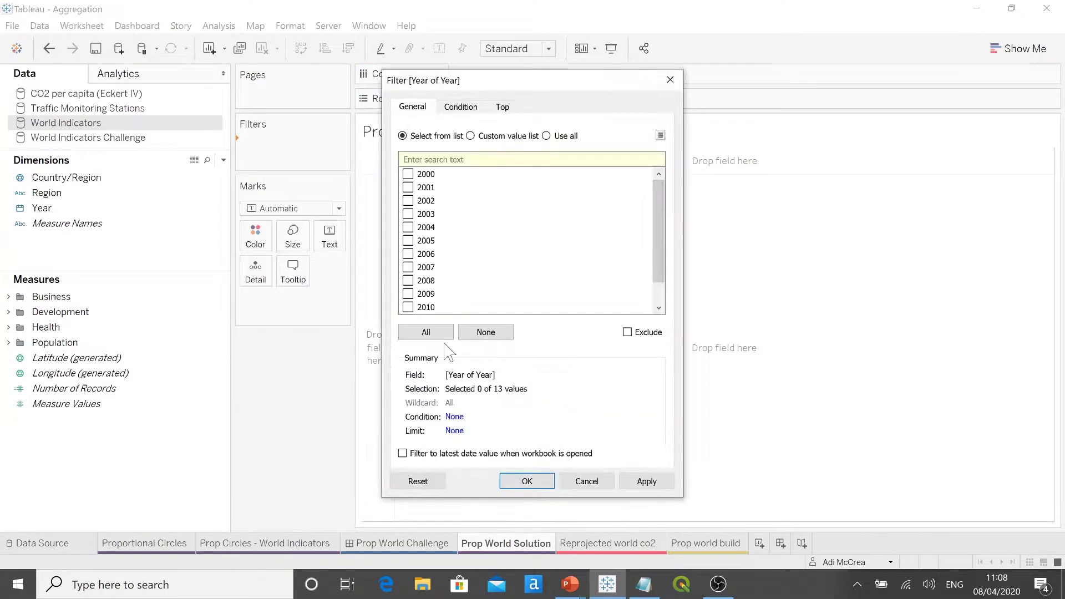
left_click(407, 307)
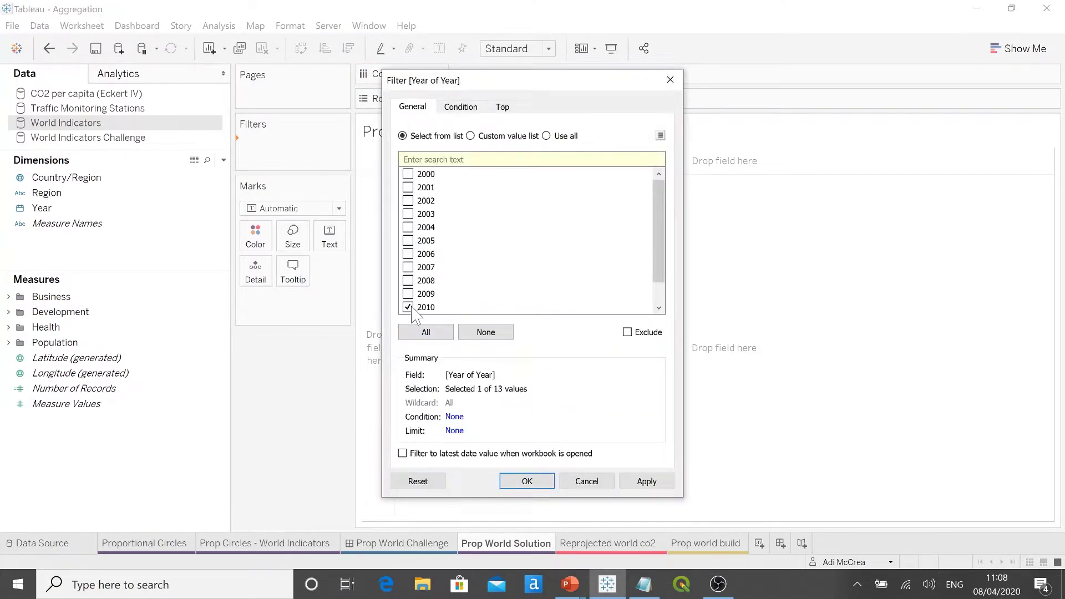
left_click(643, 483)
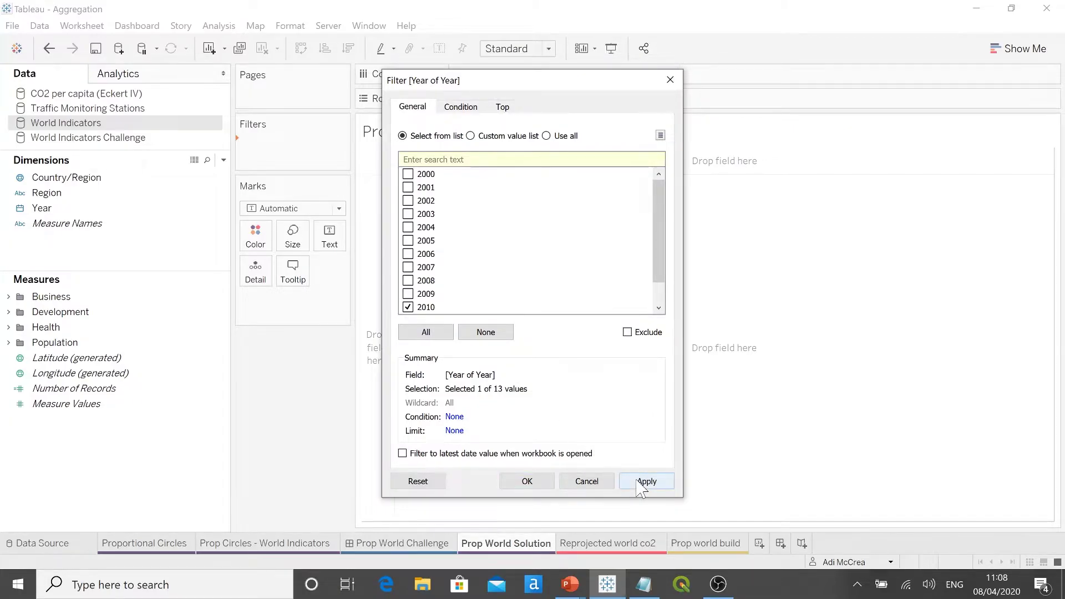
left_click(527, 481)
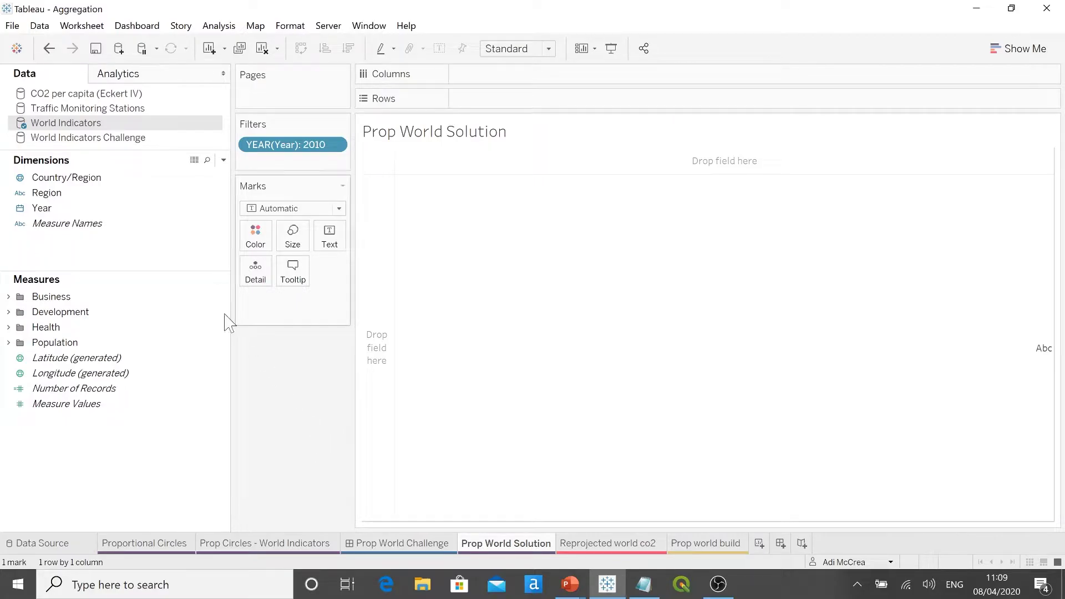
Step: Double-click Country/Region to map 207 country dots by generated longitude and latitude
double_click(108, 179)
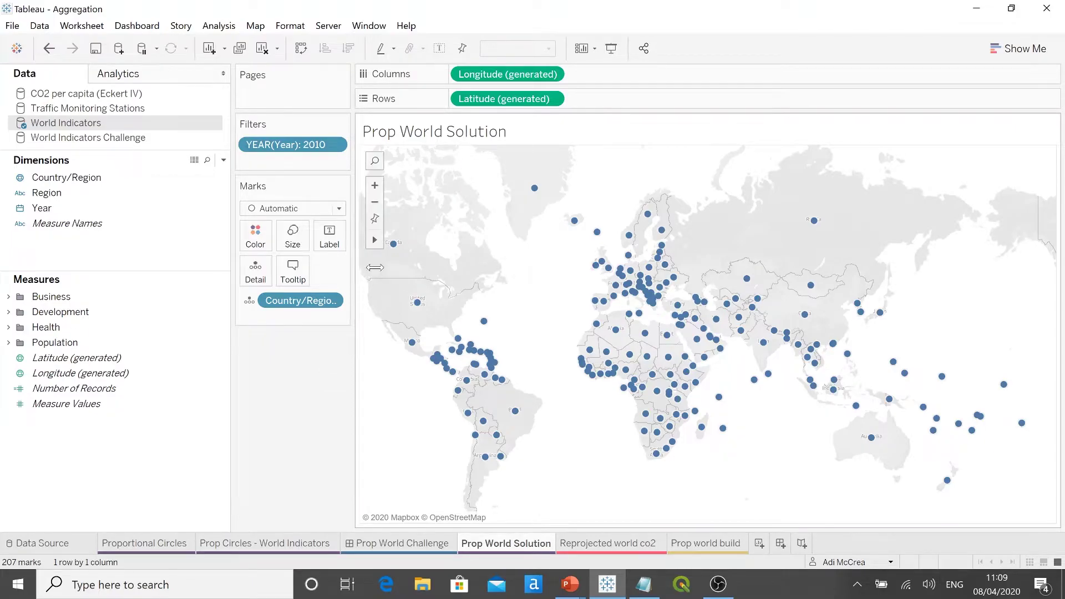
mouse_move(374, 239)
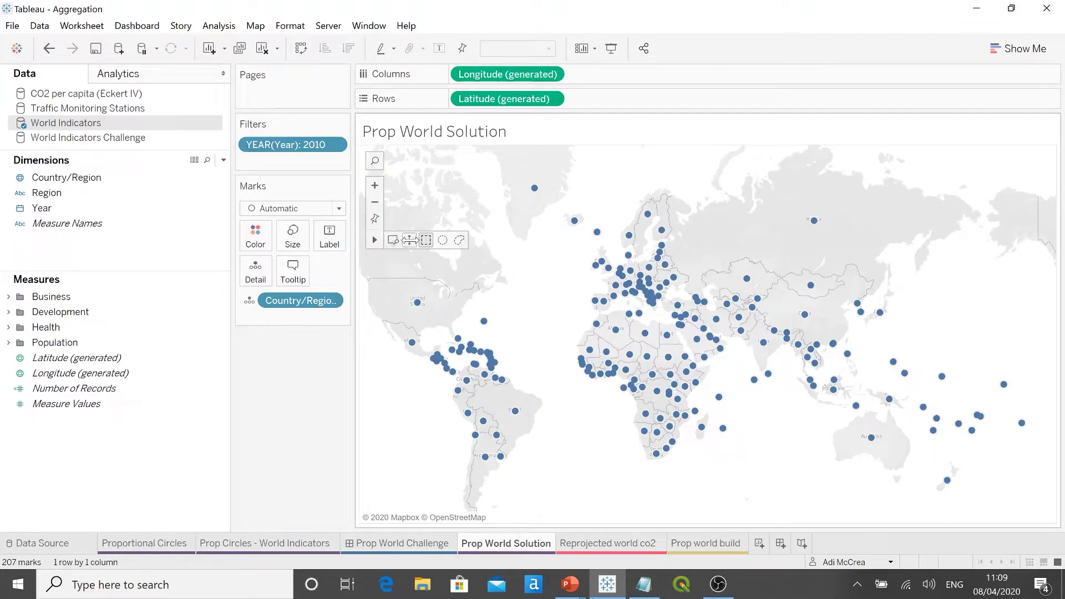
Step: Pan the world map, set the mark type to Circle, and expand the Development measures folder
left_click_drag(538, 288, 611, 290)
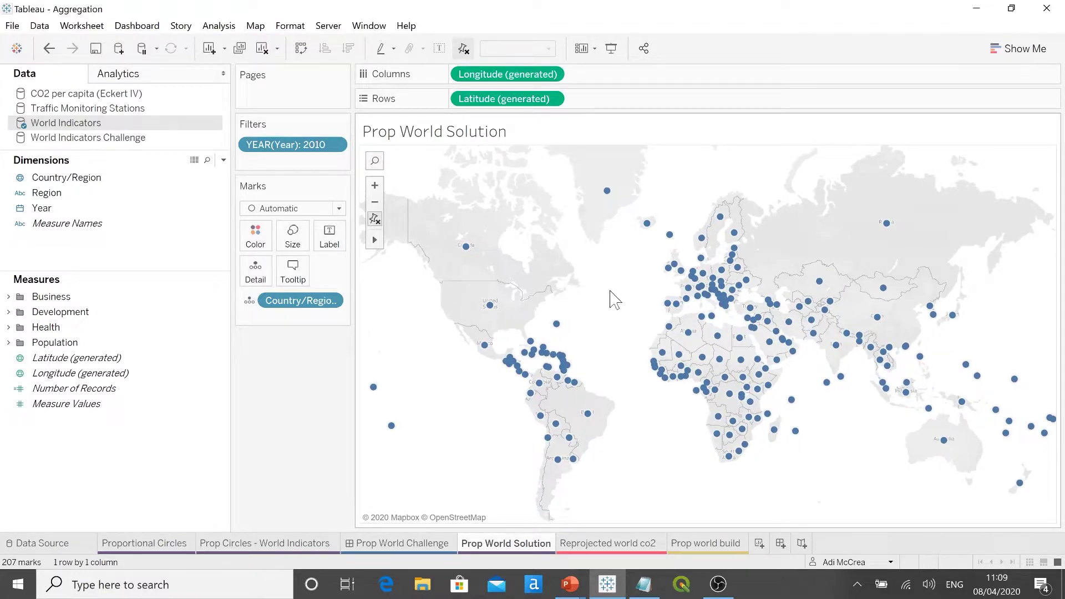
left_click(339, 208)
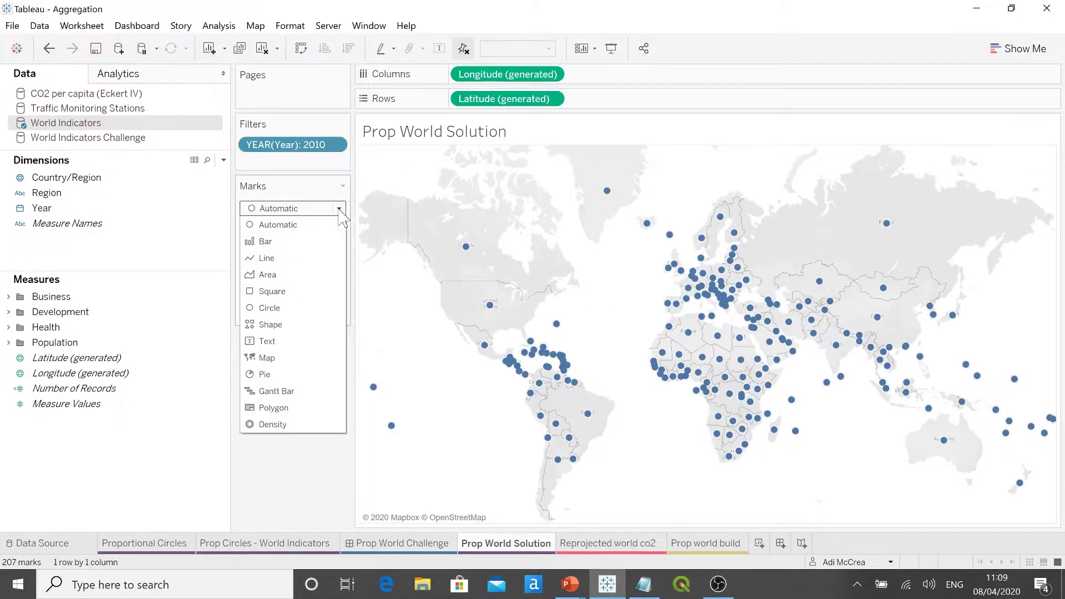
left_click(296, 308)
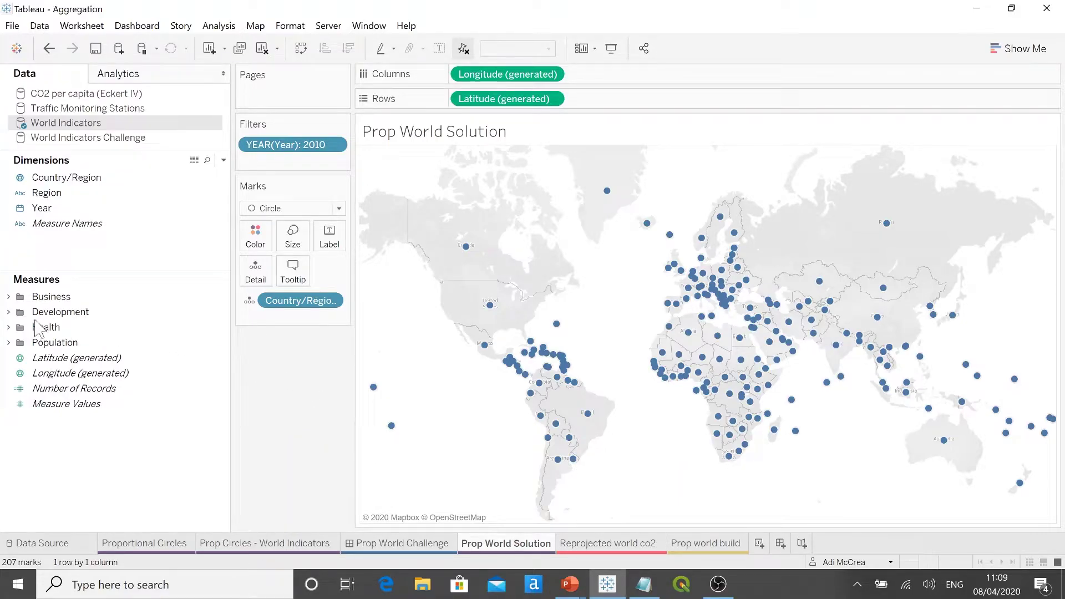
left_click(13, 313)
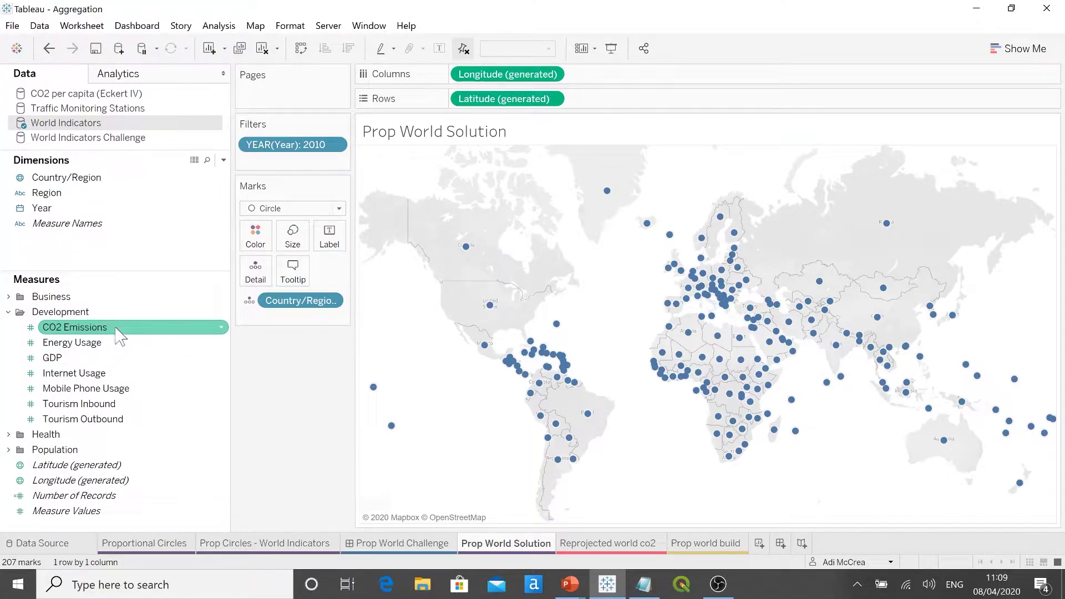
Step: Size the country circles by CO2 Emissions and colour them dark purple
left_click_drag(117, 329, 292, 247)
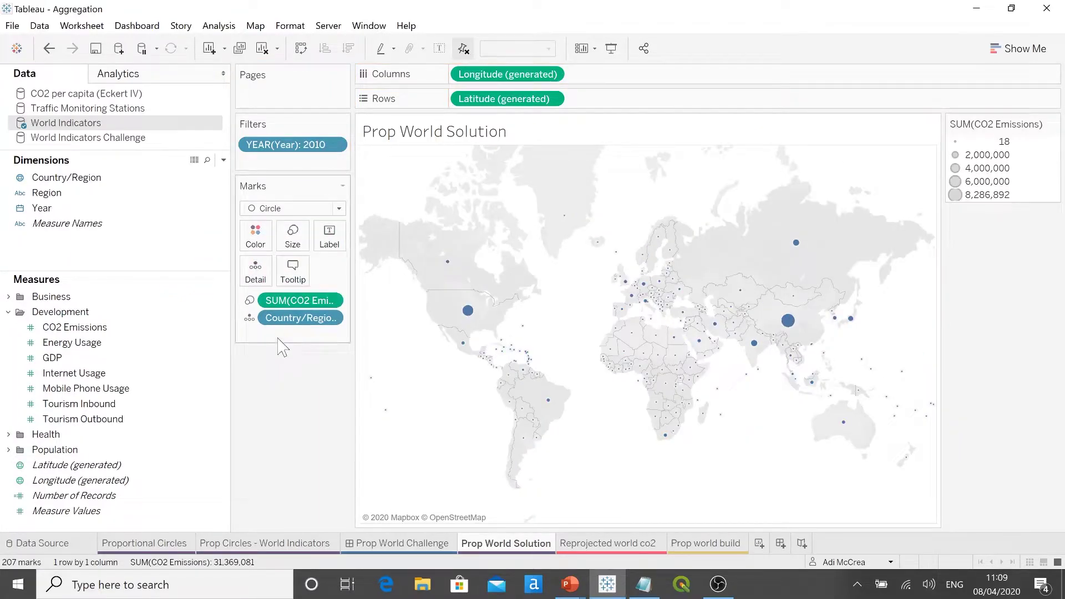
left_click(255, 235)
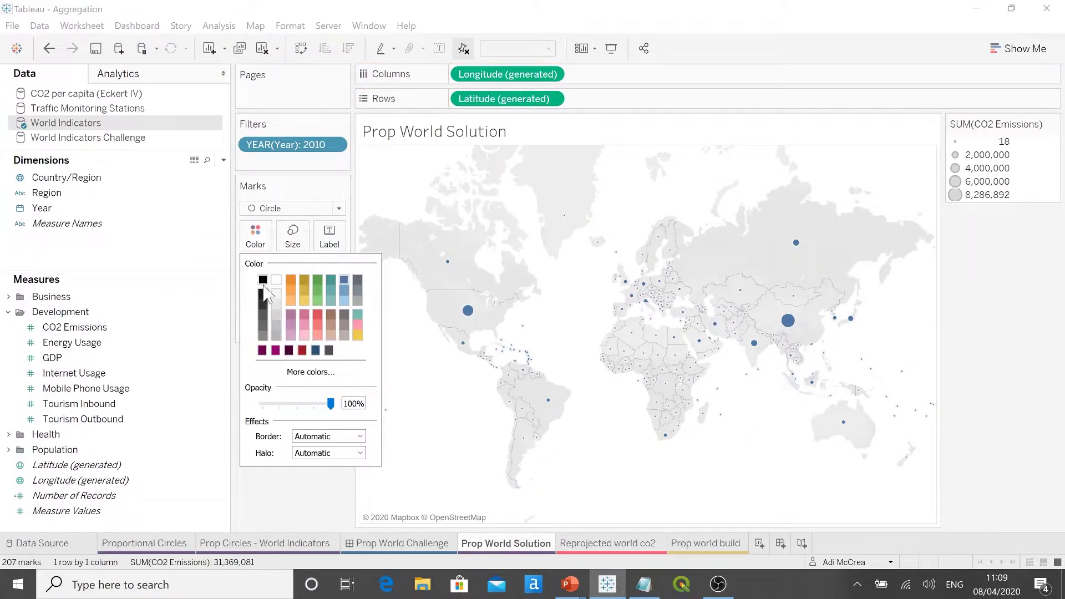
left_click(262, 350)
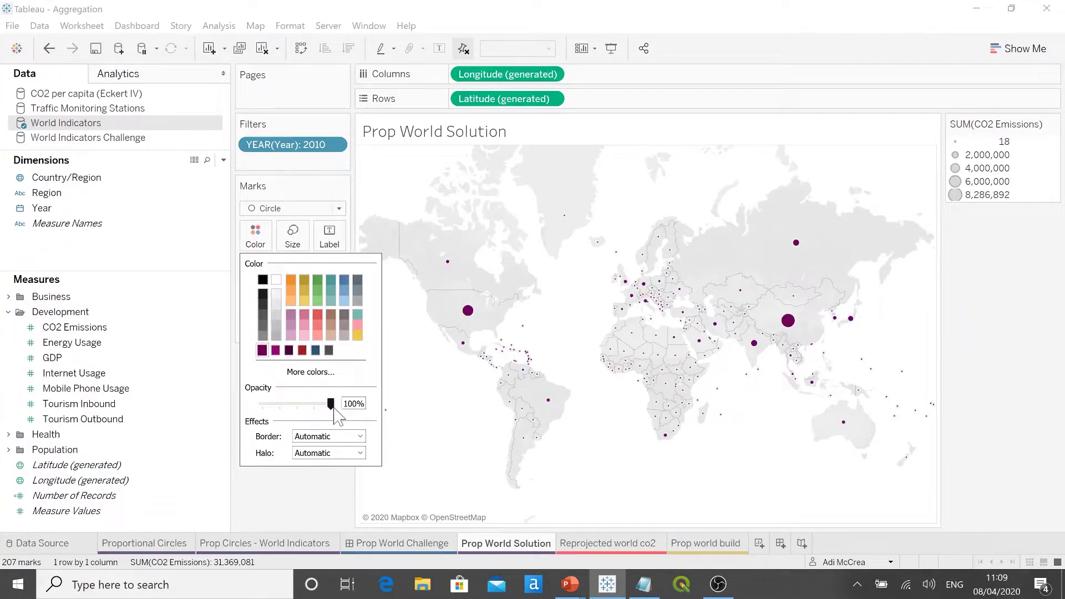
left_click_drag(334, 409, 327, 411)
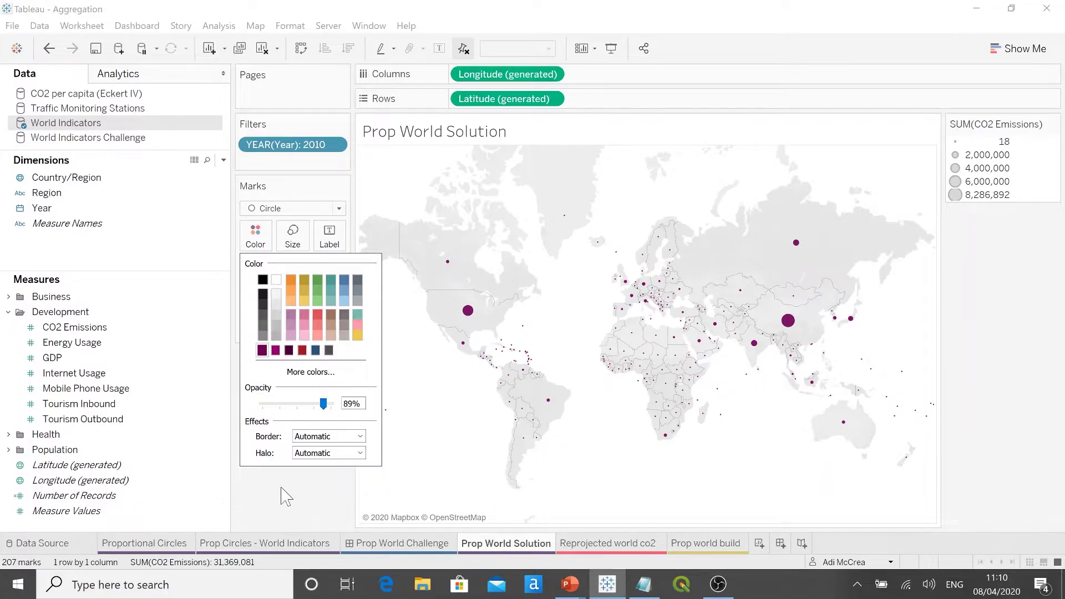
left_click(281, 488)
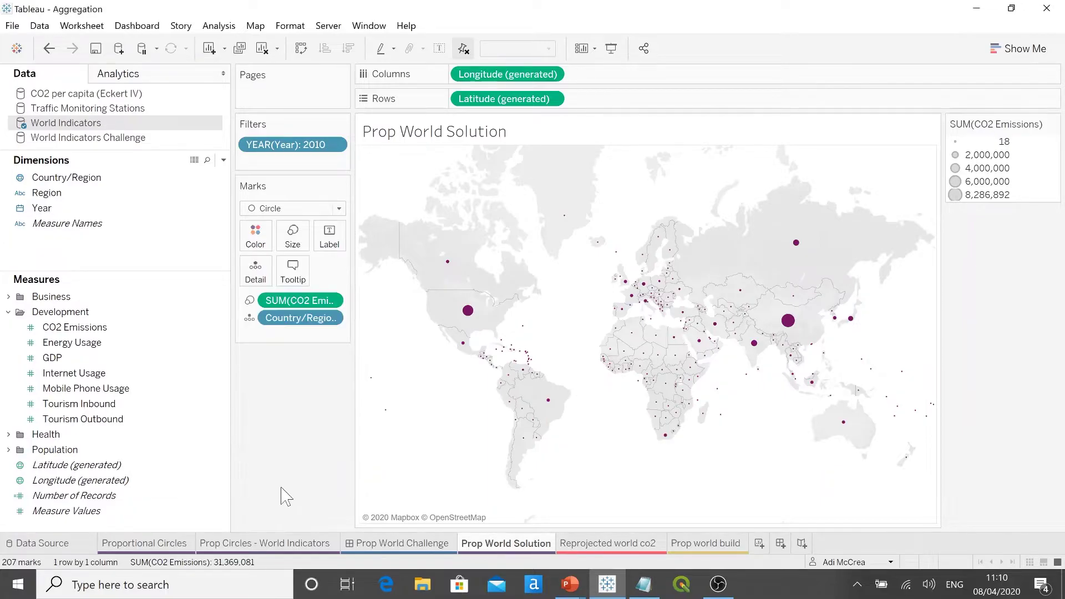
Step: Enlarge all the circles with the Size slider and set their opacity to 77%
left_click(301, 250)
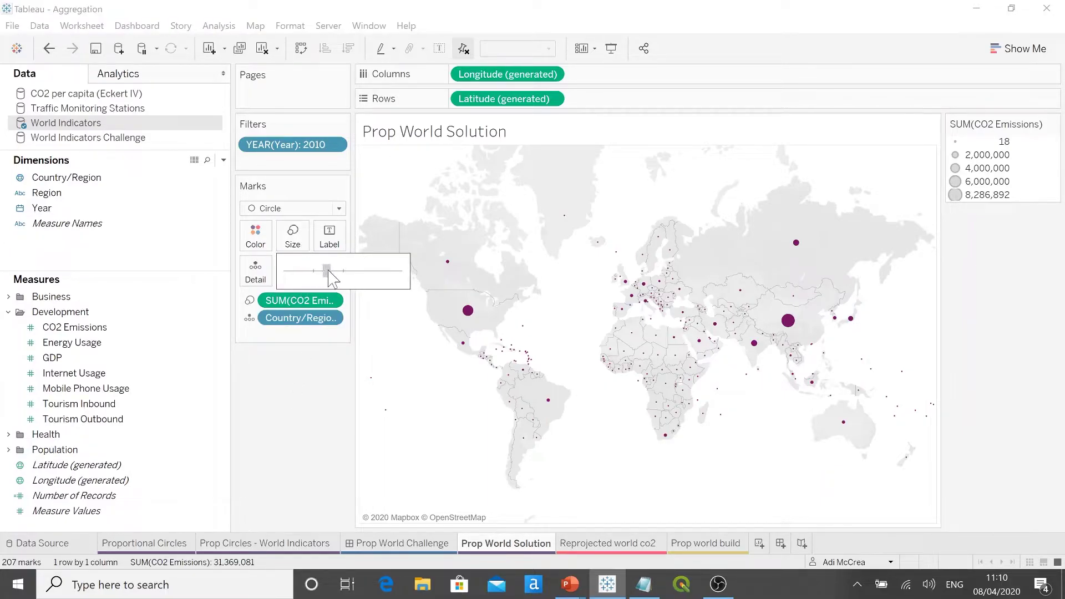
left_click_drag(328, 271, 366, 272)
left_click(255, 235)
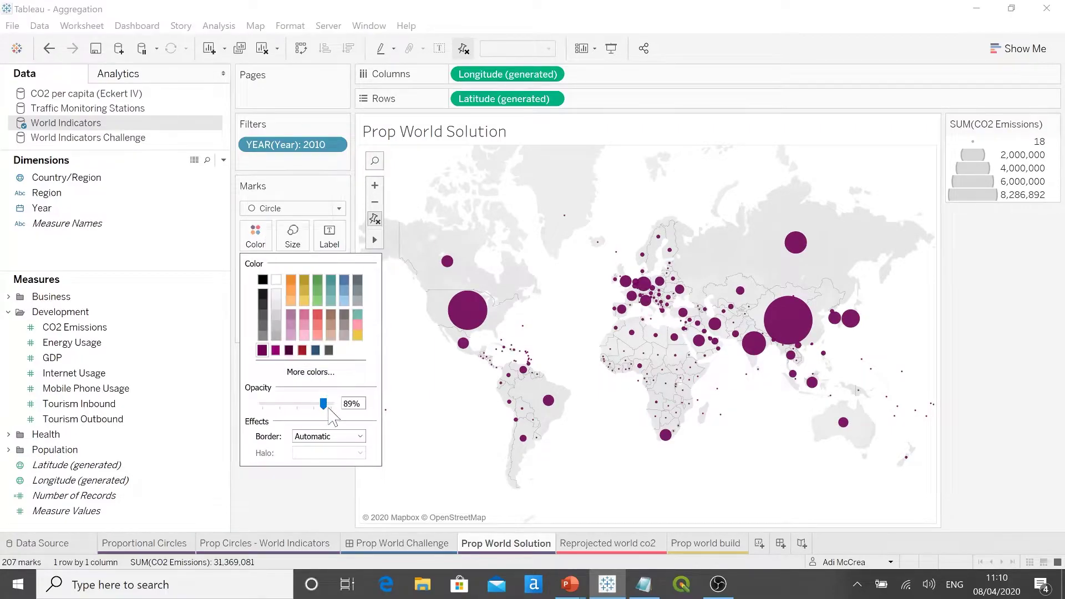
left_click_drag(328, 407, 315, 405)
left_click(296, 503)
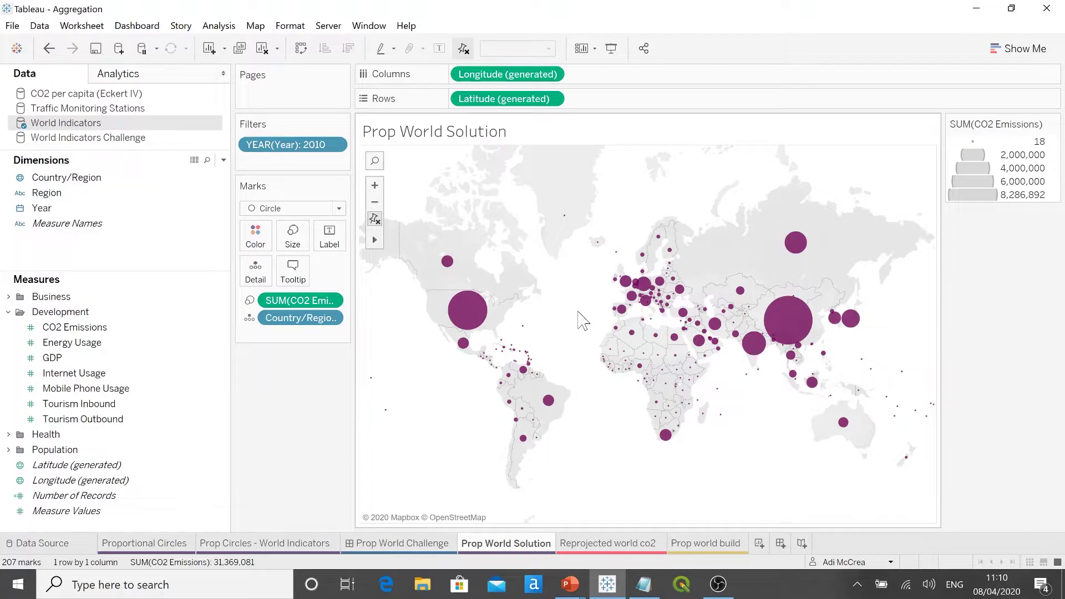
Step: Lower the purple circles' opacity from 77% to 72% on the Color card
left_click(261, 238)
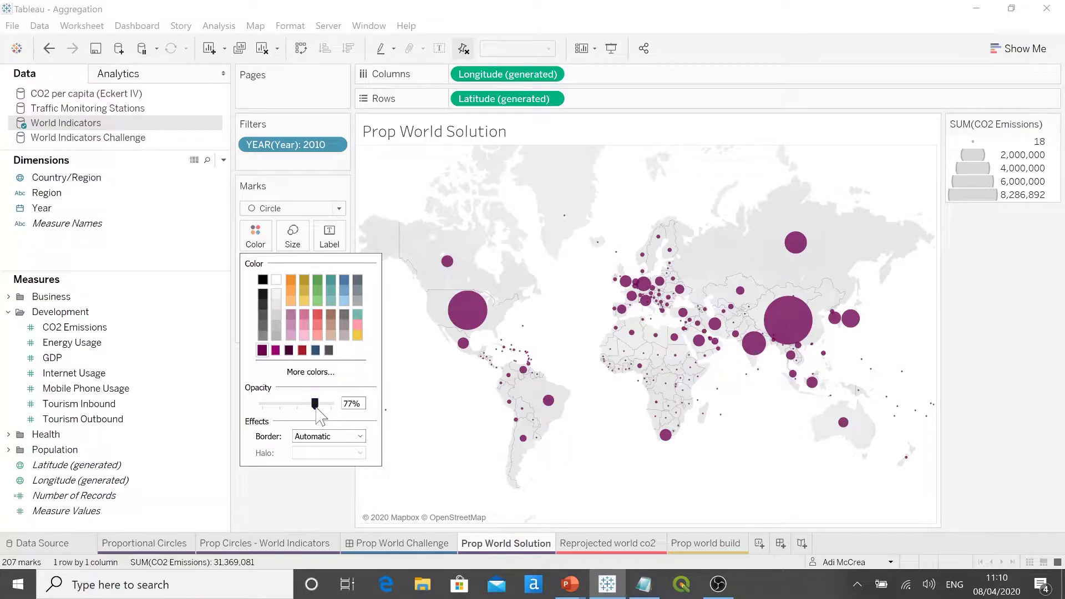
left_click_drag(316, 408, 312, 408)
left_click(292, 502)
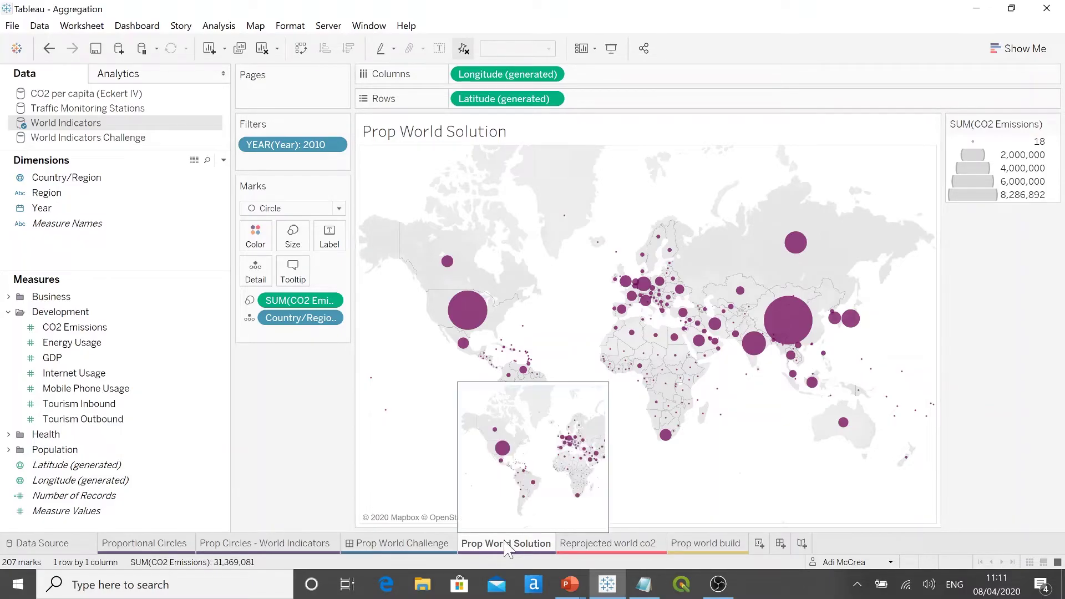
Step: Duplicate the Prop World Solution sheet and rename the copy 'co2 choropleth'
right_click(540, 551)
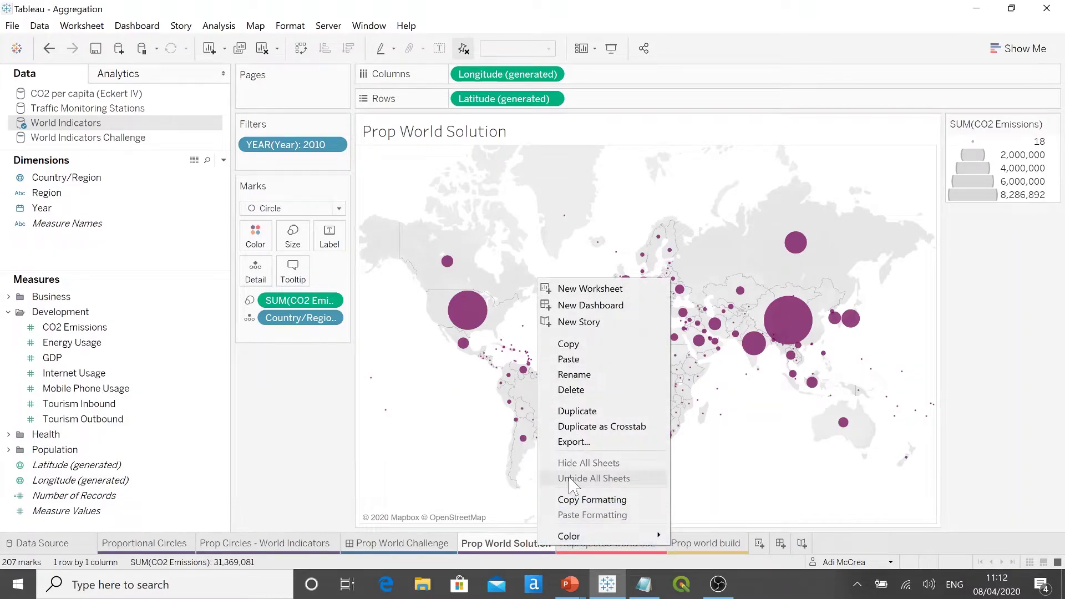
left_click(586, 416)
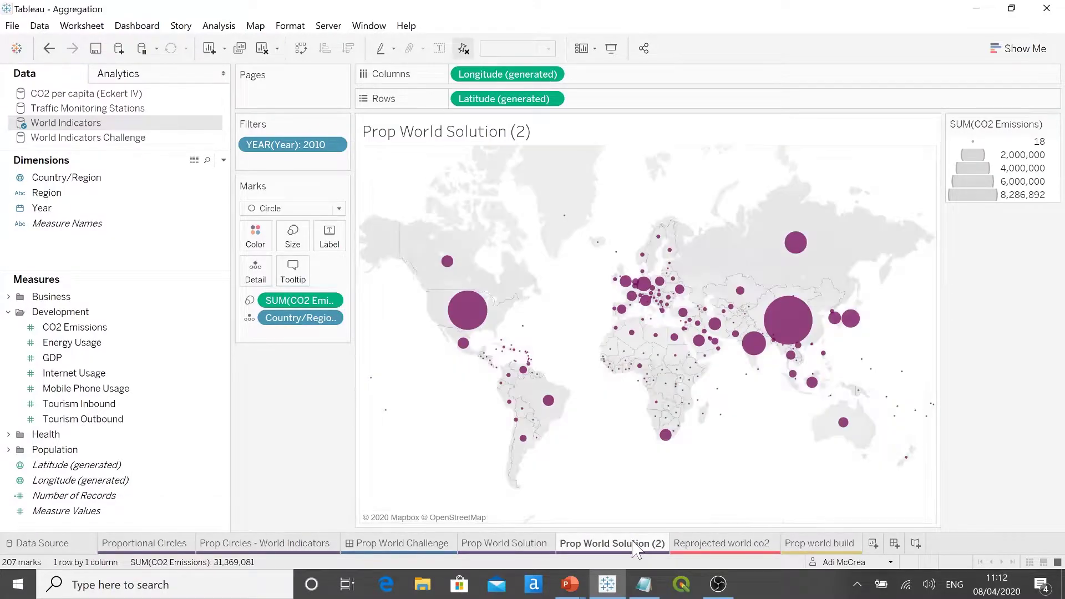
double_click(632, 544)
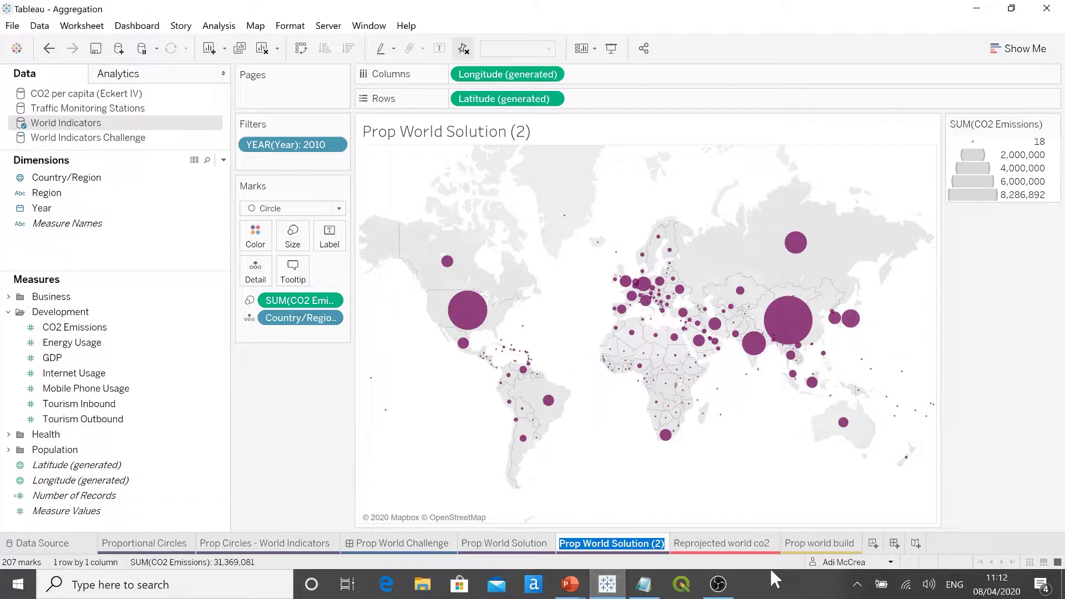
type("co2")
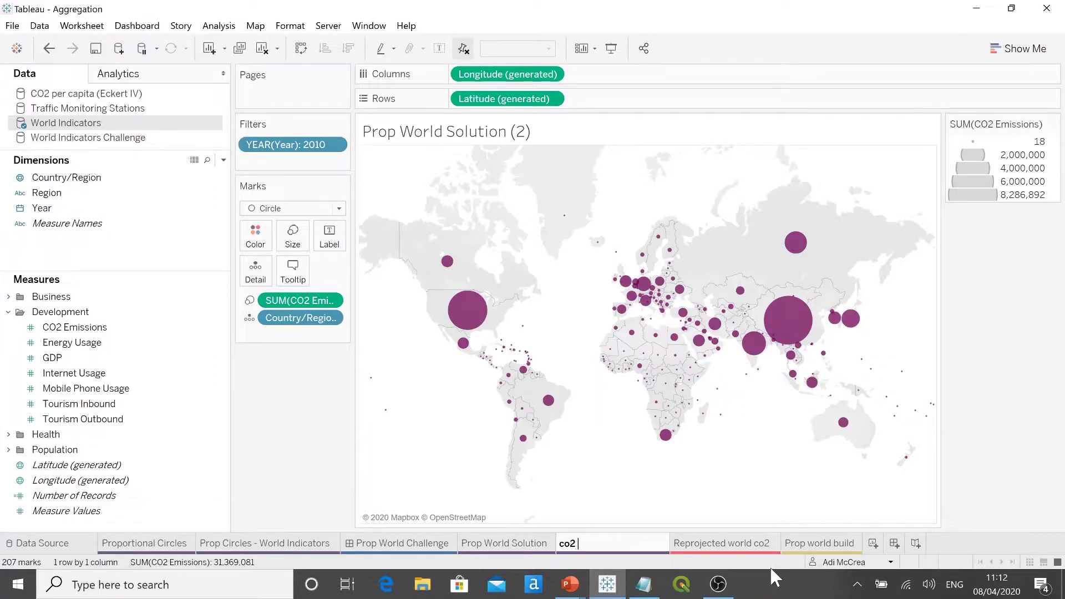
type(" choropleth")
key("Return")
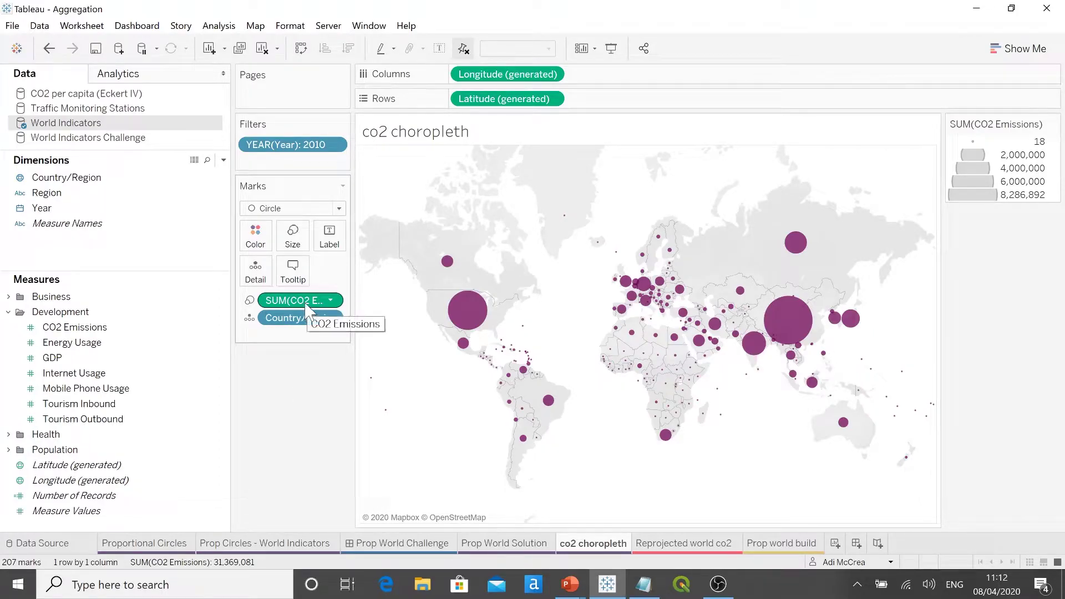
Step: Move SUM(CO2 Emissions) from Size to Color and switch the mark type to Map
left_click_drag(308, 311, 255, 235)
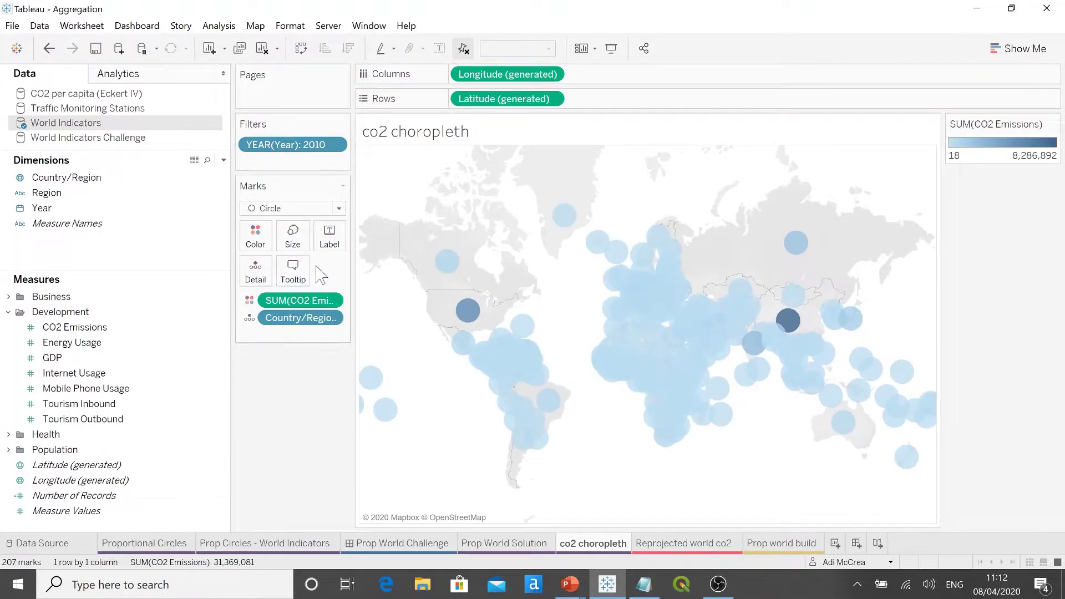
left_click(338, 209)
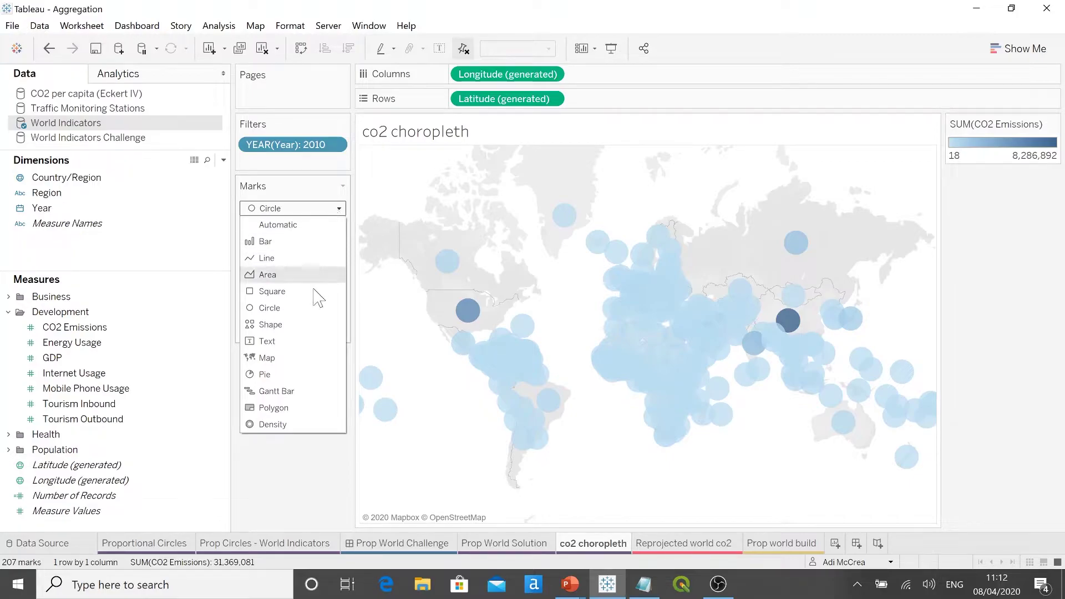
left_click(267, 357)
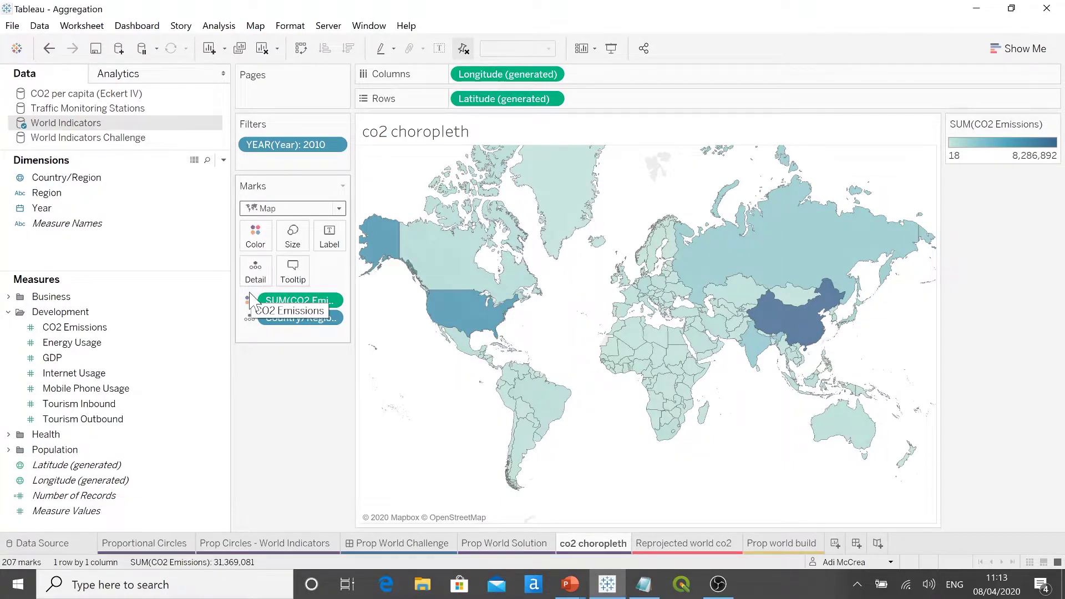
mouse_move(904, 217)
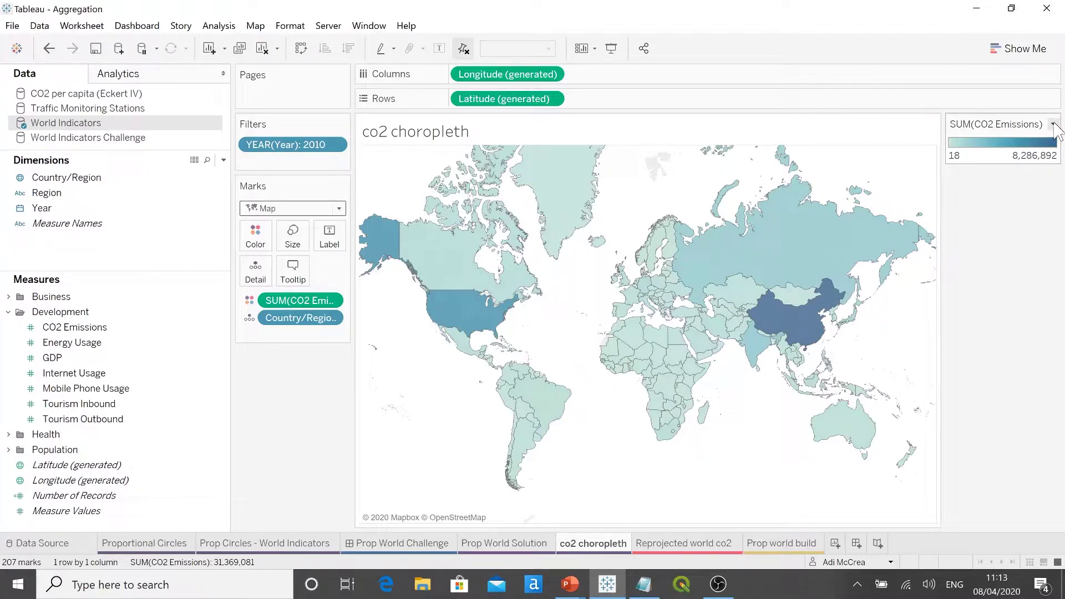
Step: Apply the Makeover Monday Sequential palette to the CO2 Emissions colour legend
left_click(1053, 124)
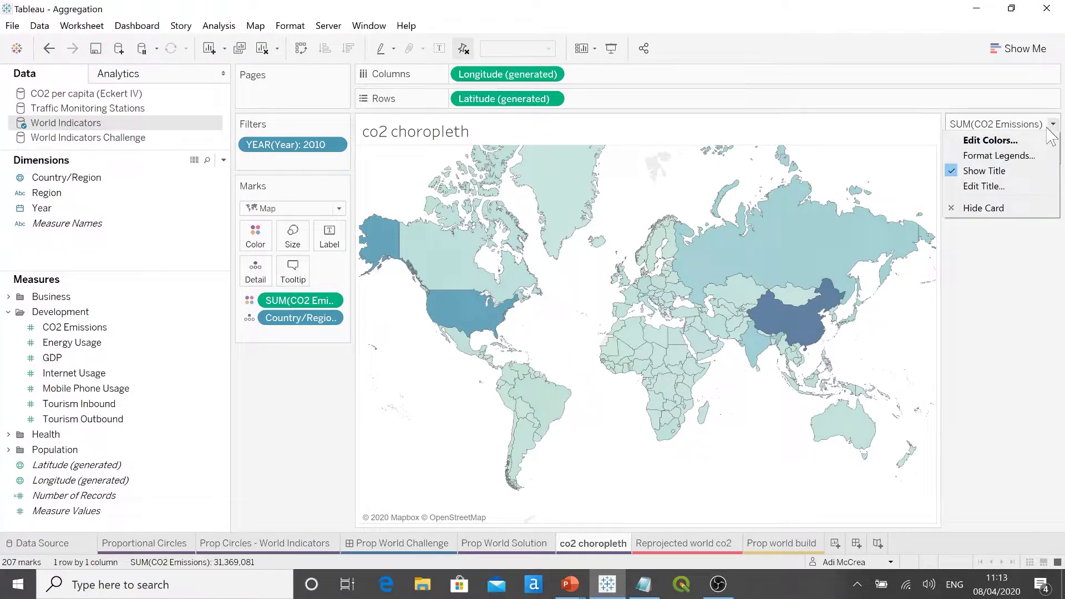
left_click(1040, 142)
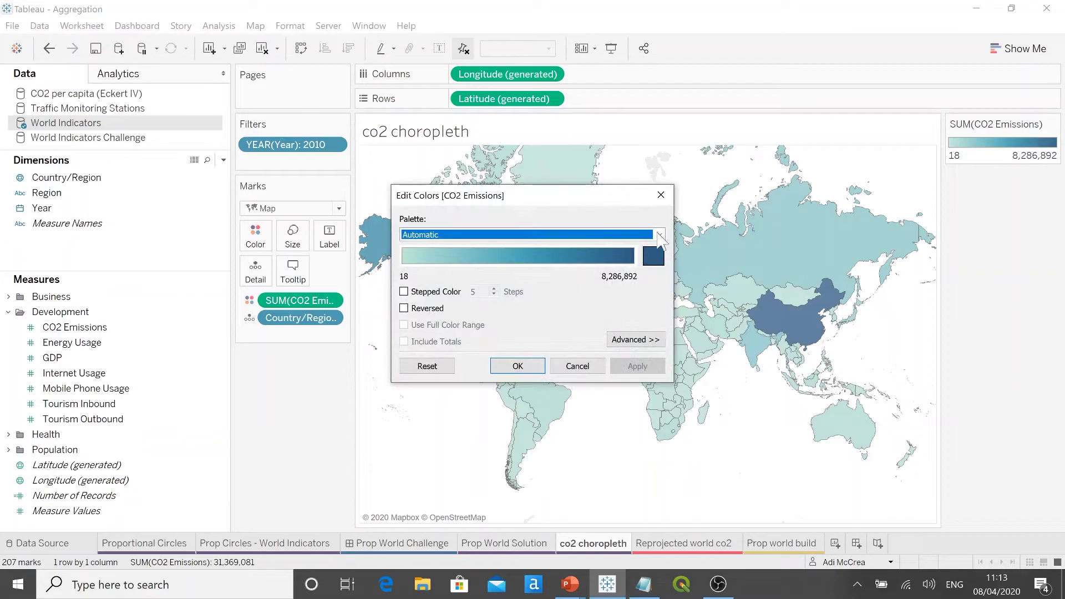
left_click(660, 235)
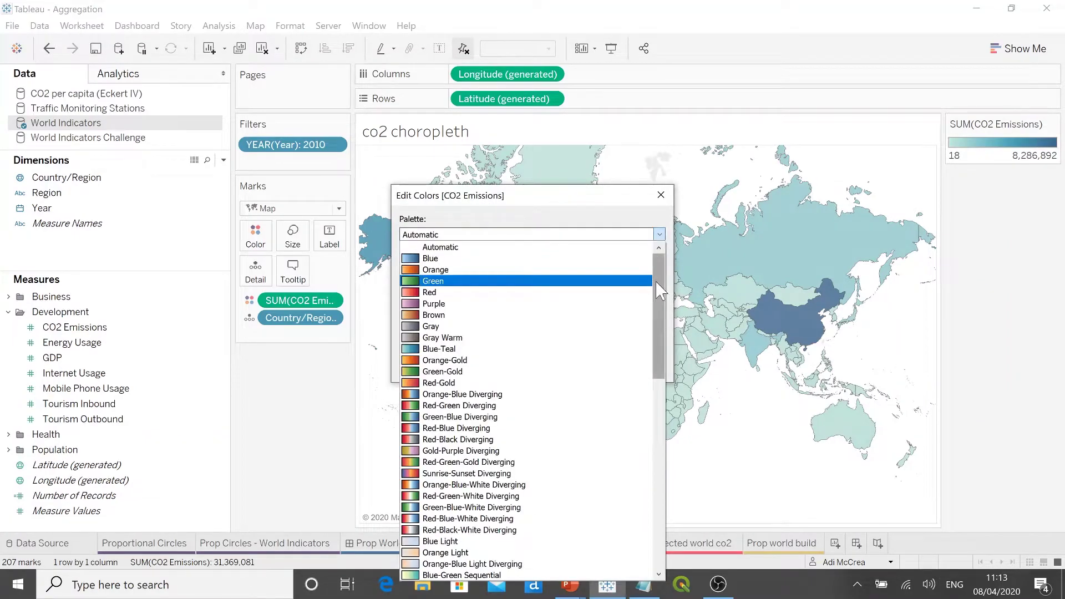
left_click_drag(659, 279, 664, 368)
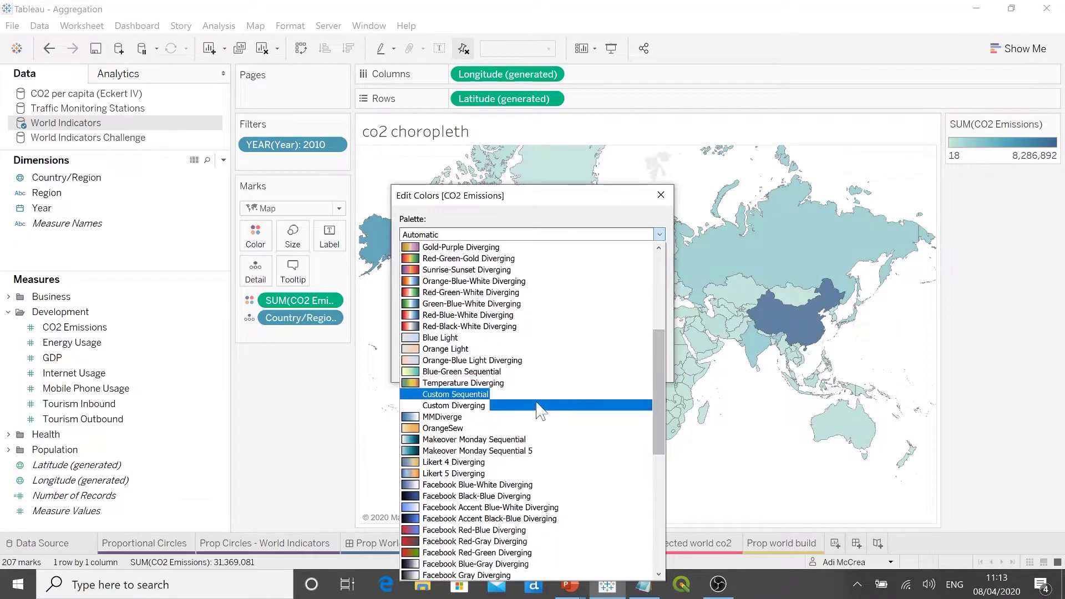
left_click(528, 439)
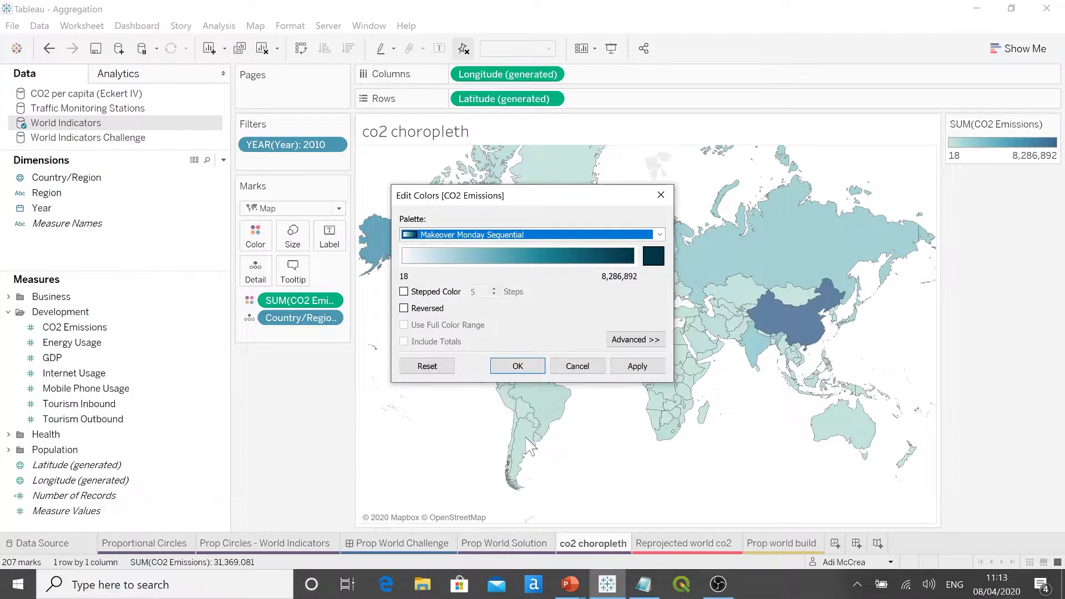
left_click(644, 368)
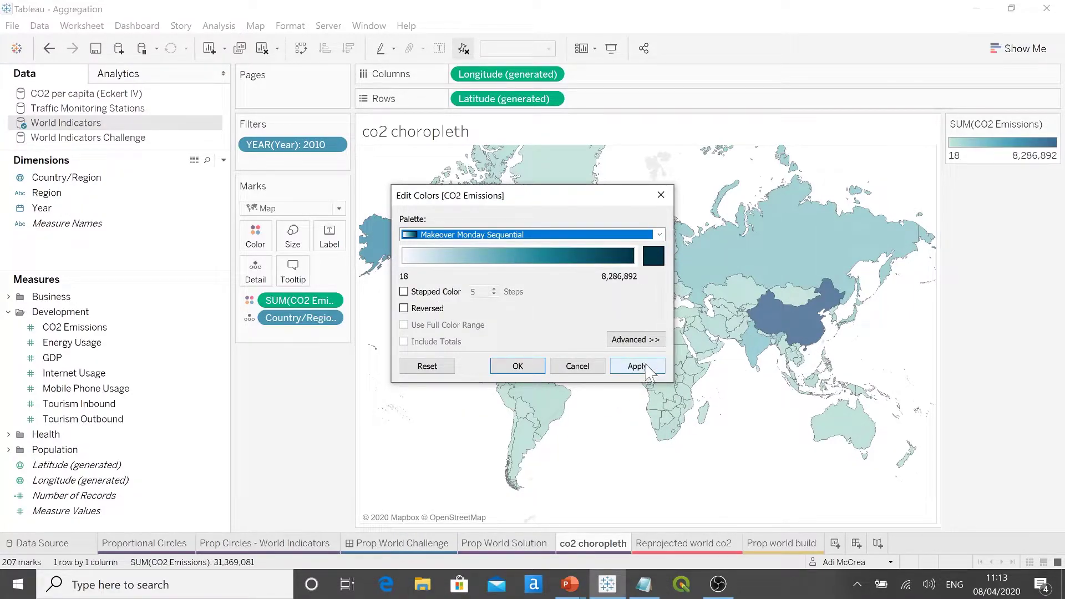
left_click(518, 367)
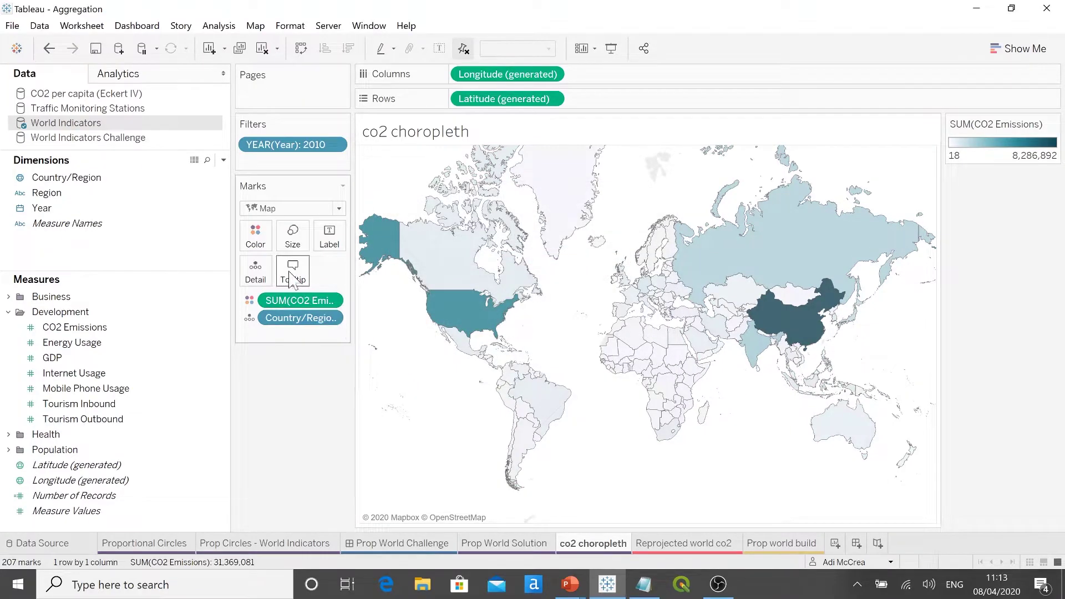
Step: Set the map marks to 100% opacity and give country borders a light grey colour
left_click(262, 246)
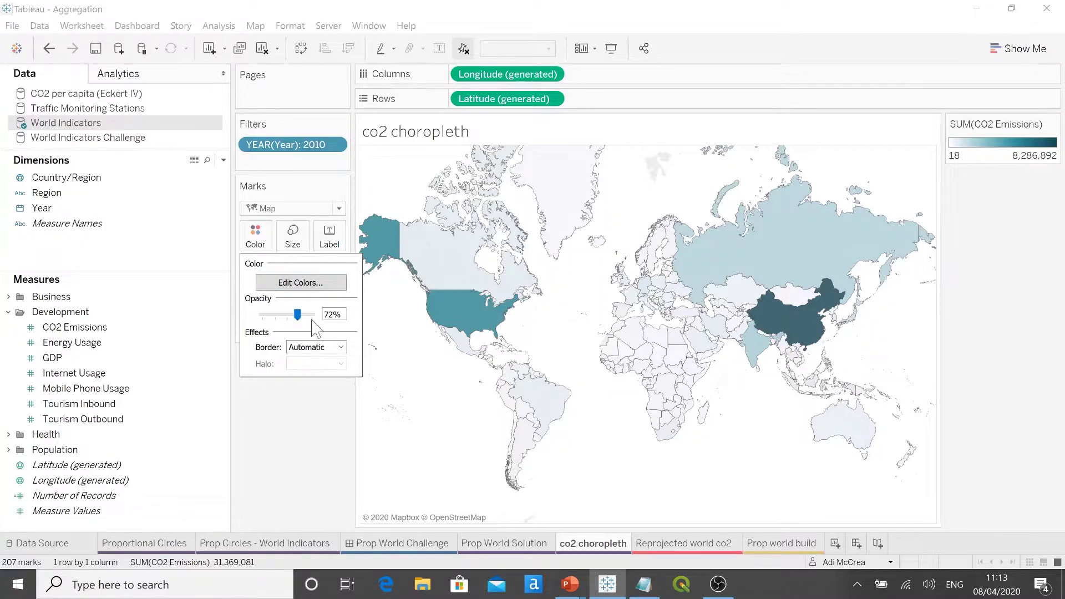
left_click_drag(300, 317, 313, 316)
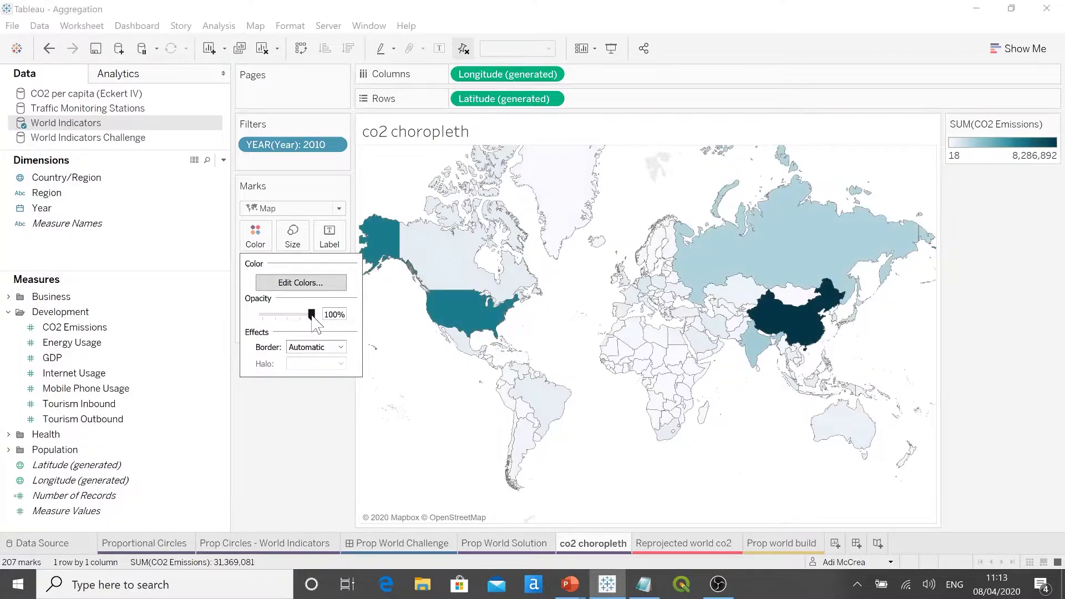
left_click(324, 348)
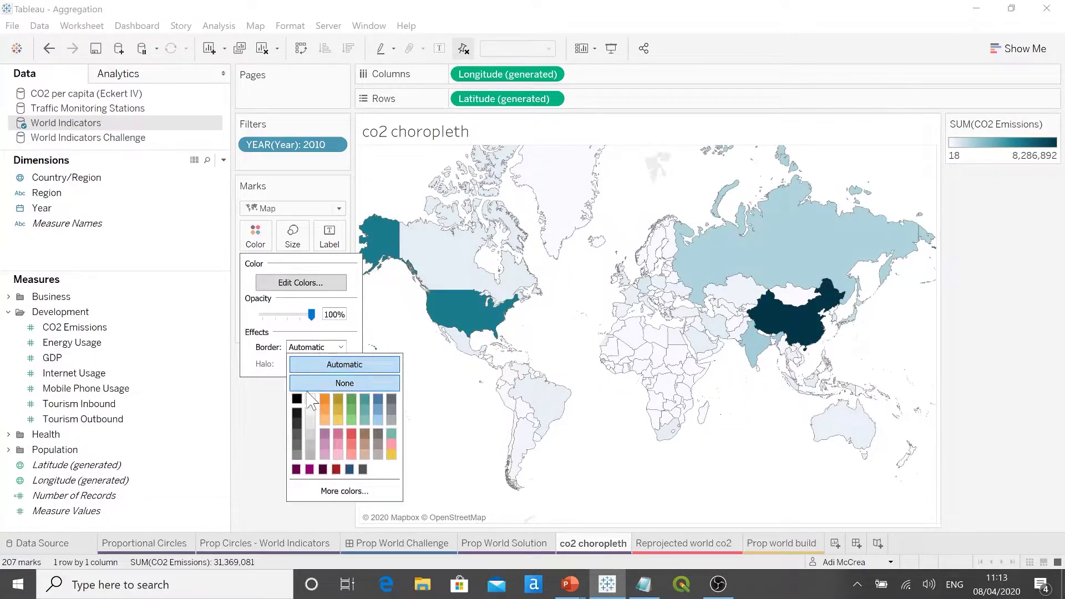
left_click(310, 455)
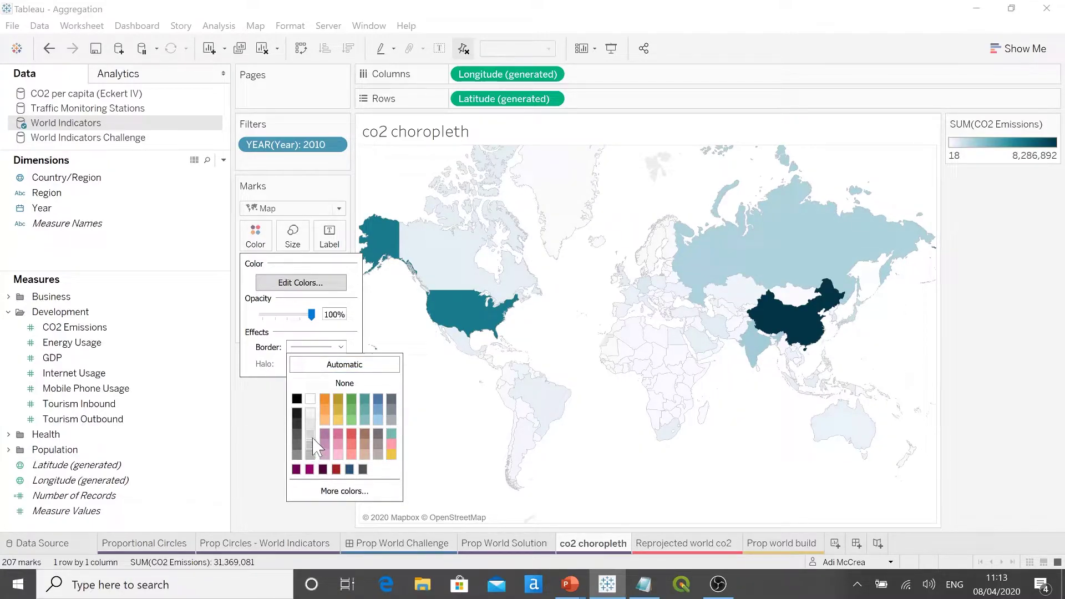
left_click(312, 437)
left_click(272, 428)
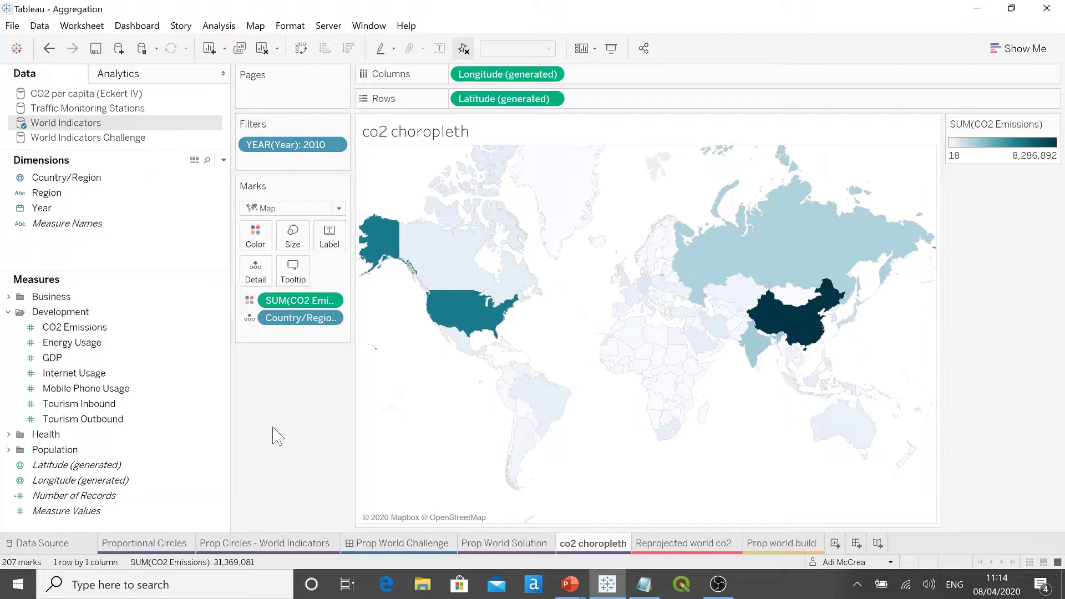
left_click(249, 243)
left_click(328, 347)
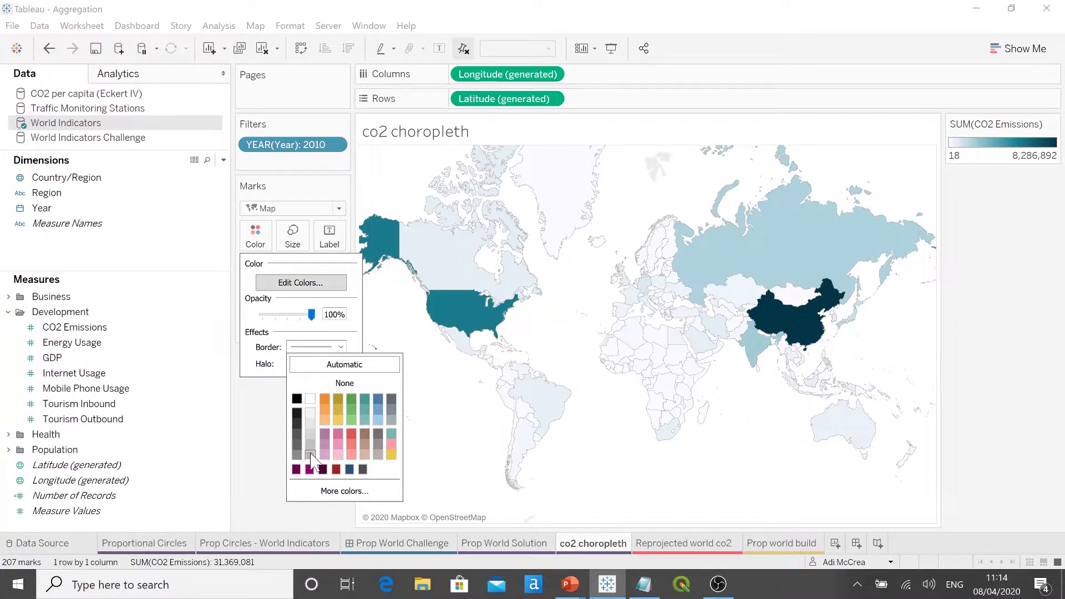
left_click(250, 435)
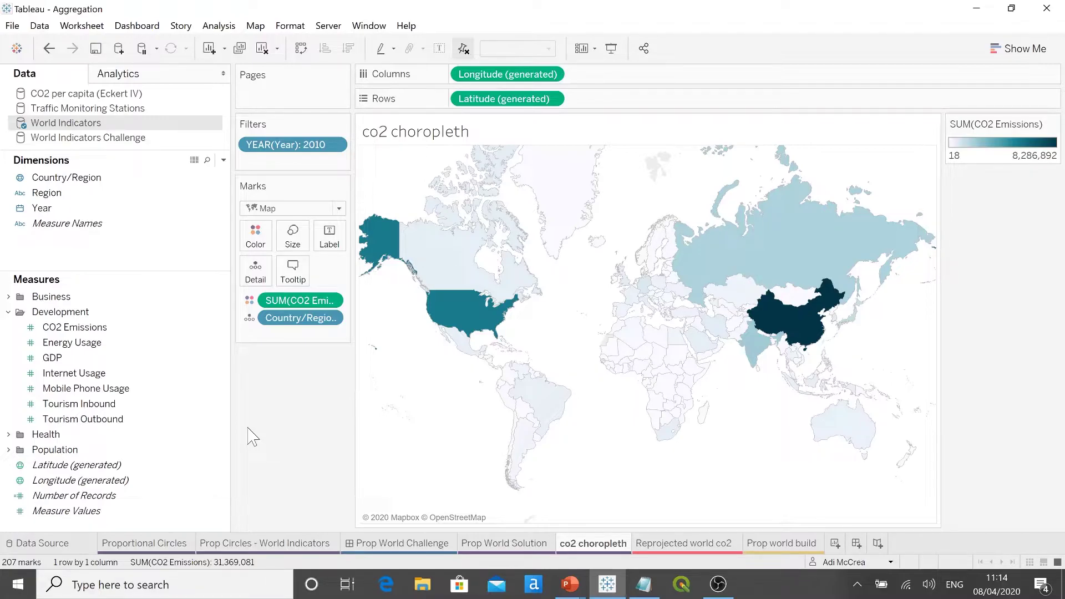
Step: Start a new calculated field and name it 'co2 per capita'
mouse_move(818, 344)
left_click(223, 161)
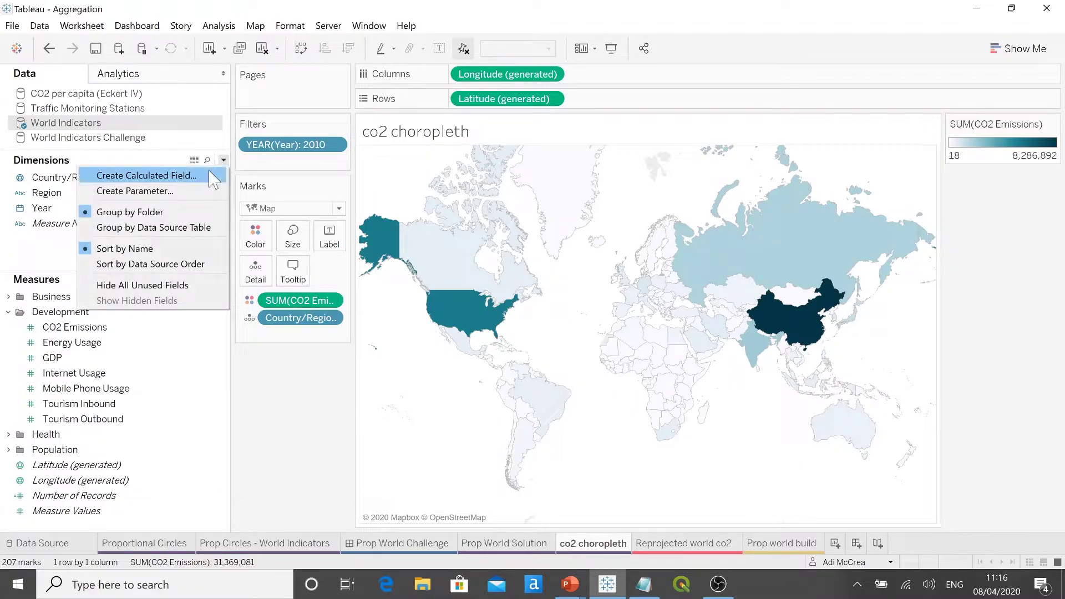
key("Escape")
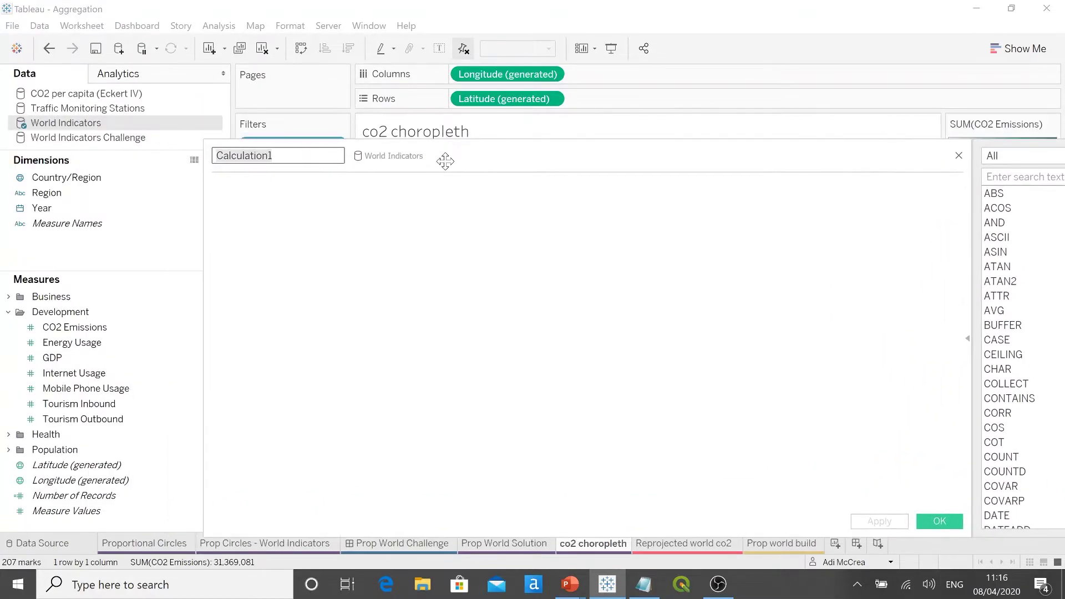
left_click(272, 155)
key("ctrl+a")
key("BackSpace")
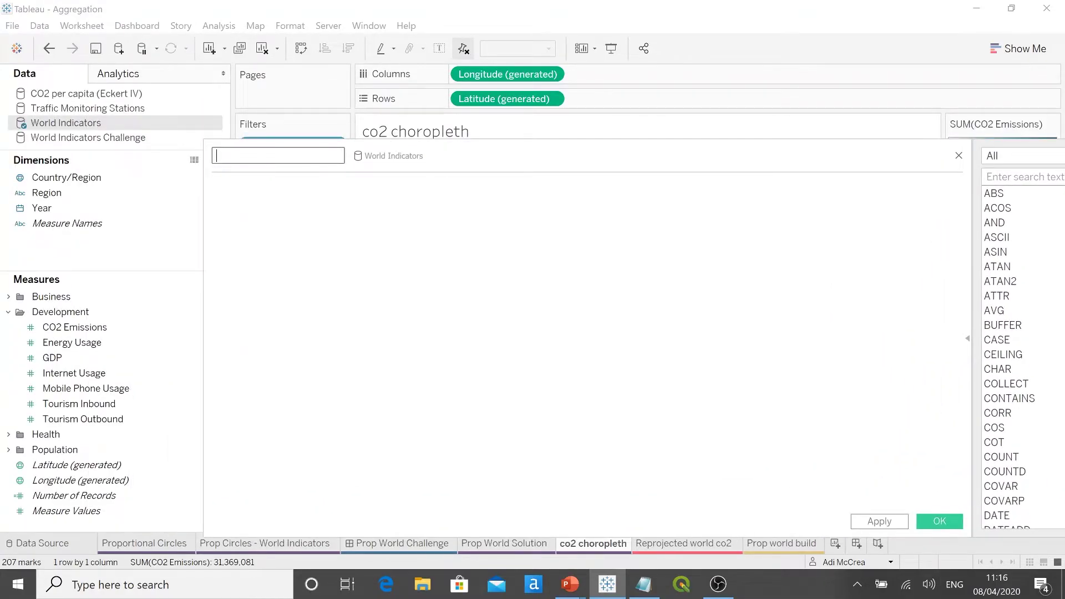
type("co2 per capita")
left_click(287, 188)
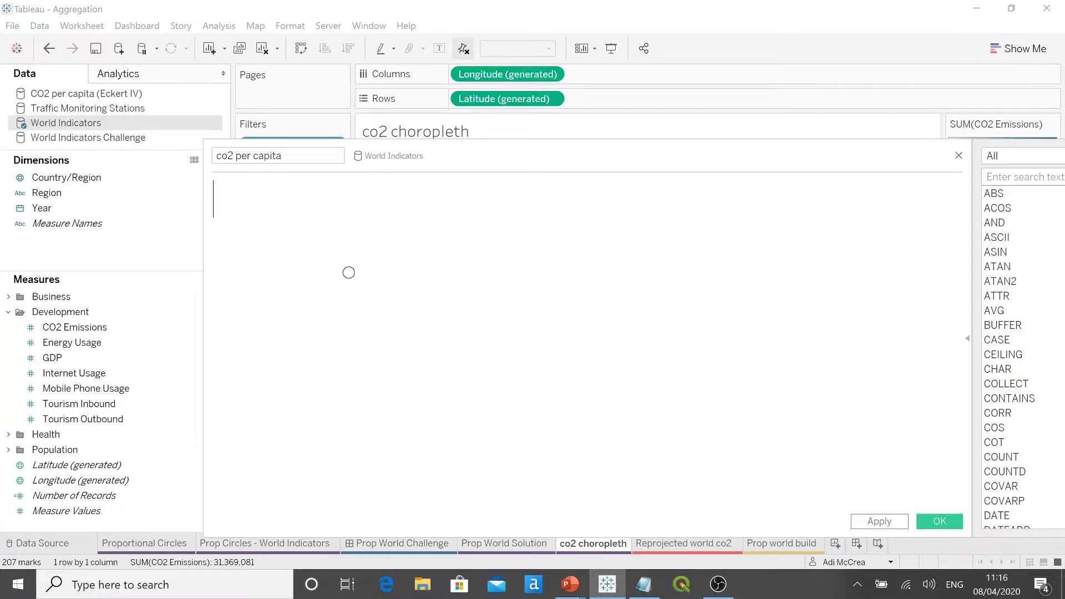
left_click_drag(485, 154, 512, 148)
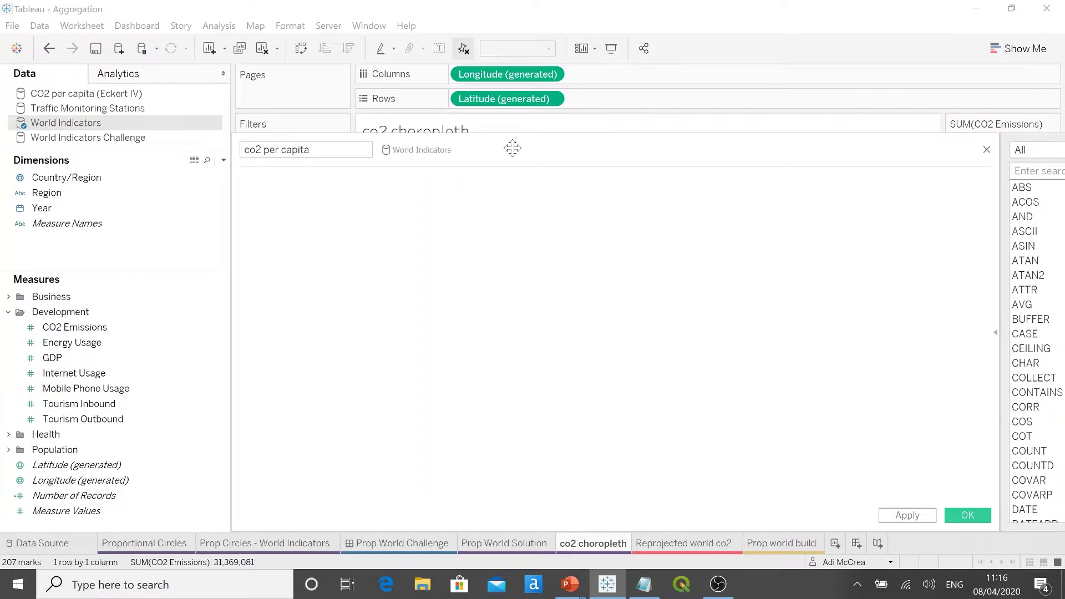
Step: Enter [CO2 Emissions] followed by a division sign in the formula
type("CO2")
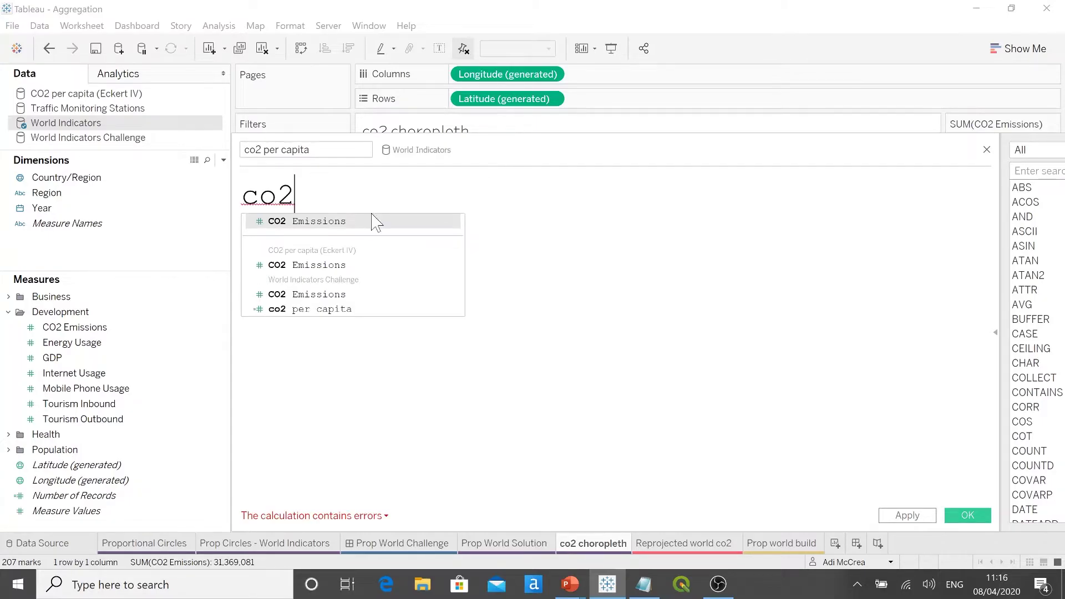
double_click(374, 221)
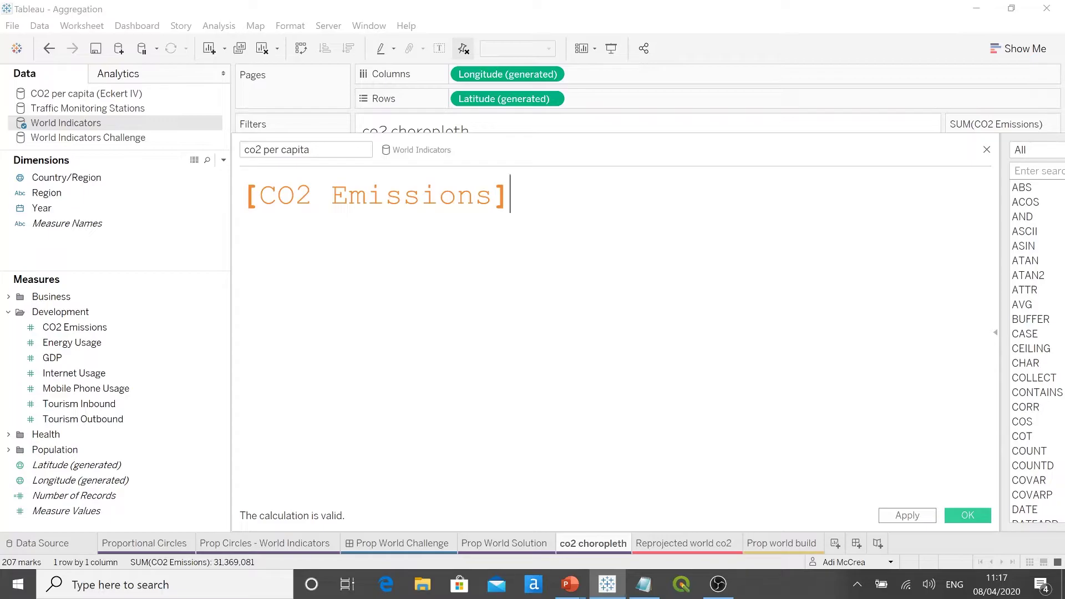
key("Return")
type("/")
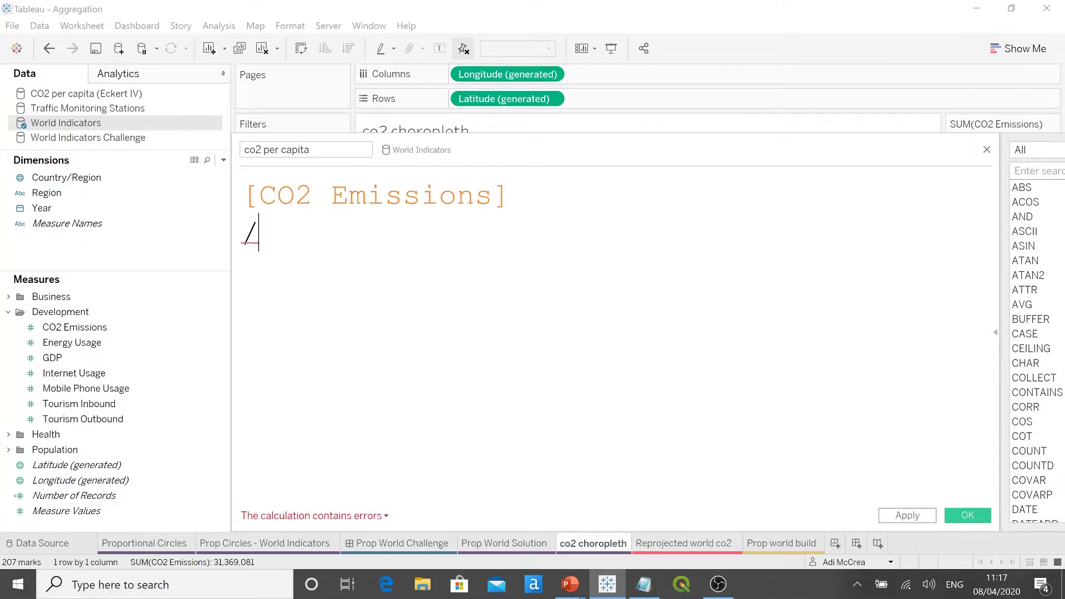
key("Return")
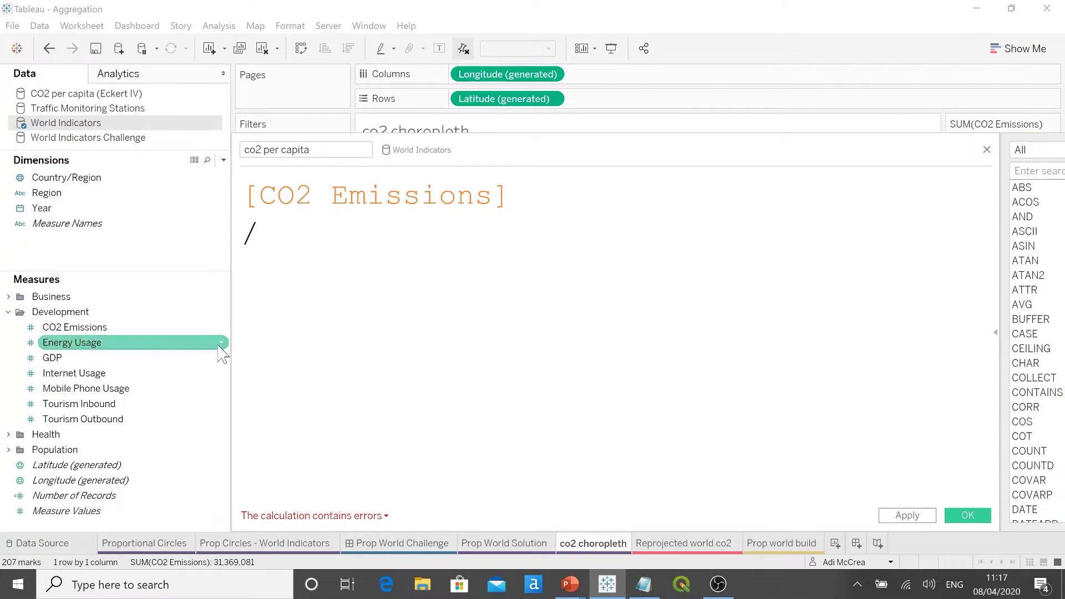
Step: Add [Population Total] as the divisor and save the co2 per capita calculation
left_click(9, 451)
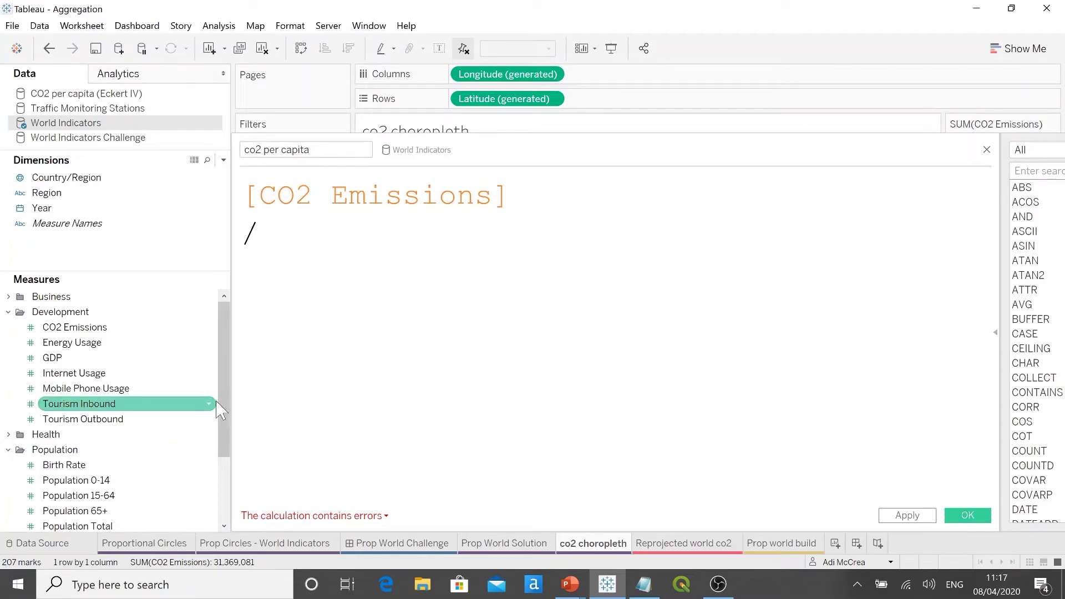
left_click_drag(221, 407, 226, 450)
left_click(247, 269)
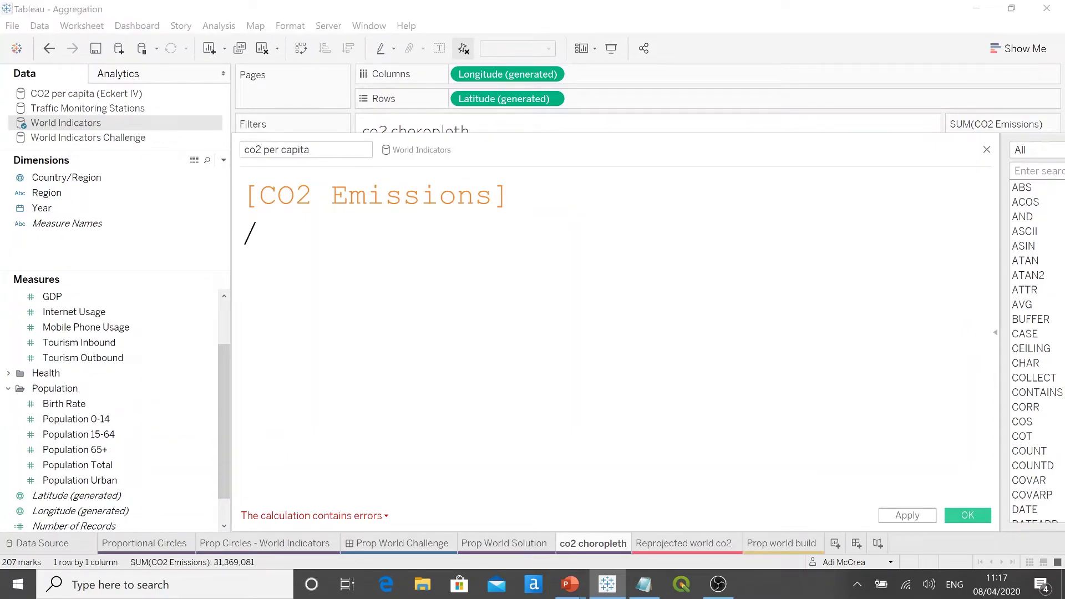
type("pop")
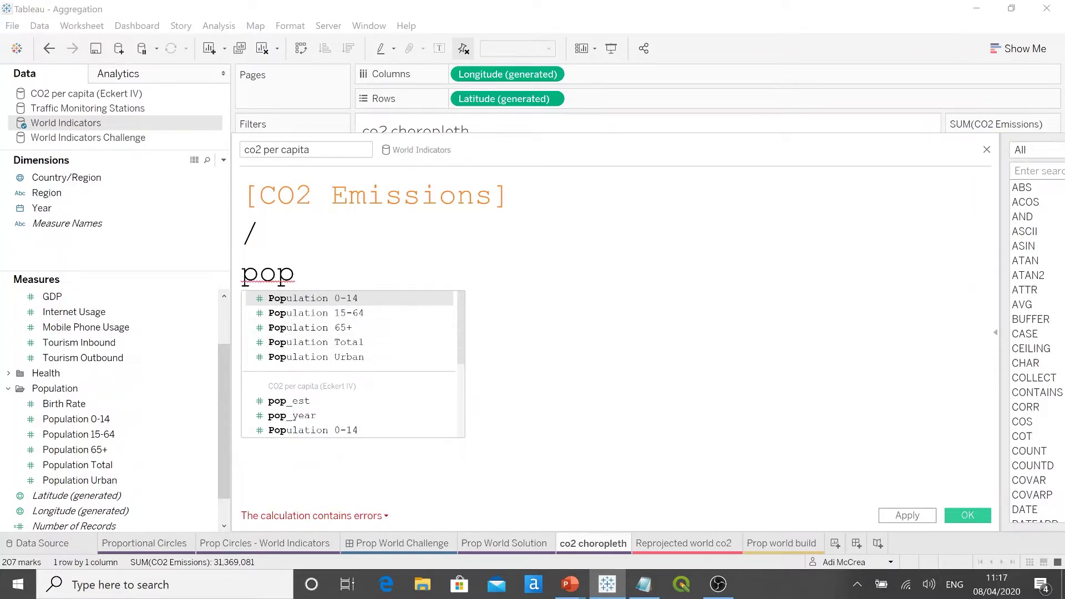
key("Escape")
key("shift+Left")
key("shift+Left")
key("shift+Left")
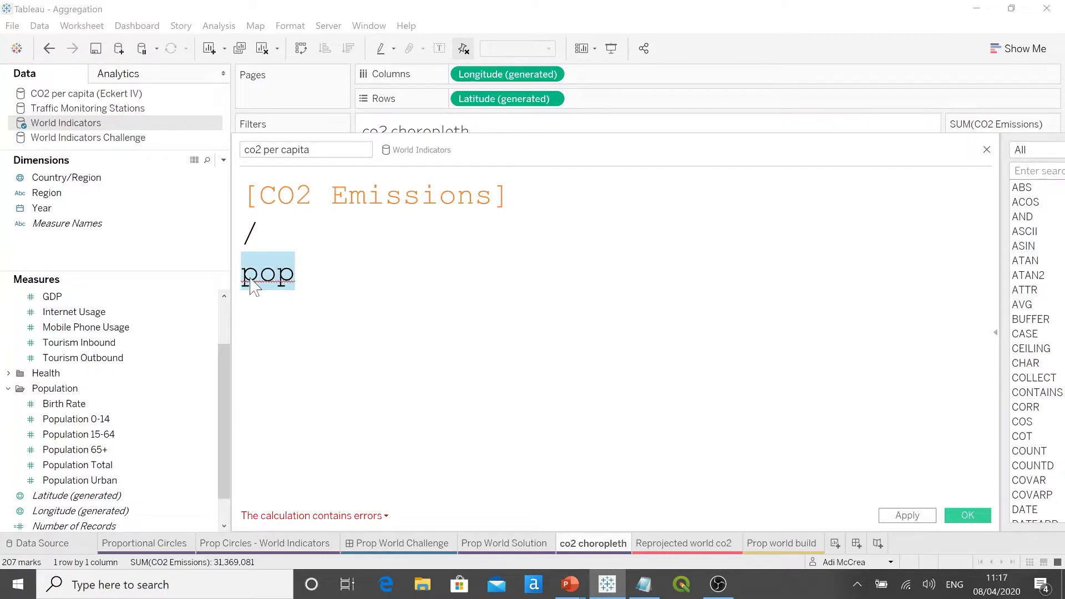
key("BackSpace")
left_click(76, 419)
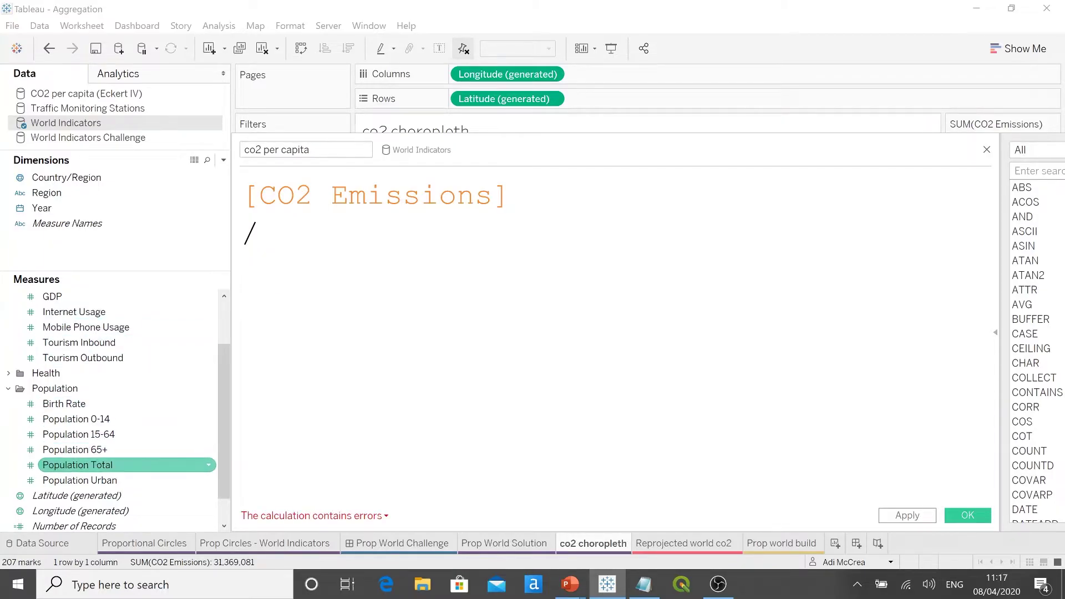
left_click_drag(77, 465, 311, 300)
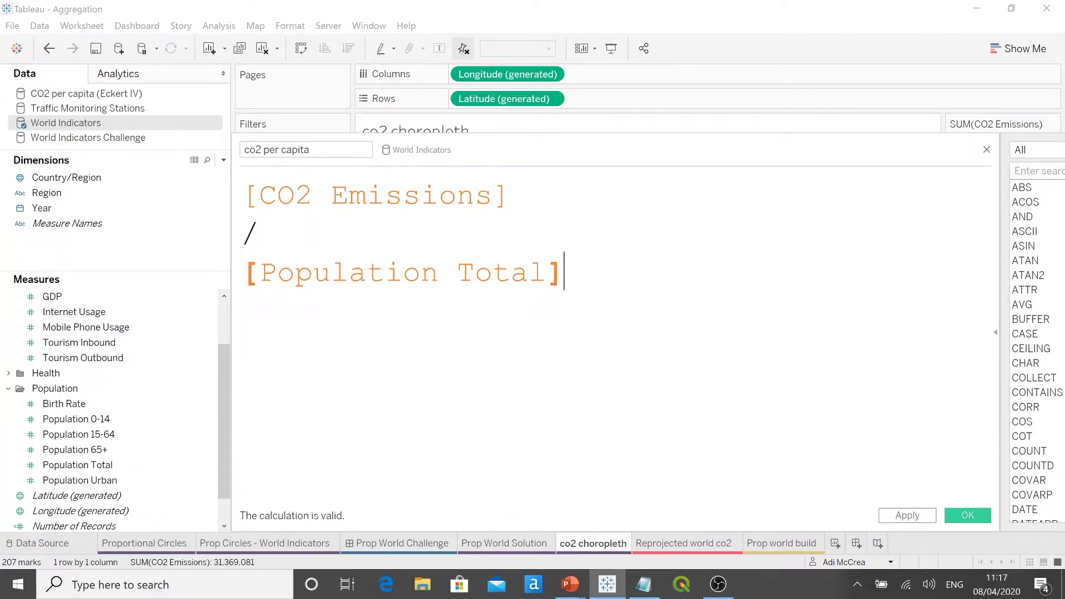
left_click(966, 515)
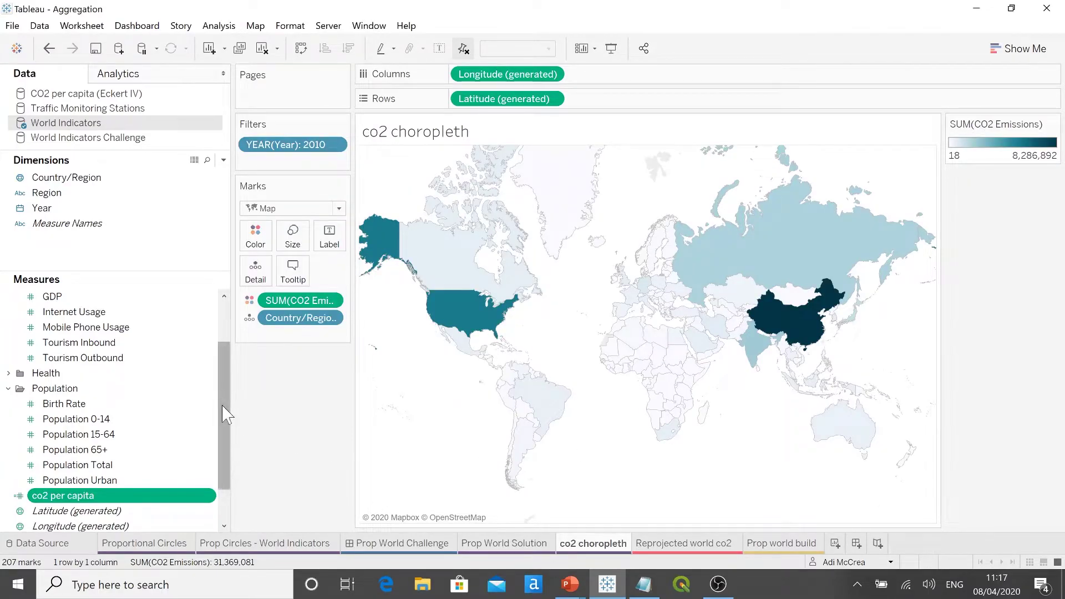
Step: Shade the map by co2 per capita instead of CO2 Emissions
left_click_drag(221, 418, 191, 452)
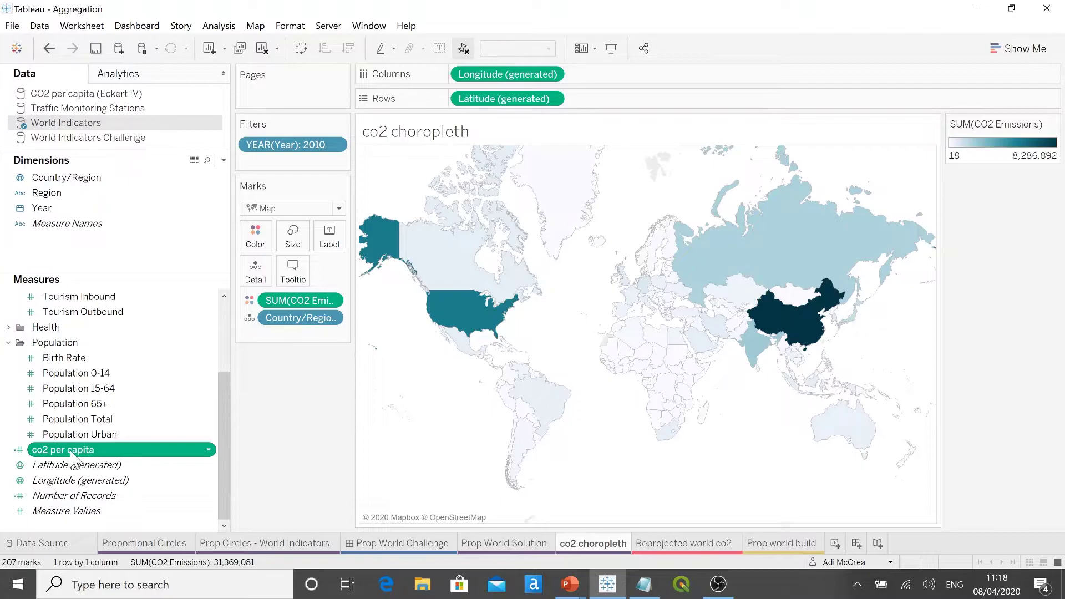
left_click_drag(71, 458, 300, 441)
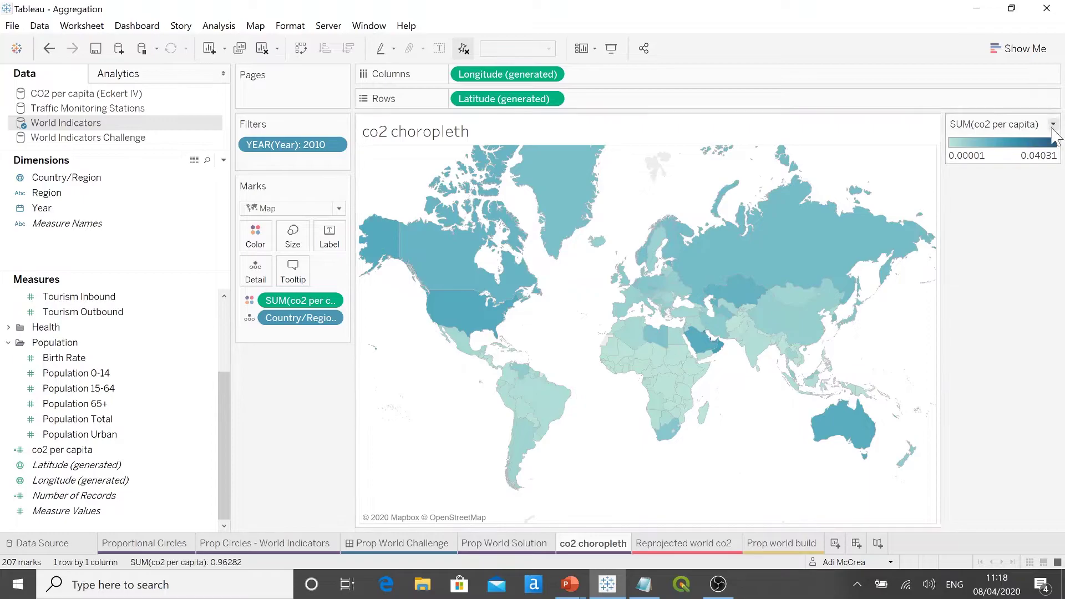
right_click(1020, 135)
key("Escape")
Step: Apply the Makeover Monday Sequential palette to the co2 per capita legend
double_click(1021, 134)
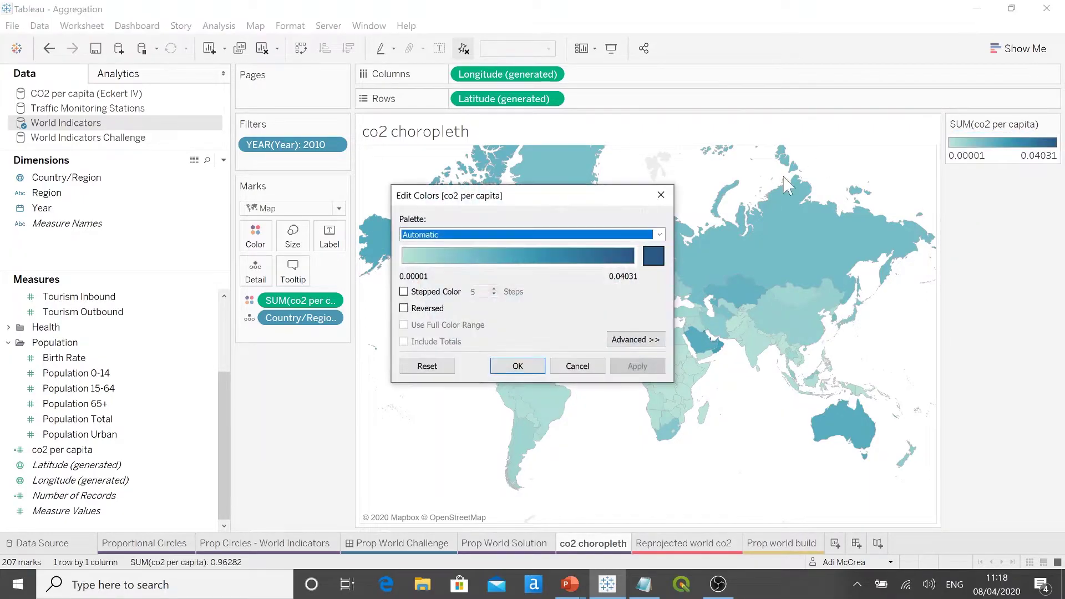
left_click(659, 235)
left_click_drag(660, 283, 668, 410)
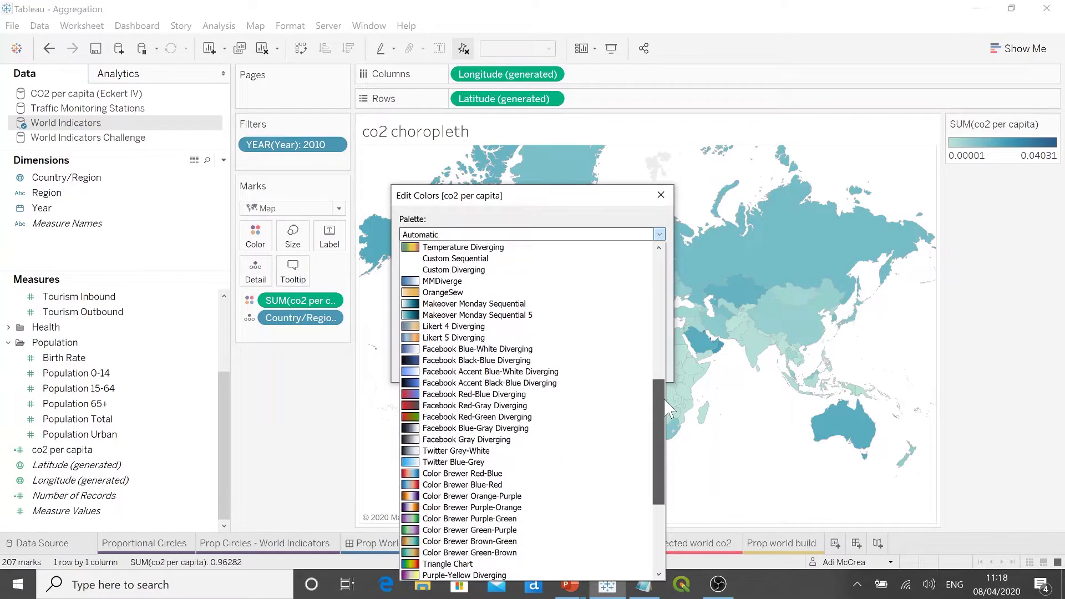
left_click(472, 303)
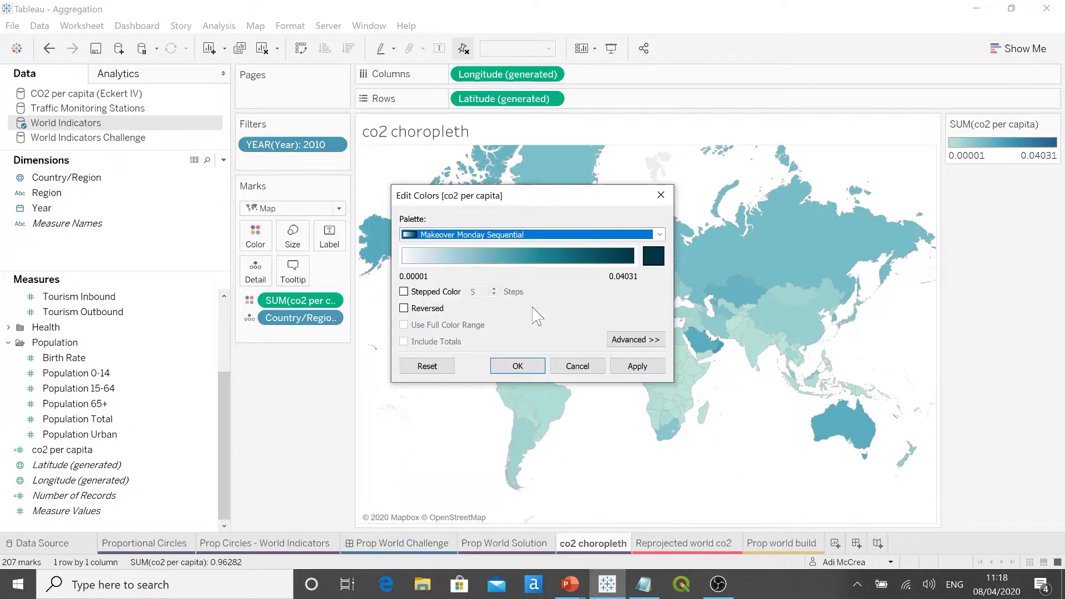
left_click(638, 368)
left_click(517, 367)
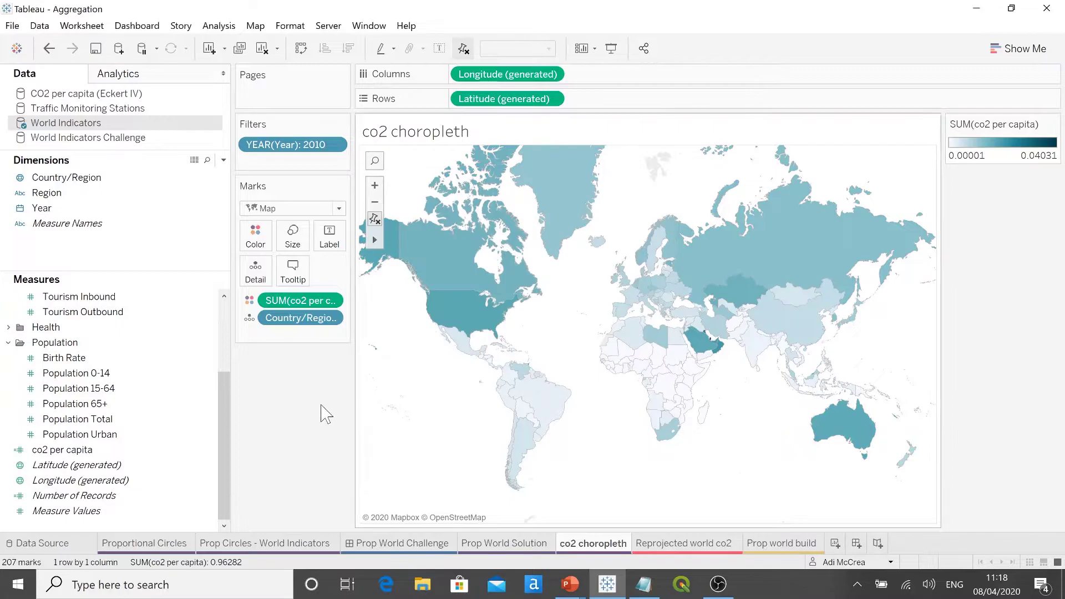
Step: Check the mark border colour choices without changing them
left_click(255, 235)
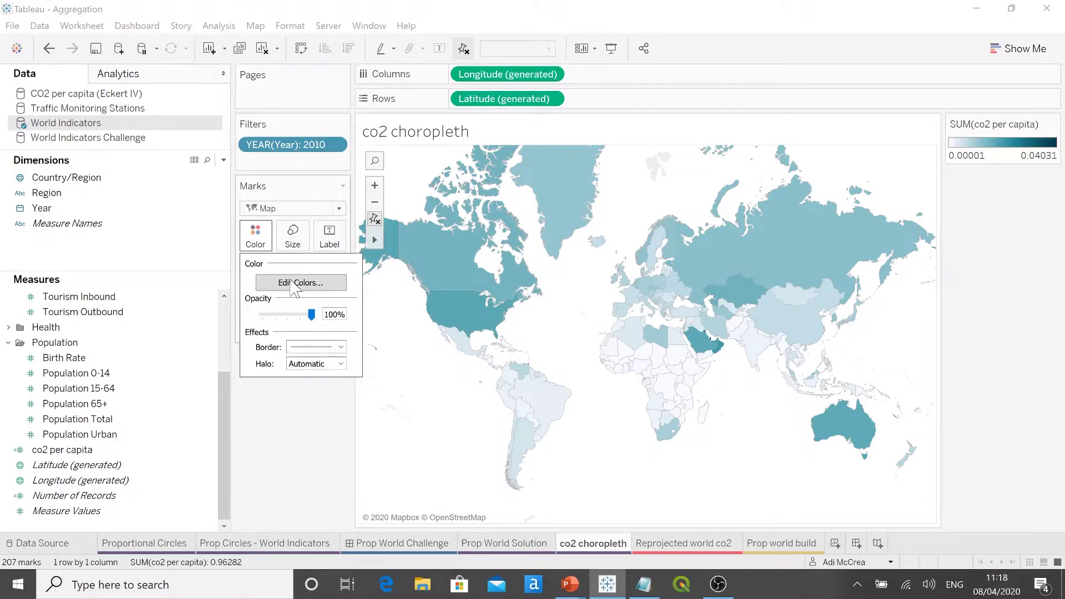
left_click(317, 347)
left_click(322, 347)
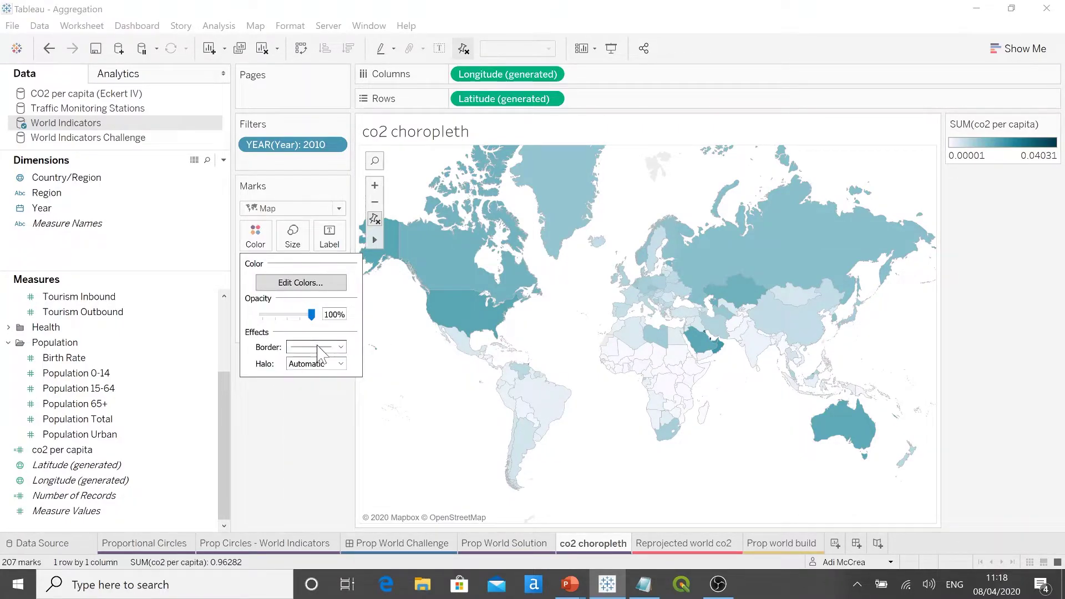
left_click(294, 423)
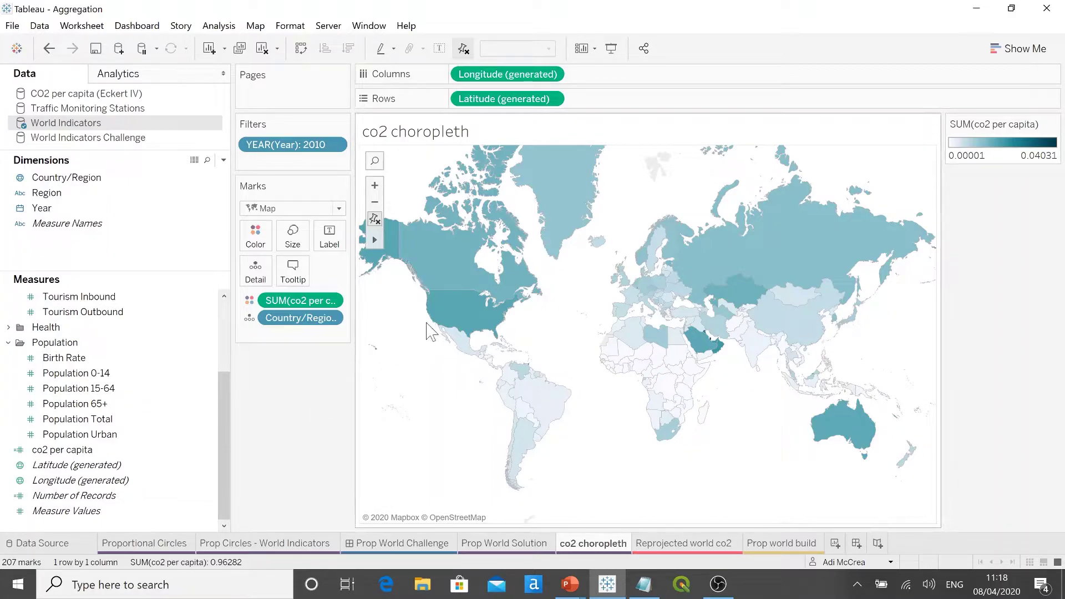
mouse_move(438, 328)
mouse_move(837, 442)
mouse_move(722, 358)
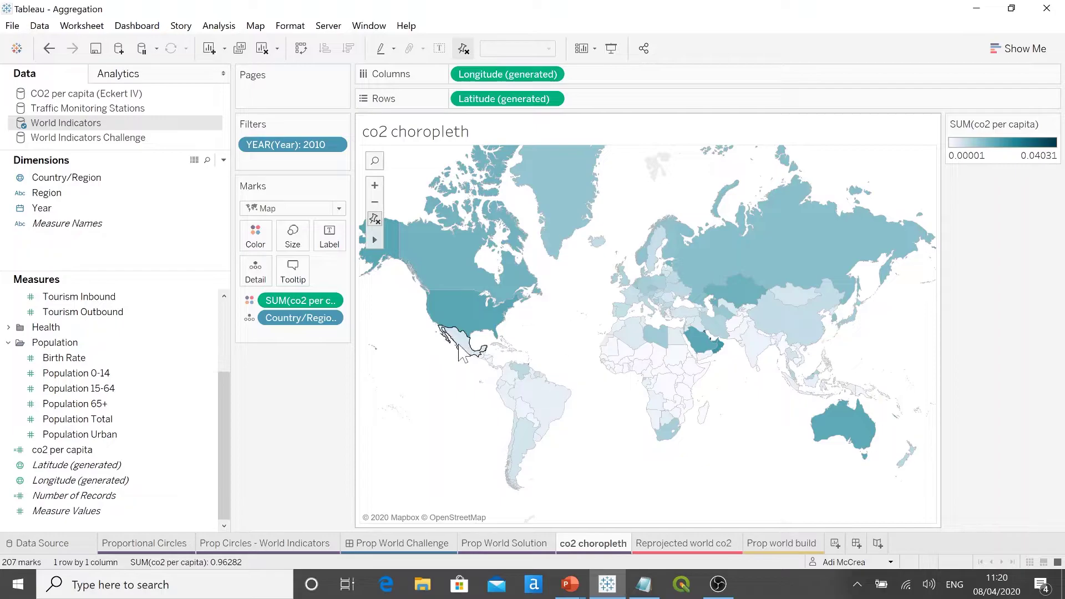
Step: Edit the colour pill inline to log(SUM([co2 per capita]))
left_click(319, 307)
double_click(317, 302)
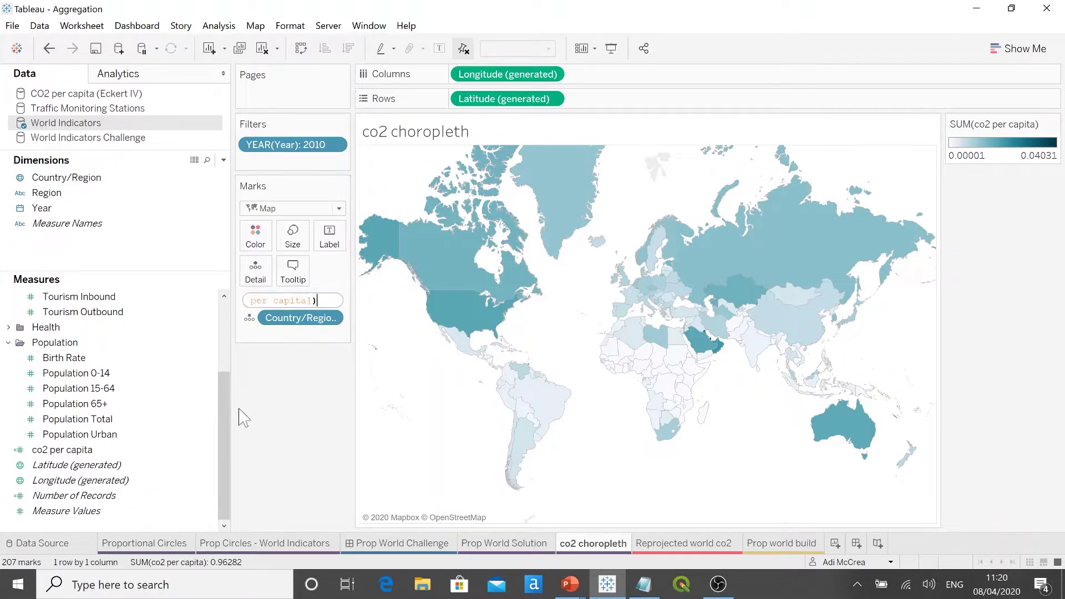
key("Home")
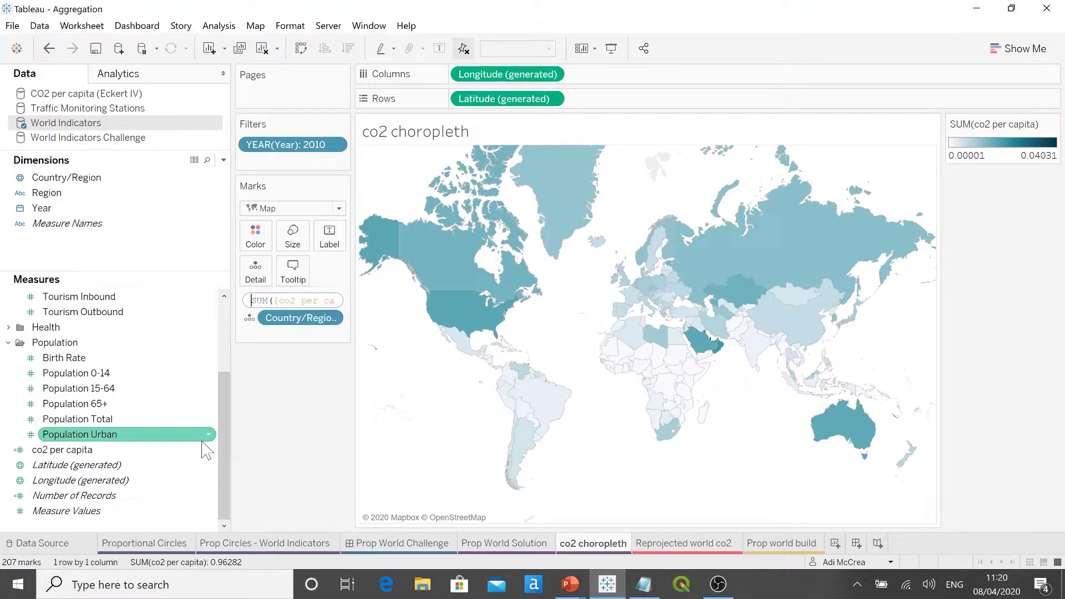
type("log")
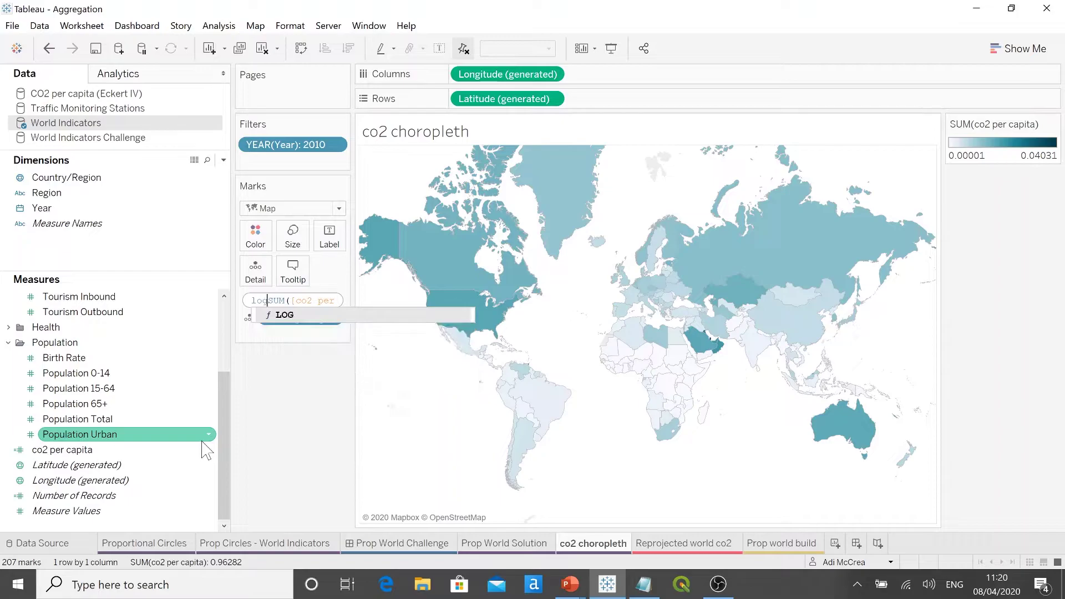
type("(")
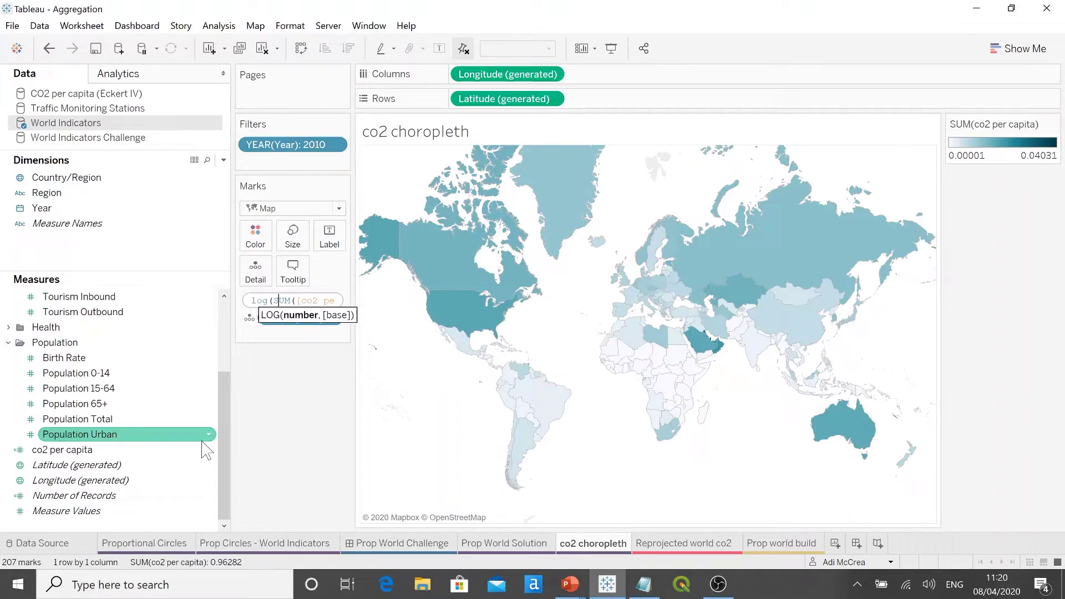
key("End")
type("))")
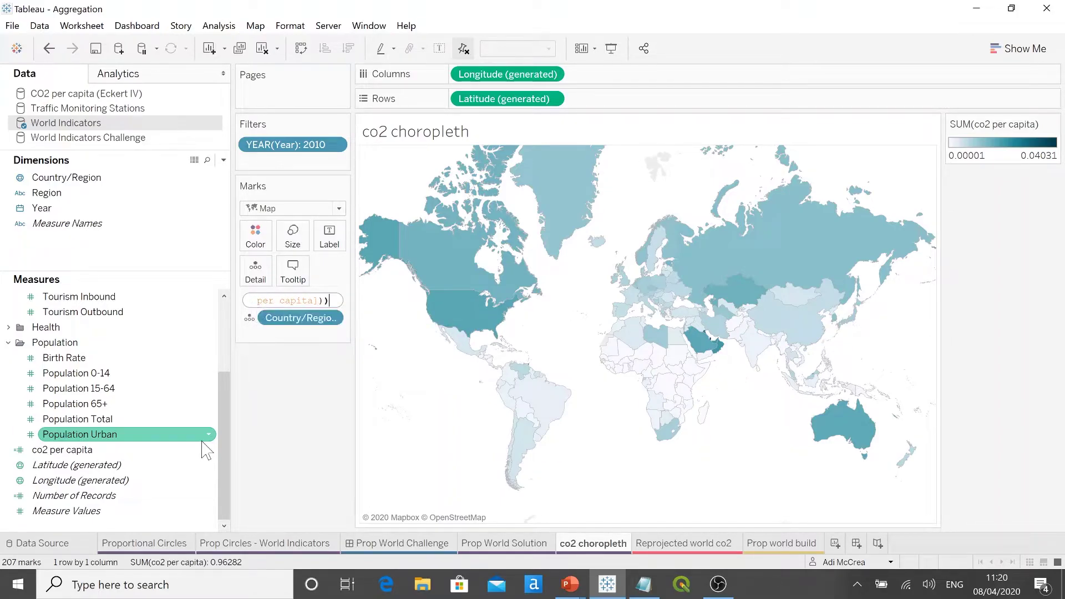
key("Return")
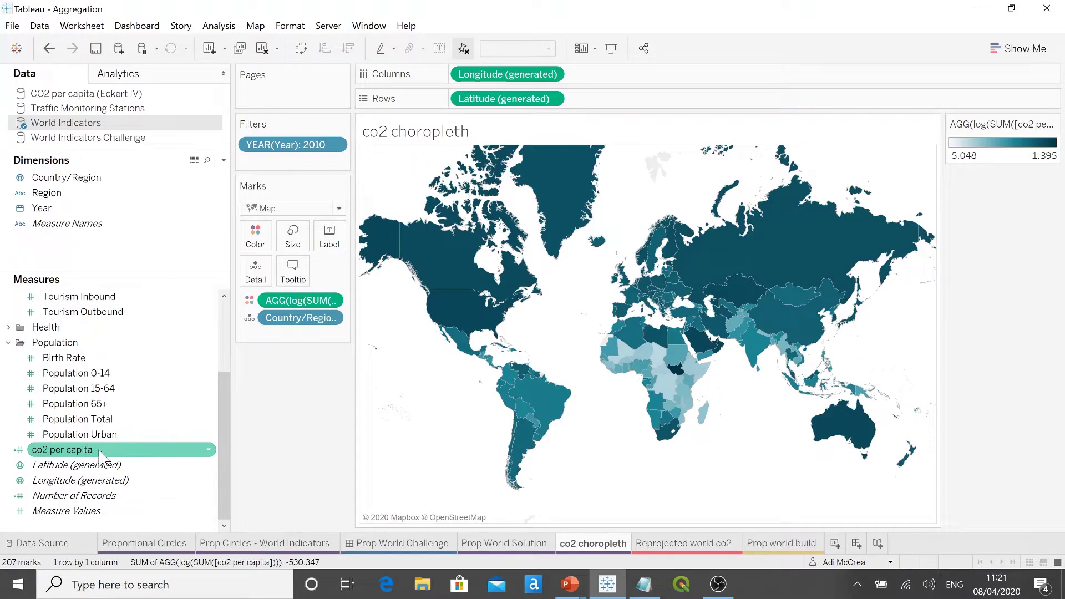
Step: Convert co2 per capita to a dimension, filter it to exclude Null, and inspect Sudan's value
left_click_drag(100, 459, 102, 256)
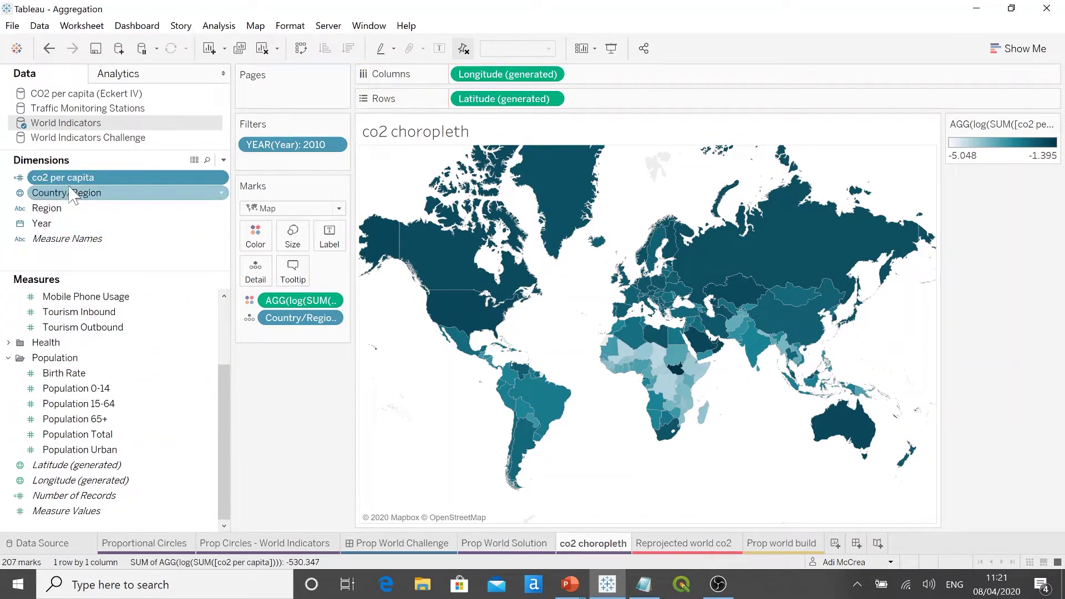
left_click_drag(67, 185, 287, 170)
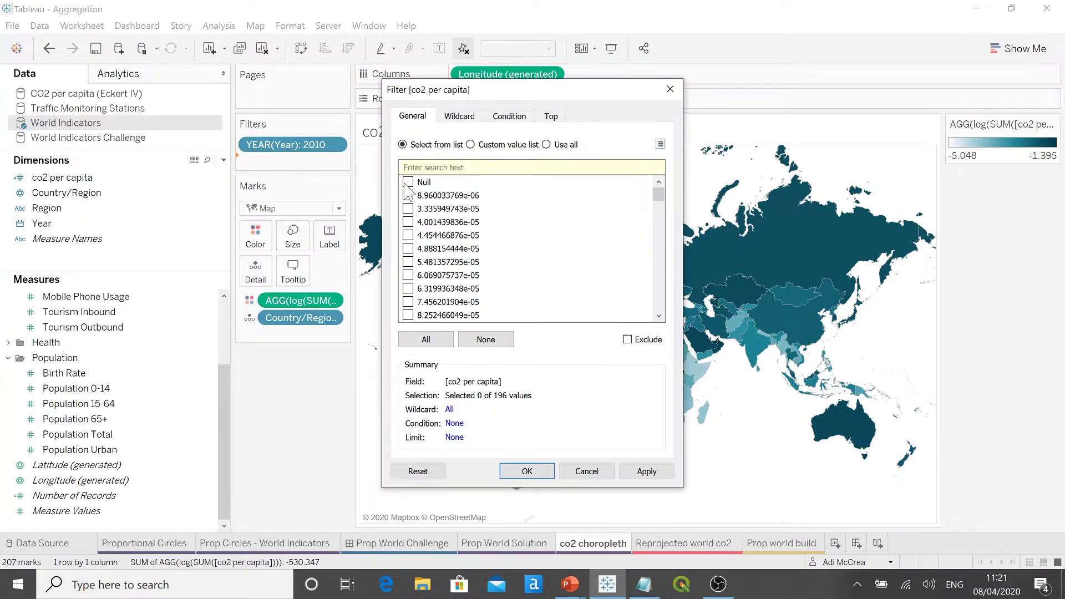
left_click(408, 182)
left_click(627, 339)
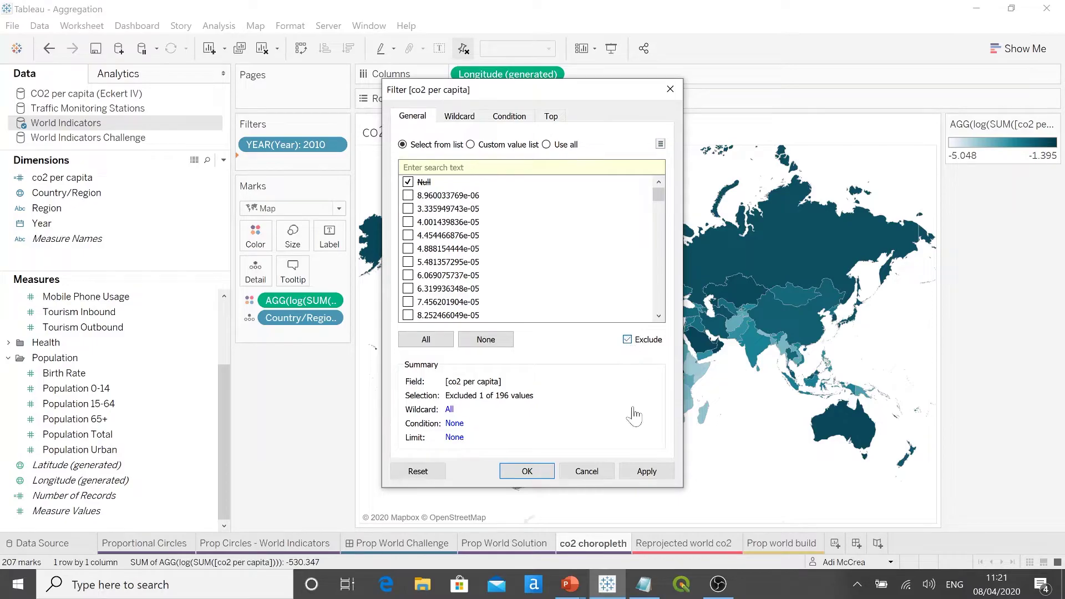
left_click(645, 471)
left_click(527, 471)
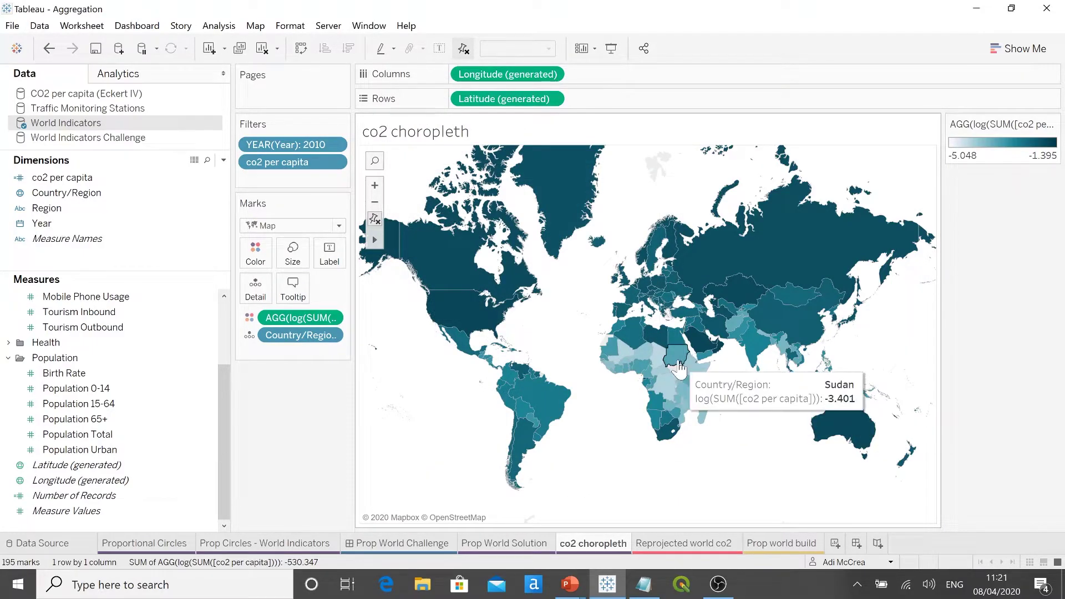
left_click(682, 381)
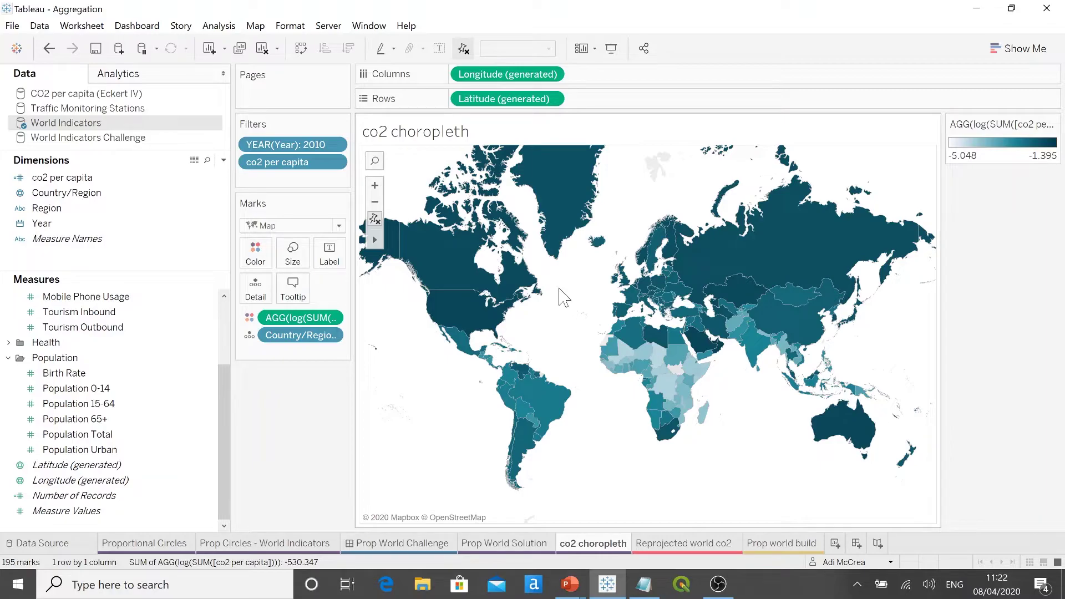
Step: Copy the bin-classification formula from the colour palette notes in Notepad
left_click(643, 586)
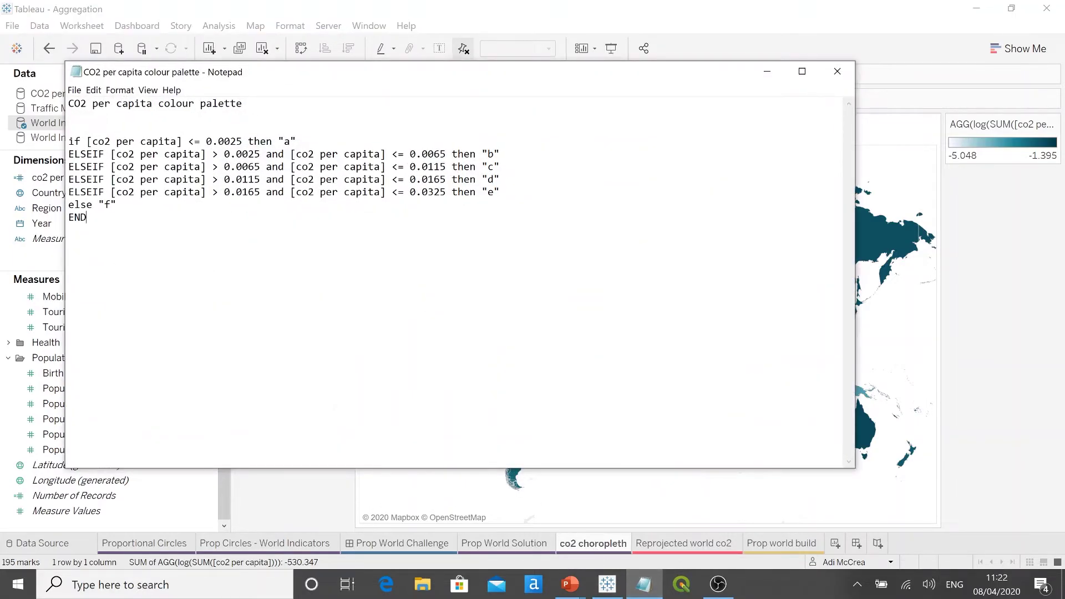
left_click_drag(87, 217, 68, 141)
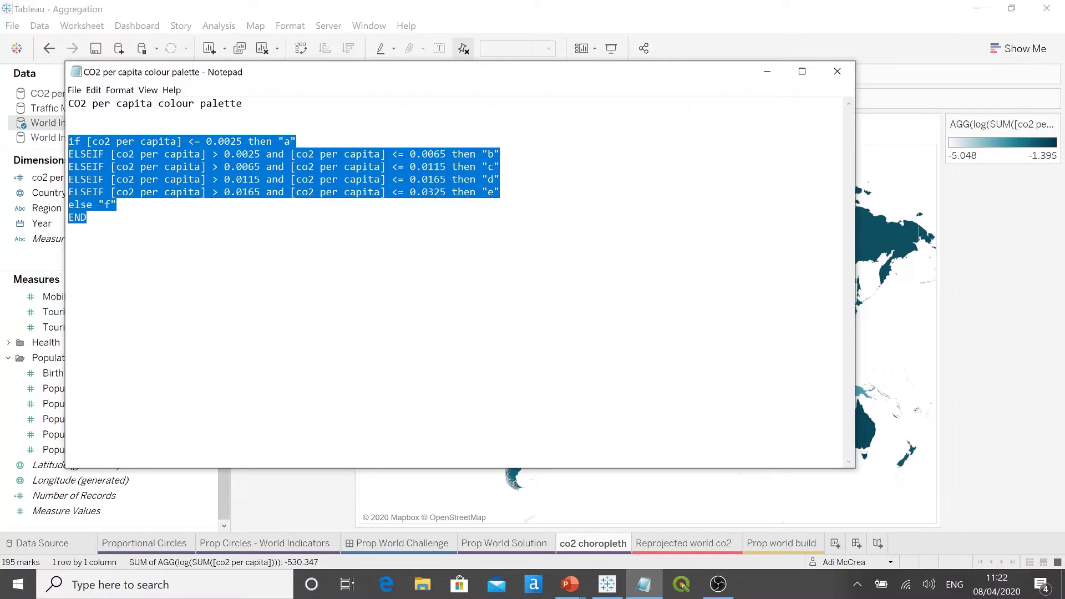
left_click(779, 77)
Step: Create a calculated field named 'colour palette' from the pasted formula, assigning classes a–f
left_click(223, 161)
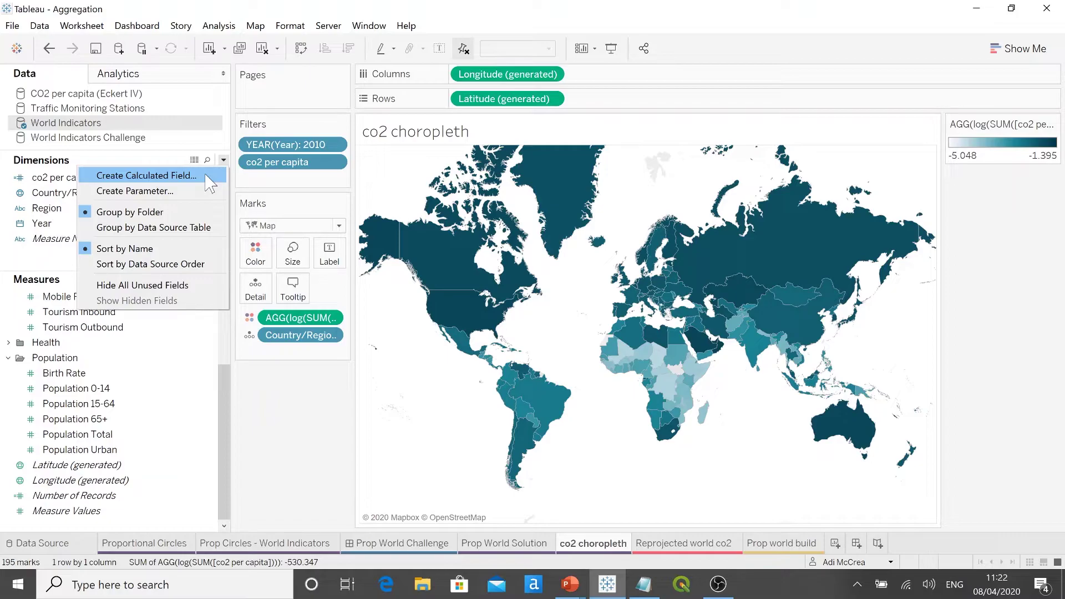
left_click(206, 177)
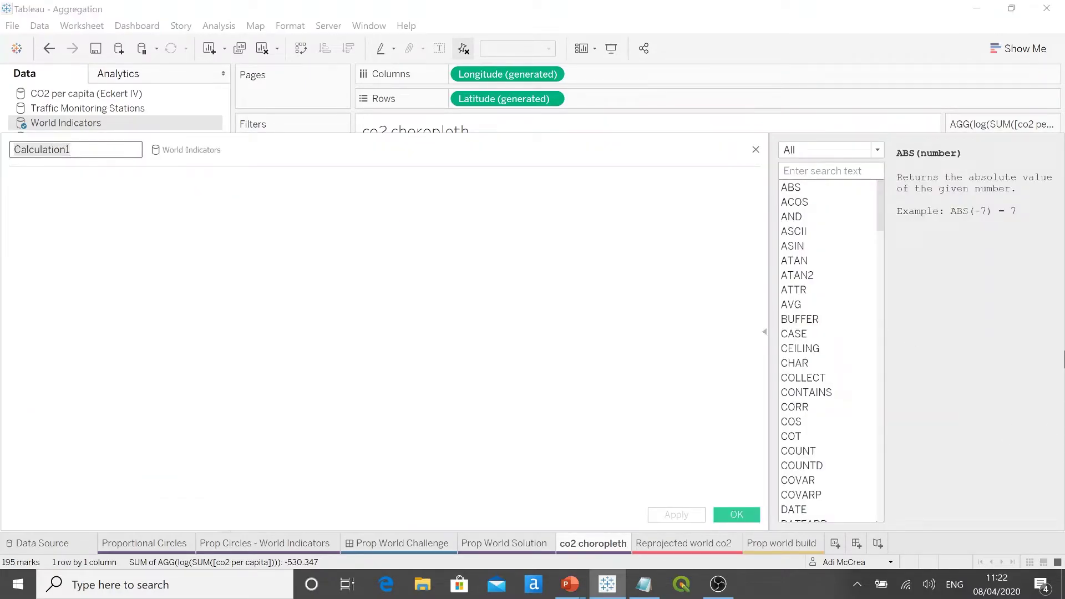
left_click_drag(312, 151, 446, 157)
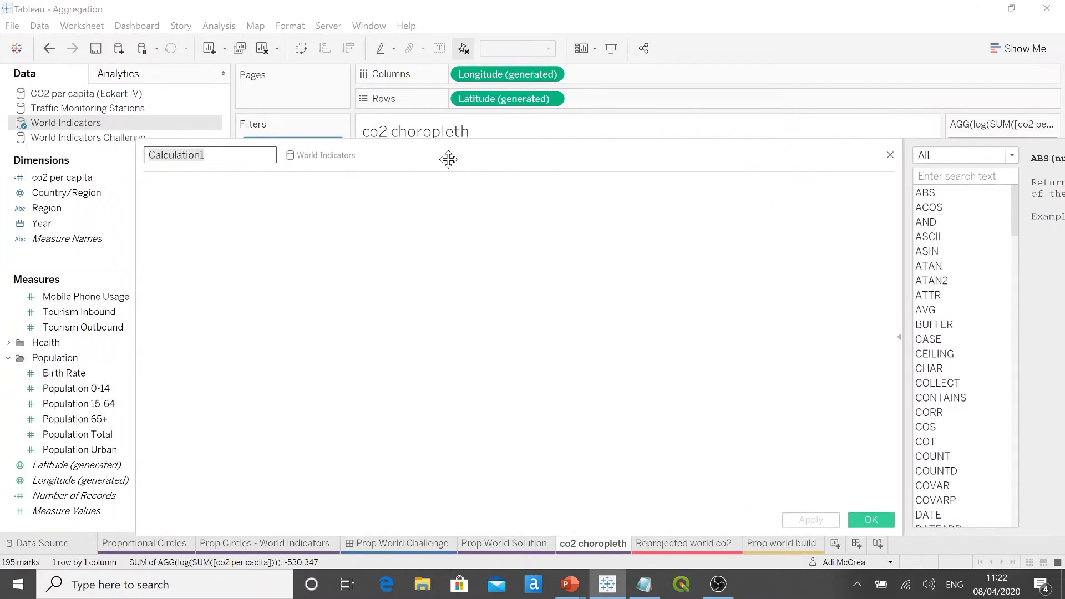
type("colour pal")
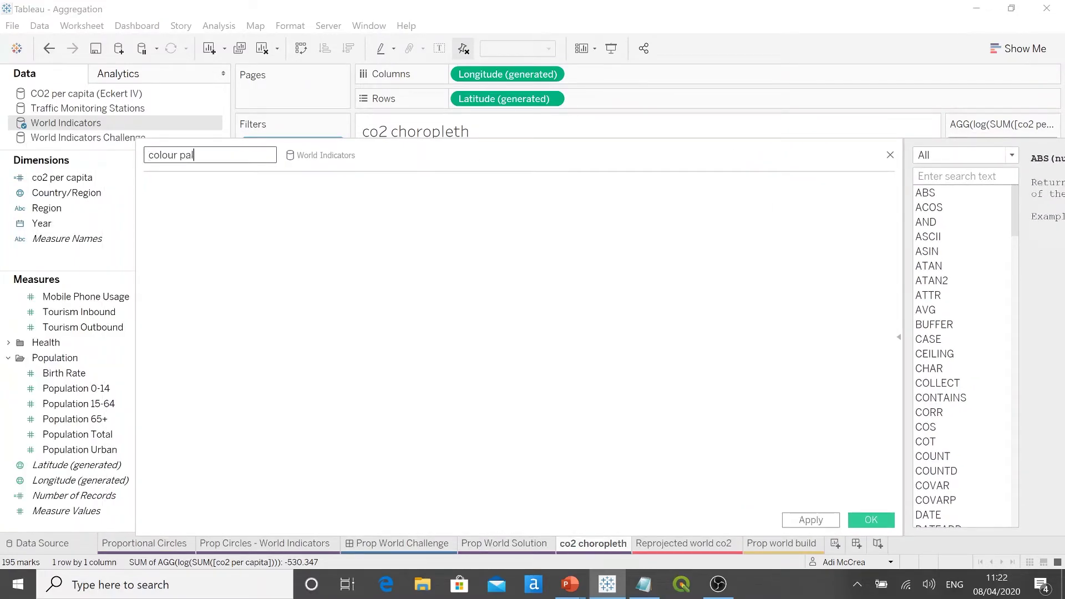
type("ette")
left_click(145, 186)
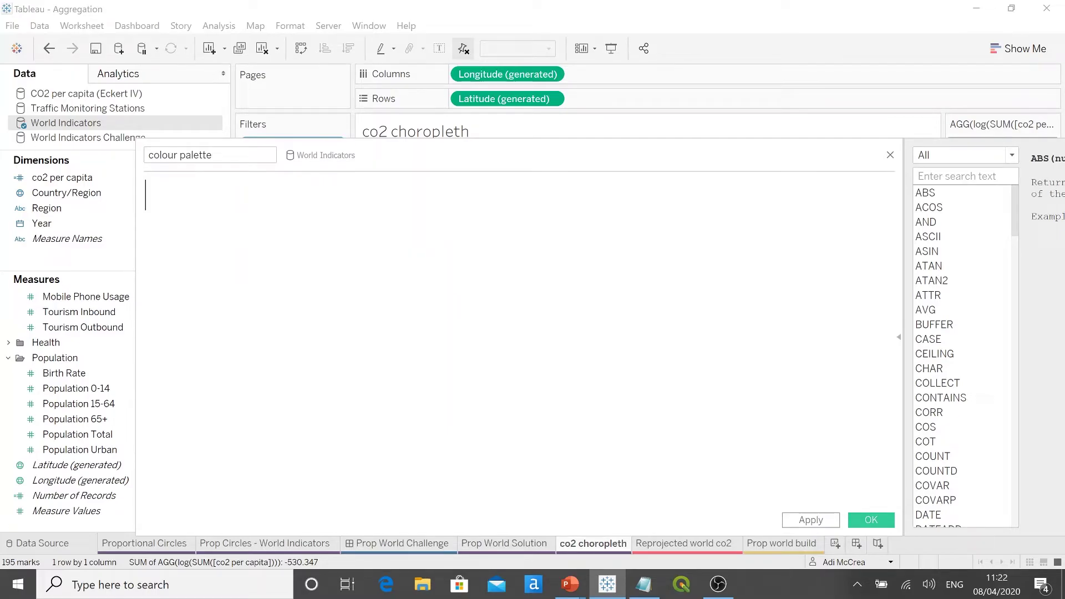
key("ctrl+v")
key("Escape")
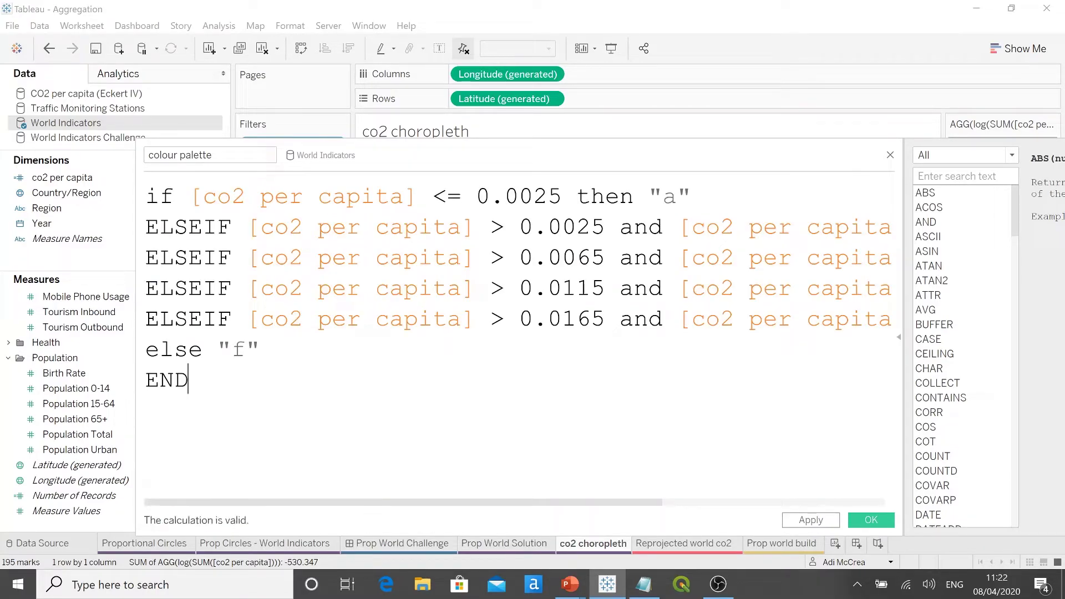
left_click(810, 520)
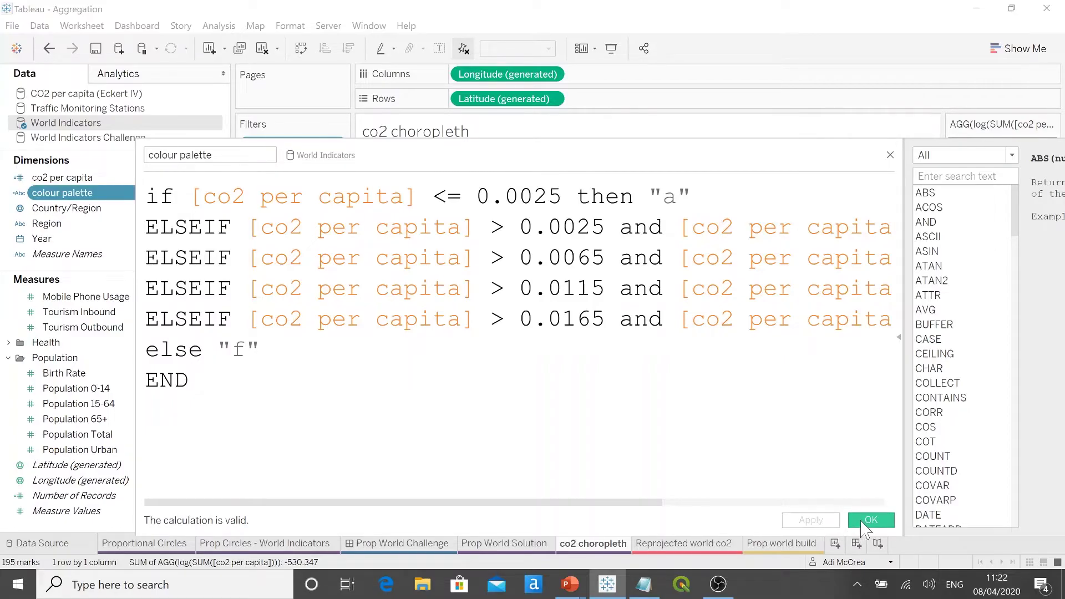
left_click(867, 521)
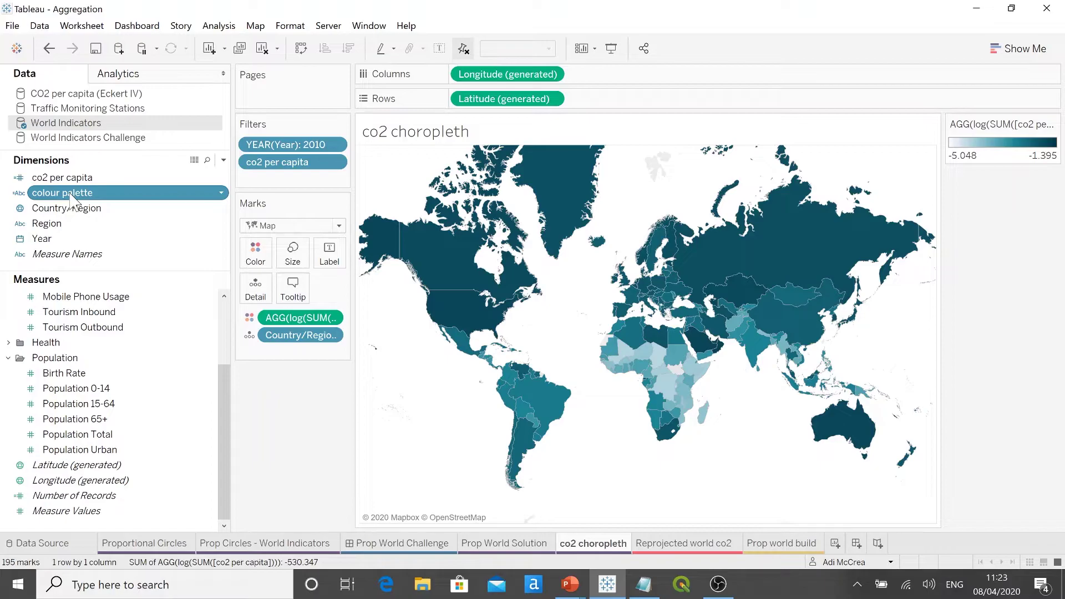
Step: Colour the map by colour palette and assign the Makeover Monday Sequential palette
left_click_drag(71, 203, 295, 320)
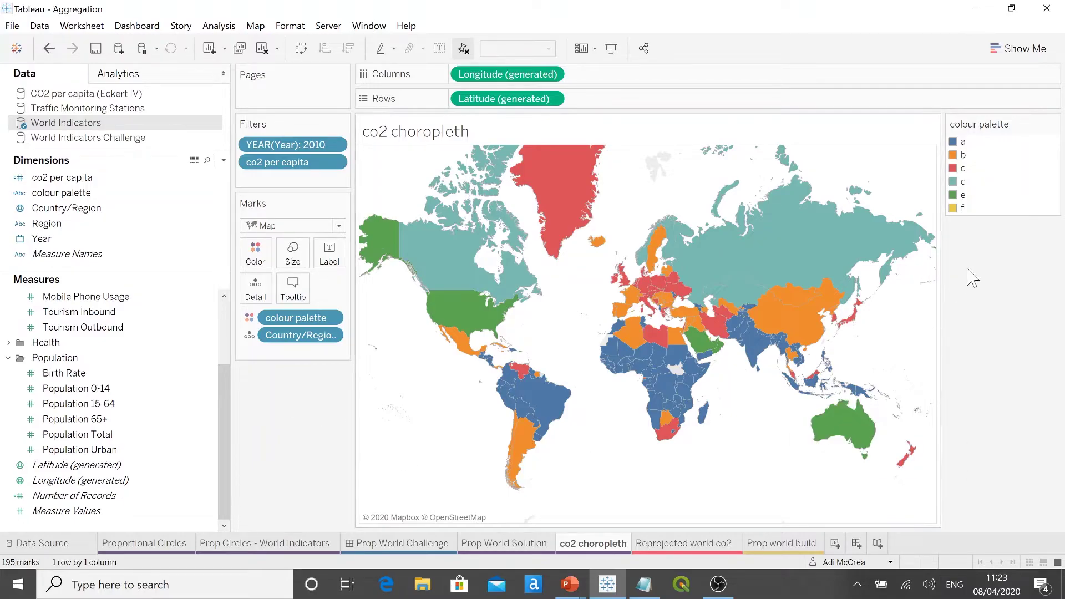
mouse_move(1052, 143)
left_click(1053, 125)
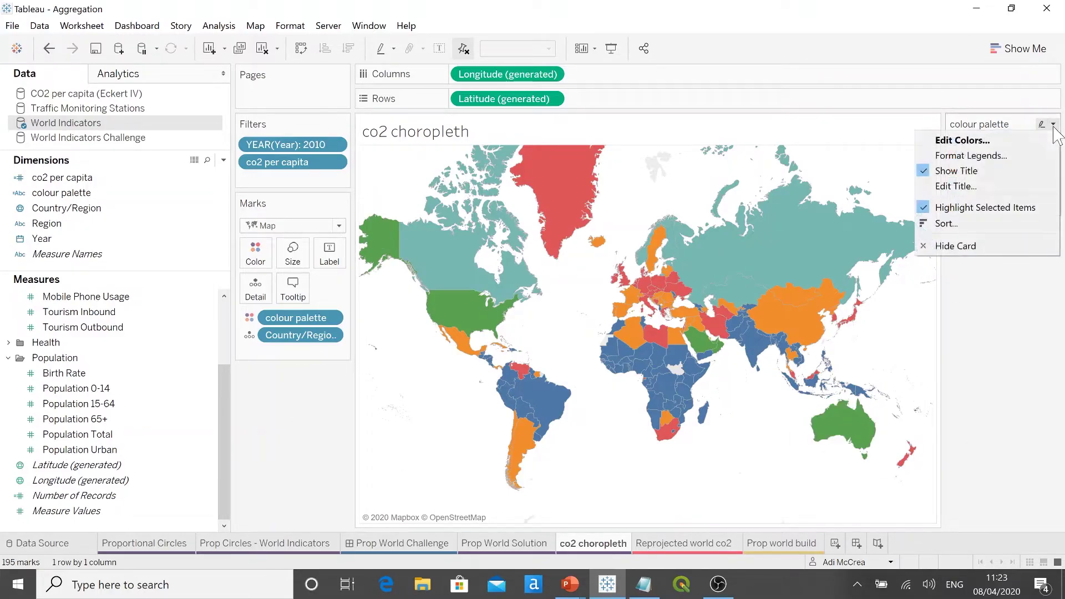
left_click(1025, 140)
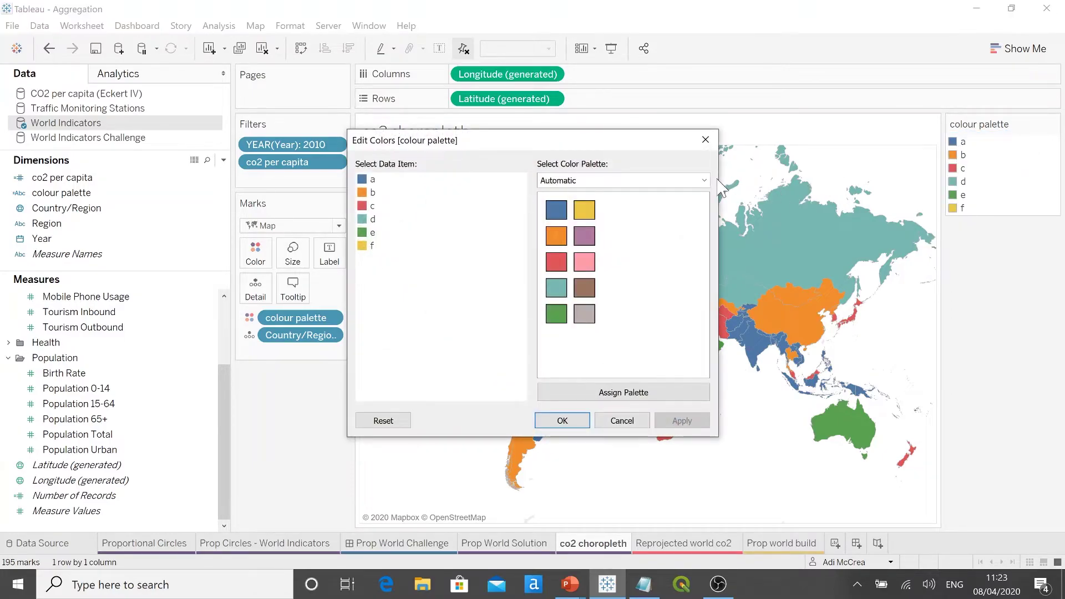
left_click(703, 180)
left_click_drag(703, 233, 709, 321)
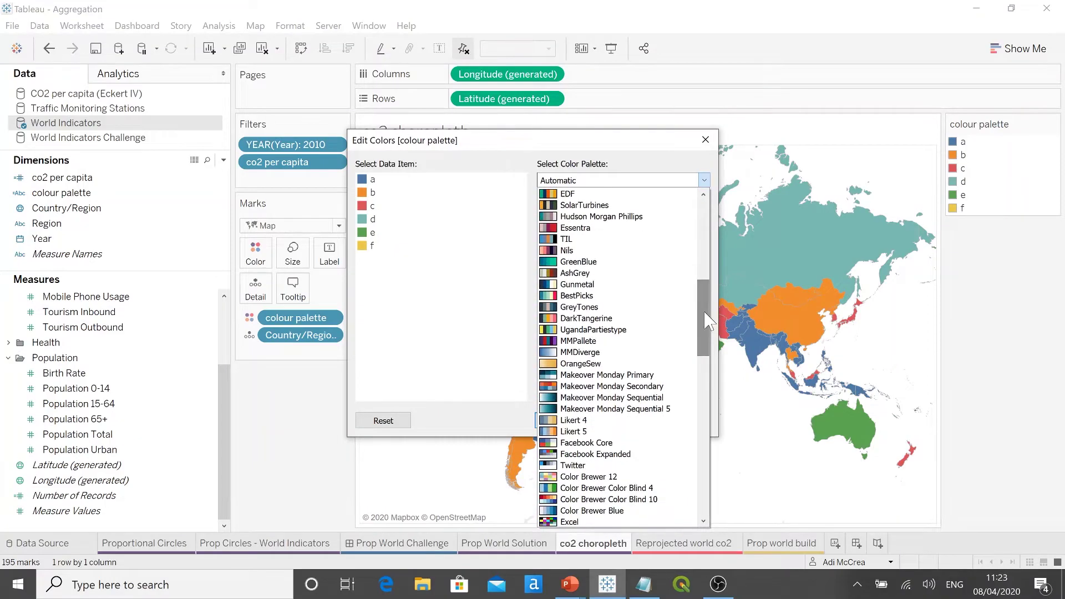
left_click(640, 399)
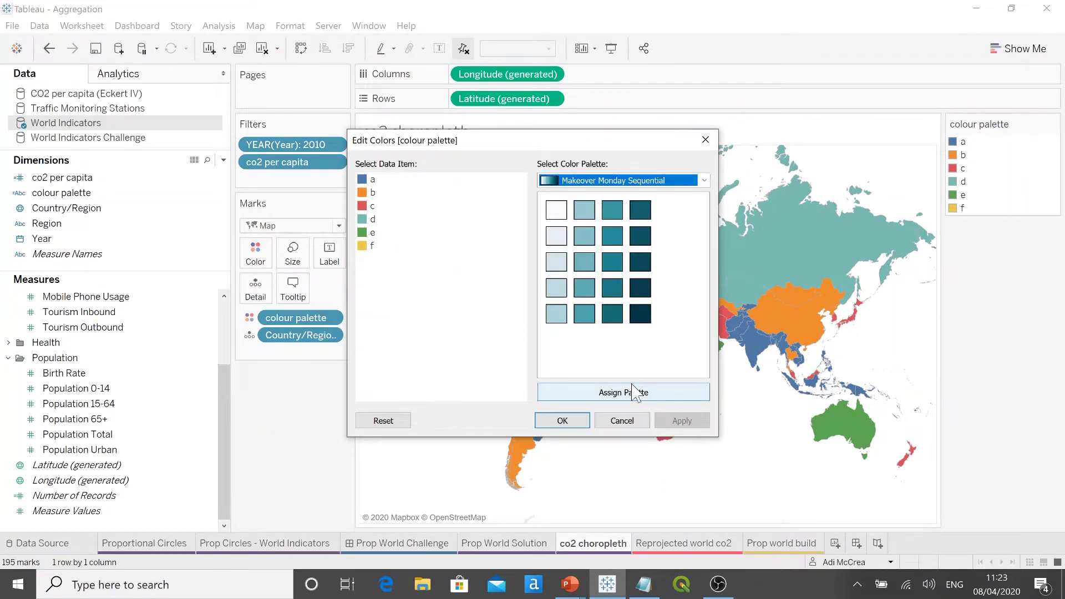
left_click(636, 392)
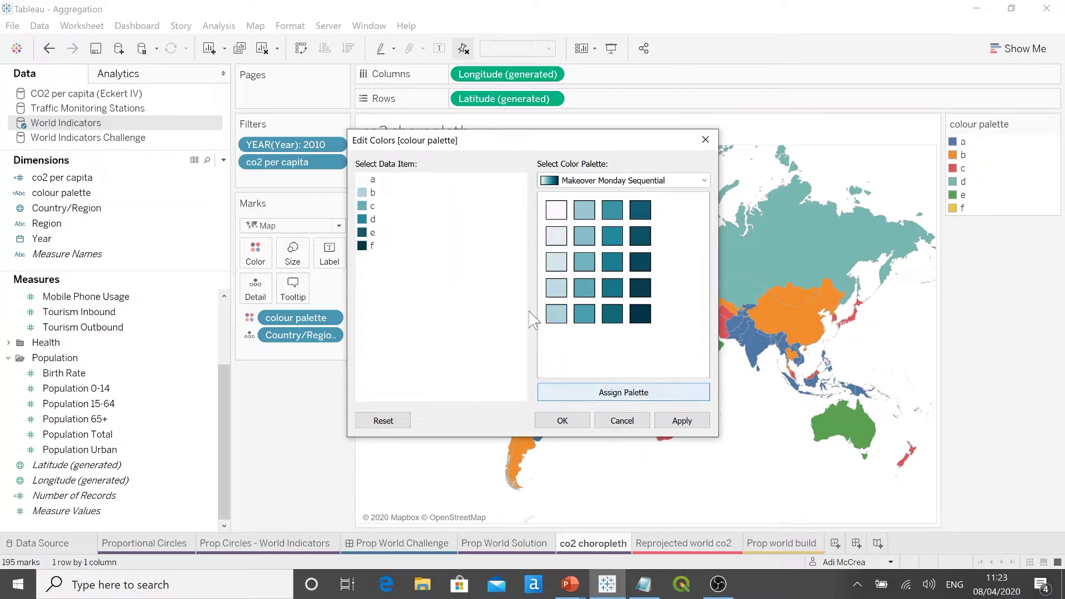
Step: Lighten class a's colour and apply the teal colour changes
left_click(362, 182)
left_click(559, 242)
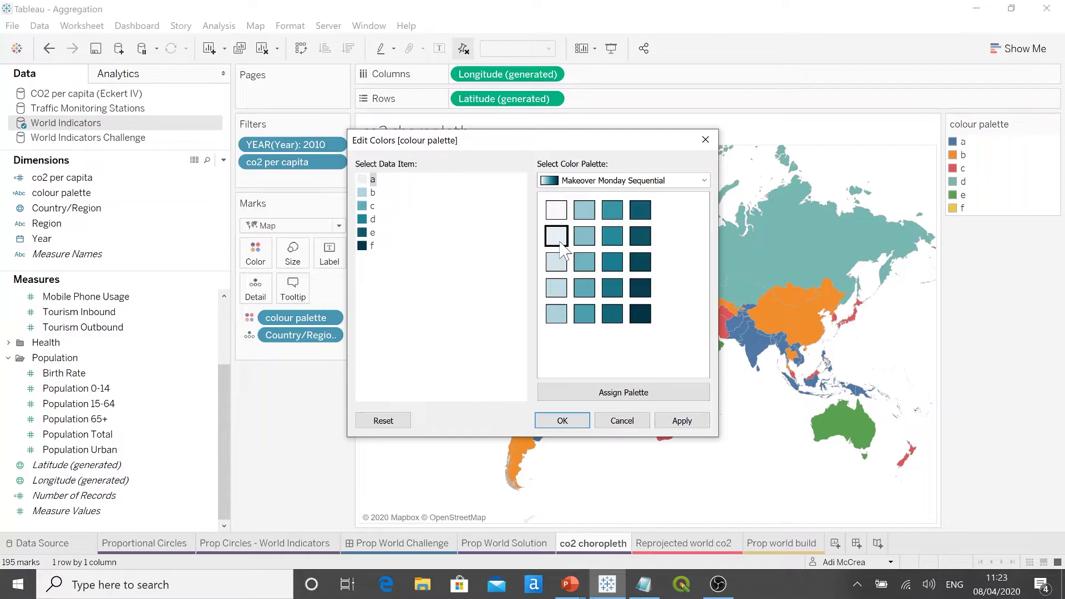
left_click(679, 428)
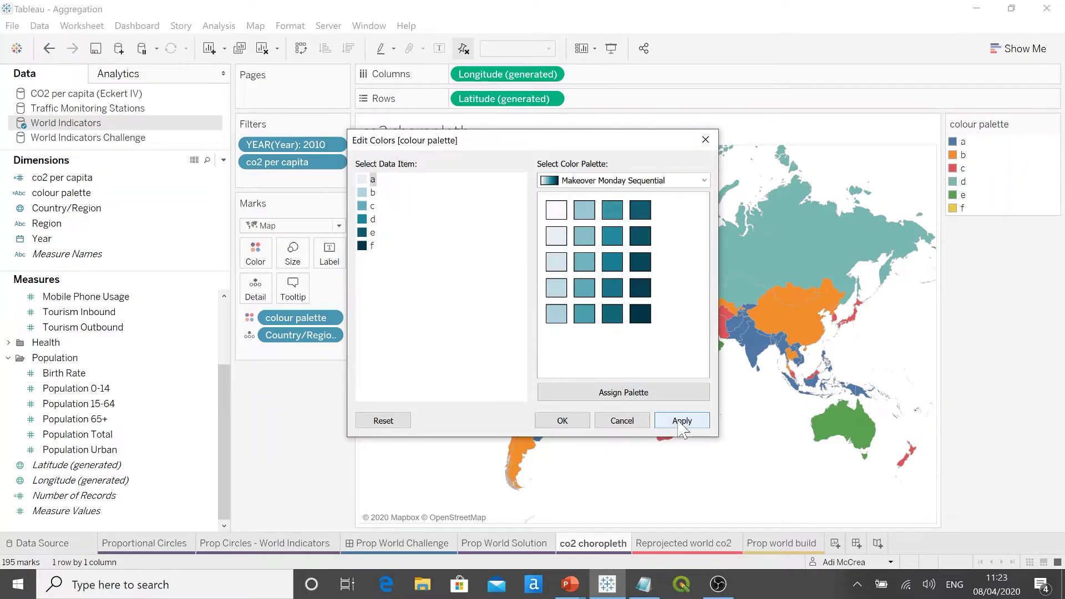
left_click(563, 422)
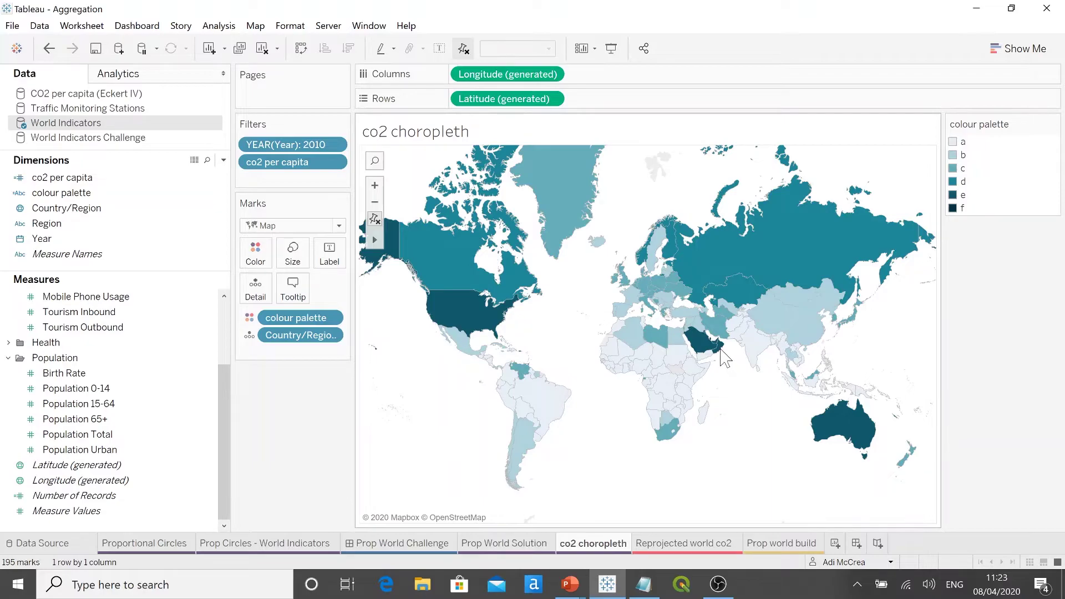
mouse_move(721, 351)
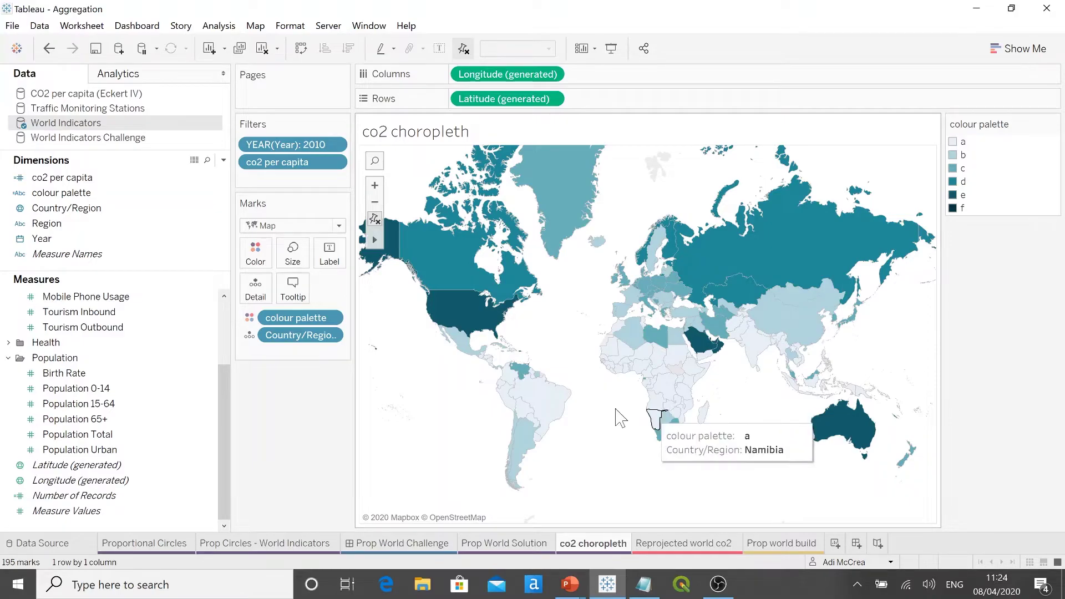
mouse_move(522, 379)
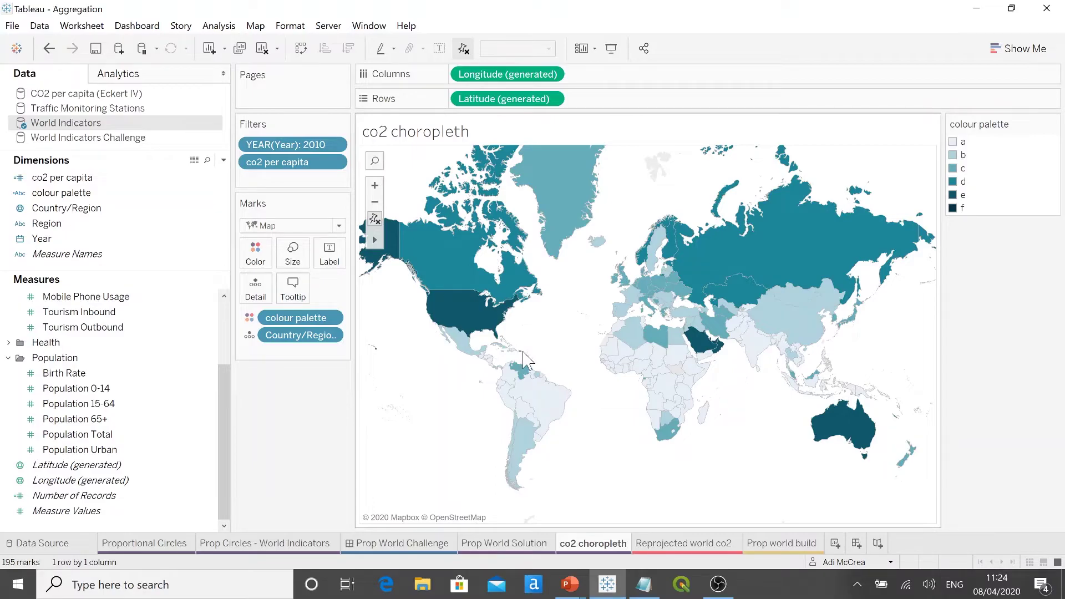
Step: Switch to the Reprojected world co2 sheet using the CO2 per capita (Eckert IV) source
mouse_move(522, 359)
left_click(648, 543)
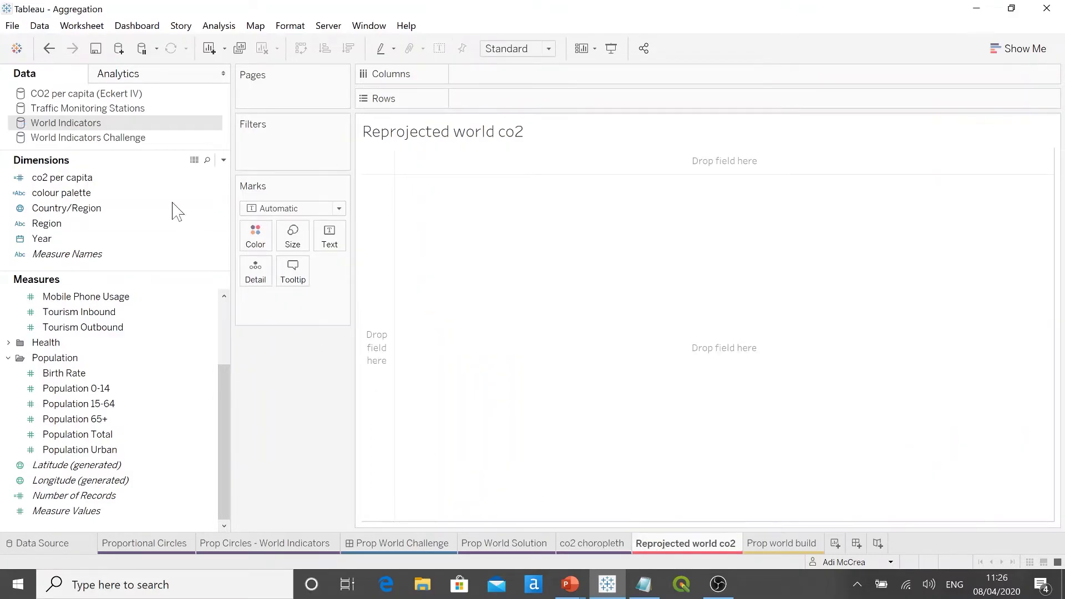
left_click(130, 99)
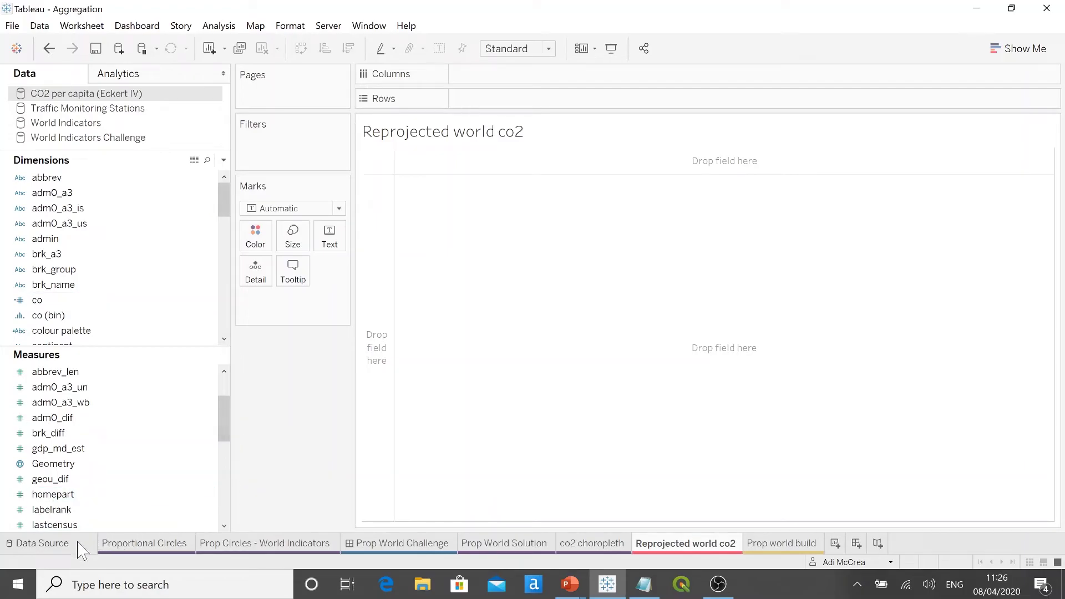
left_click(49, 546)
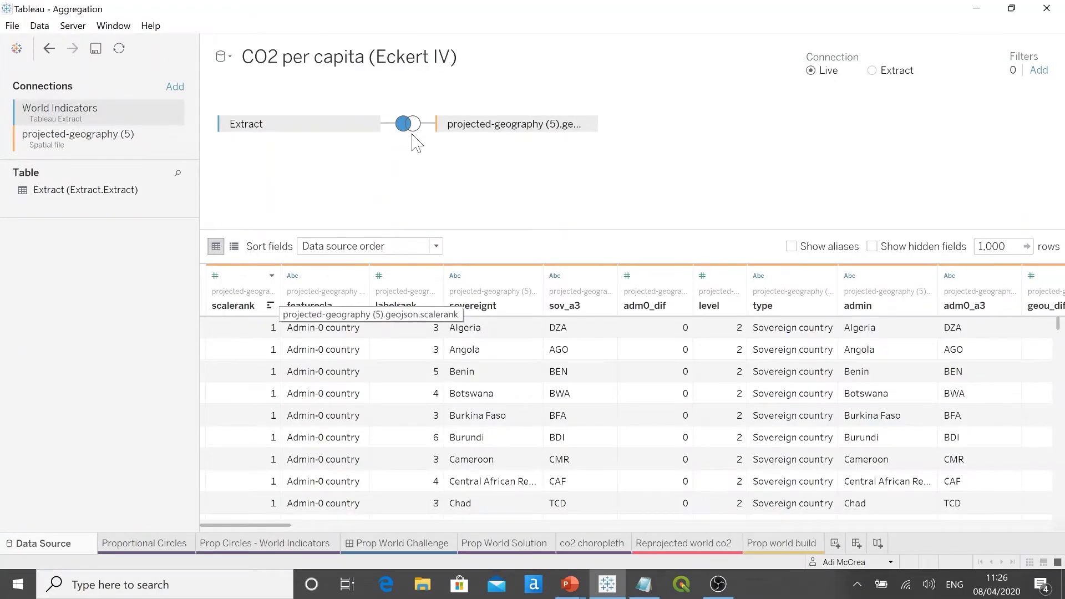
Step: Review the left join calculation on the Data Source tab, then return to the sheet
mouse_move(411, 137)
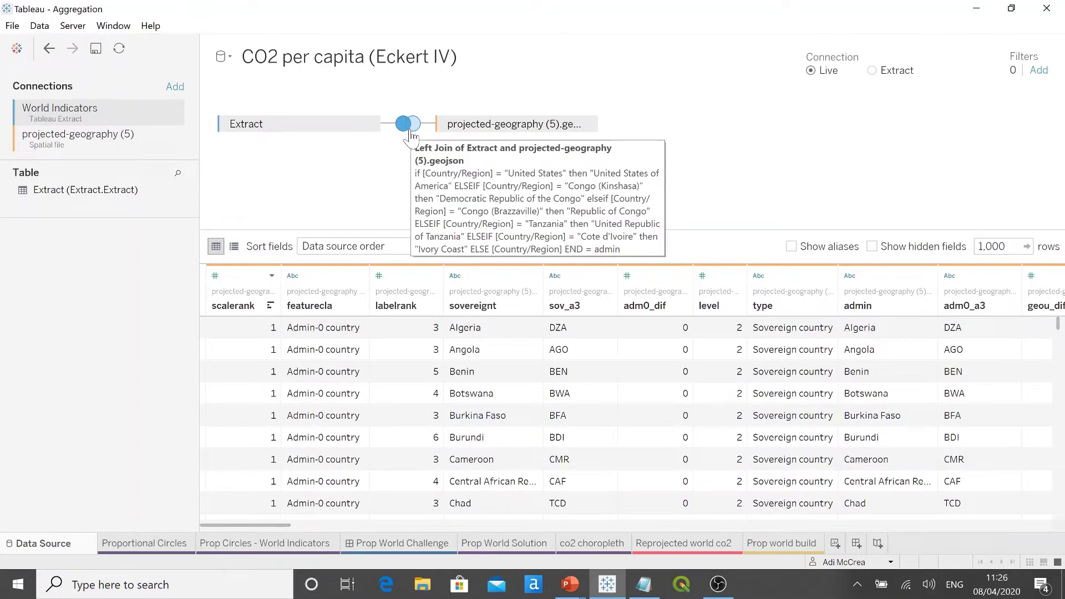
left_click(408, 127)
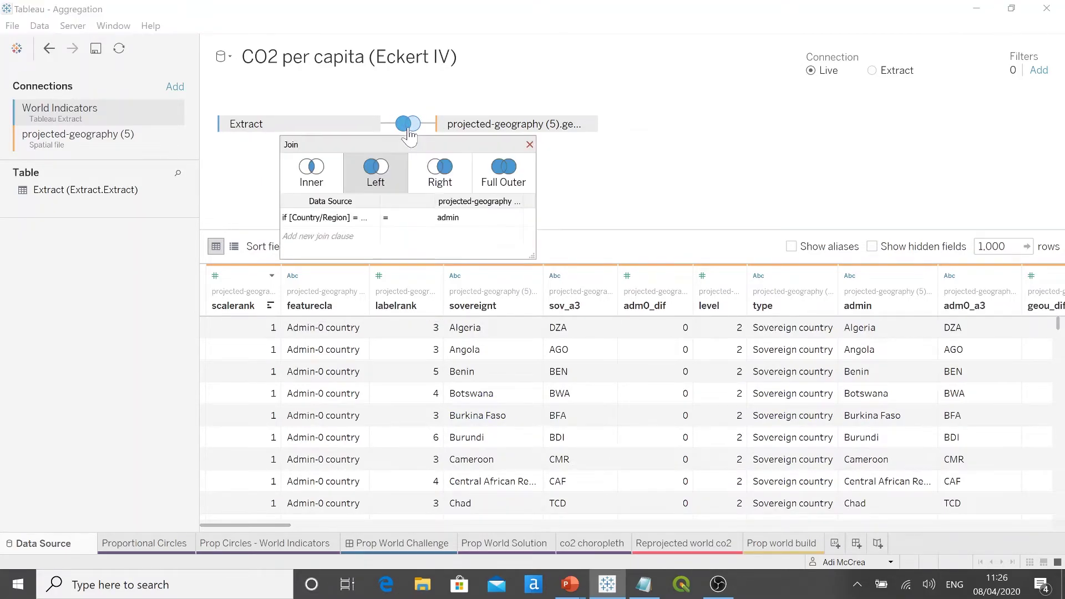
left_click(373, 217)
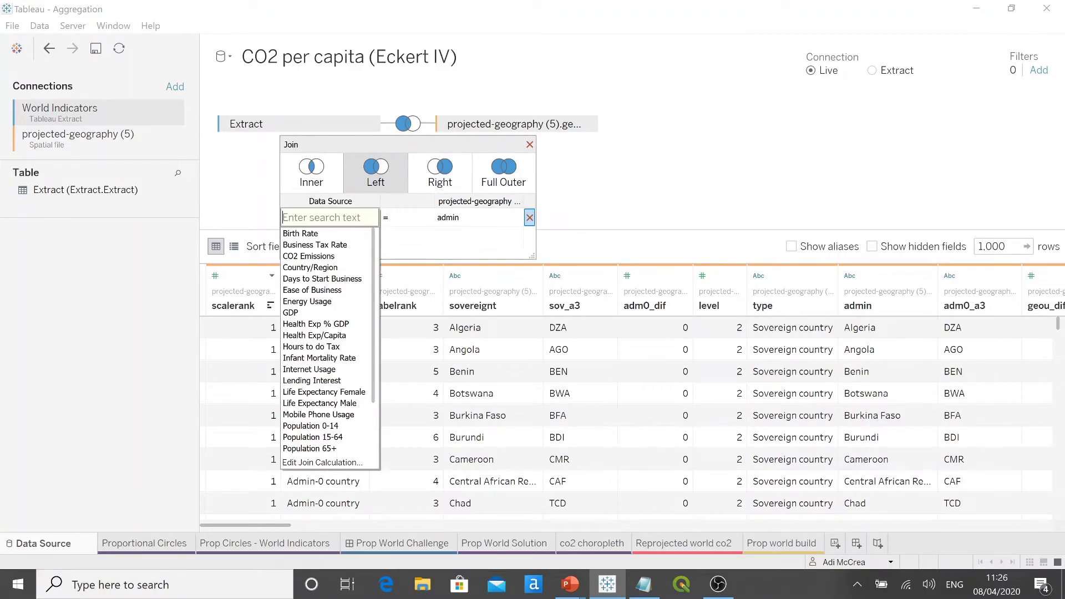
left_click(333, 463)
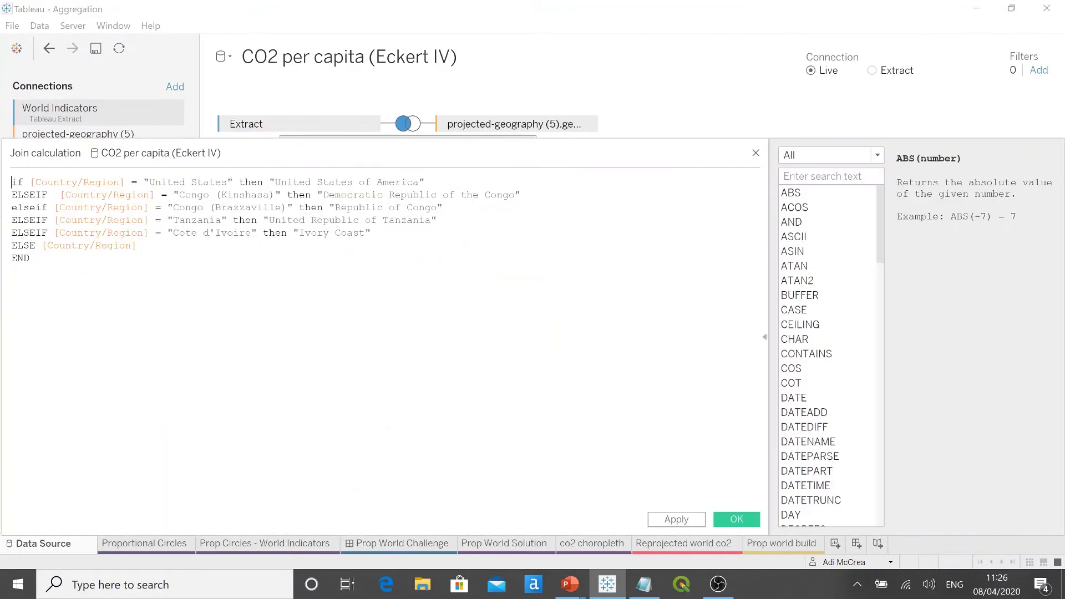
scroll(174, 348, "up", 4)
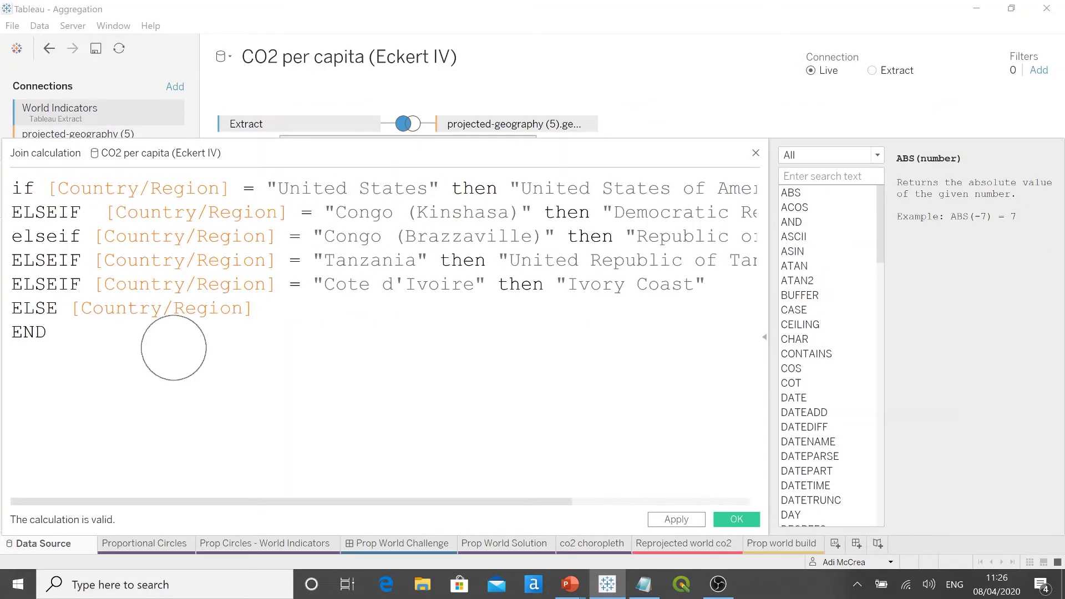
left_click(725, 521)
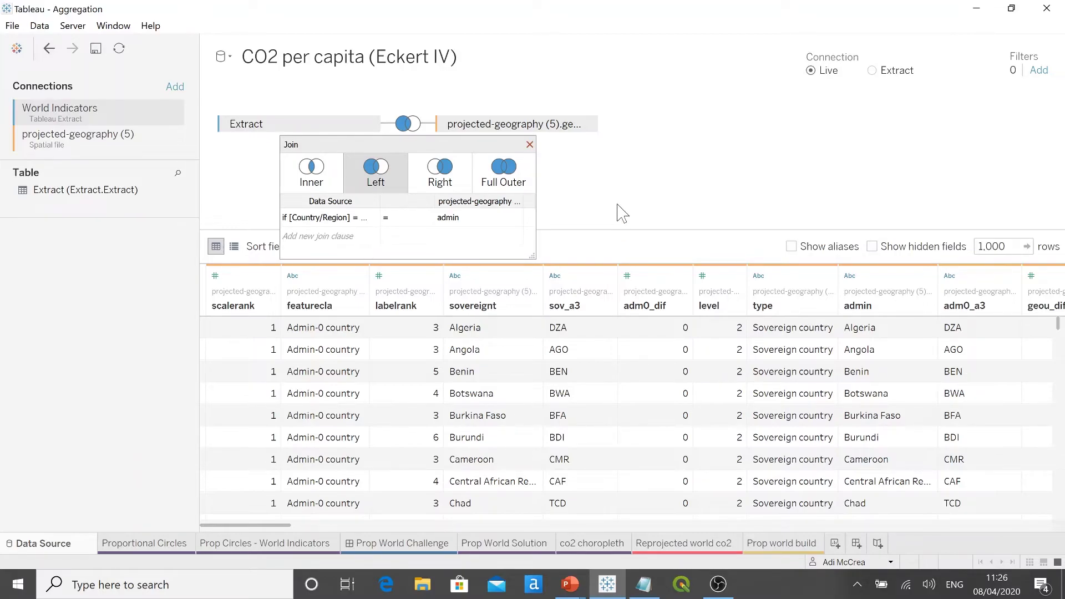
left_click(684, 547)
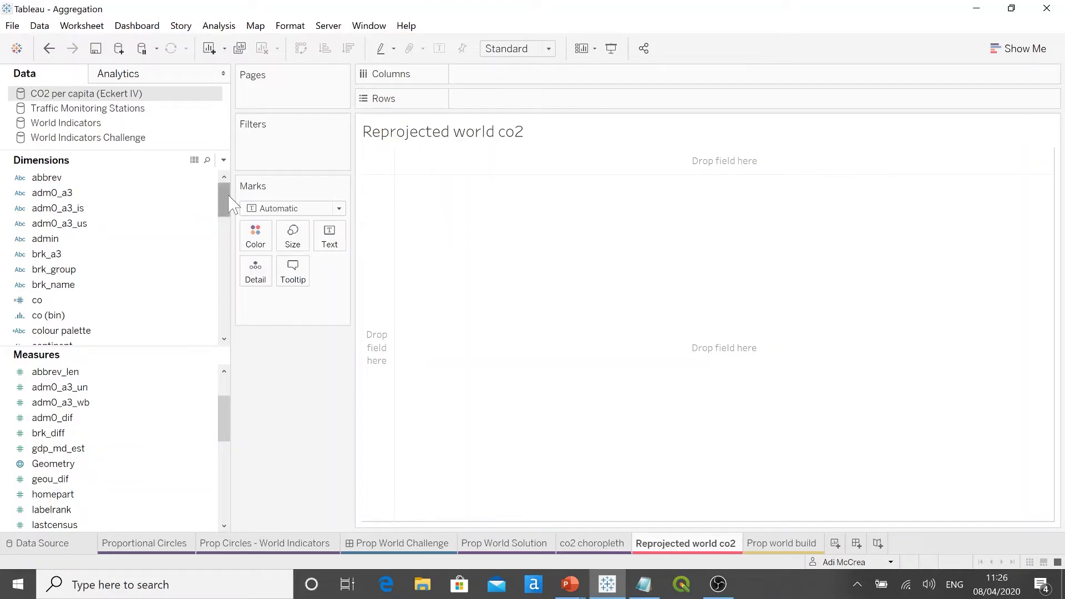
Step: Add a Year filter by whole years, keeping only 2010
left_click_drag(222, 209, 232, 315)
left_click(53, 317)
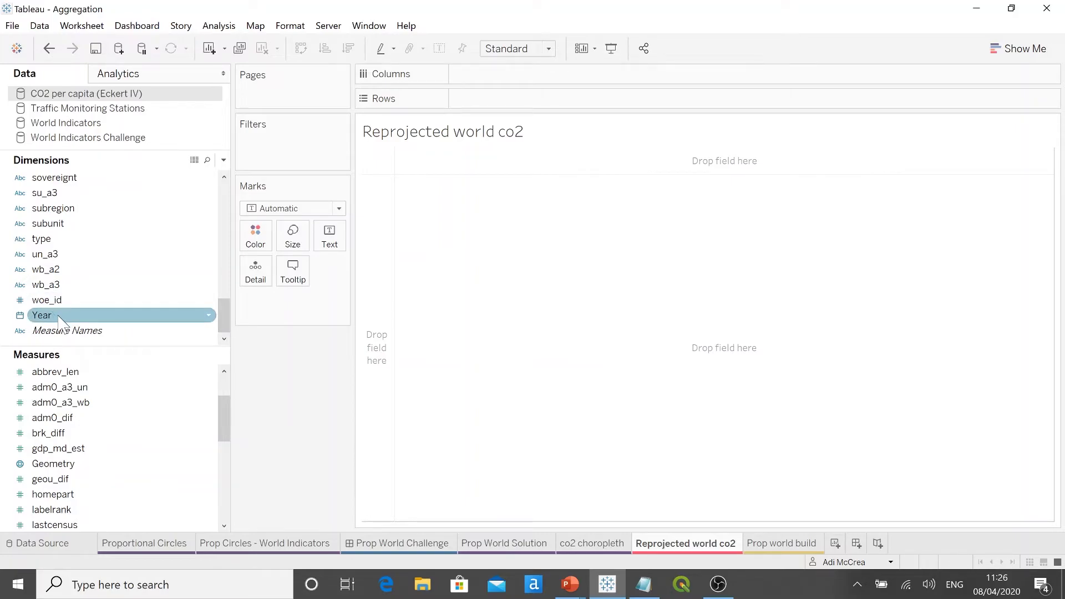
left_click_drag(58, 317, 277, 164)
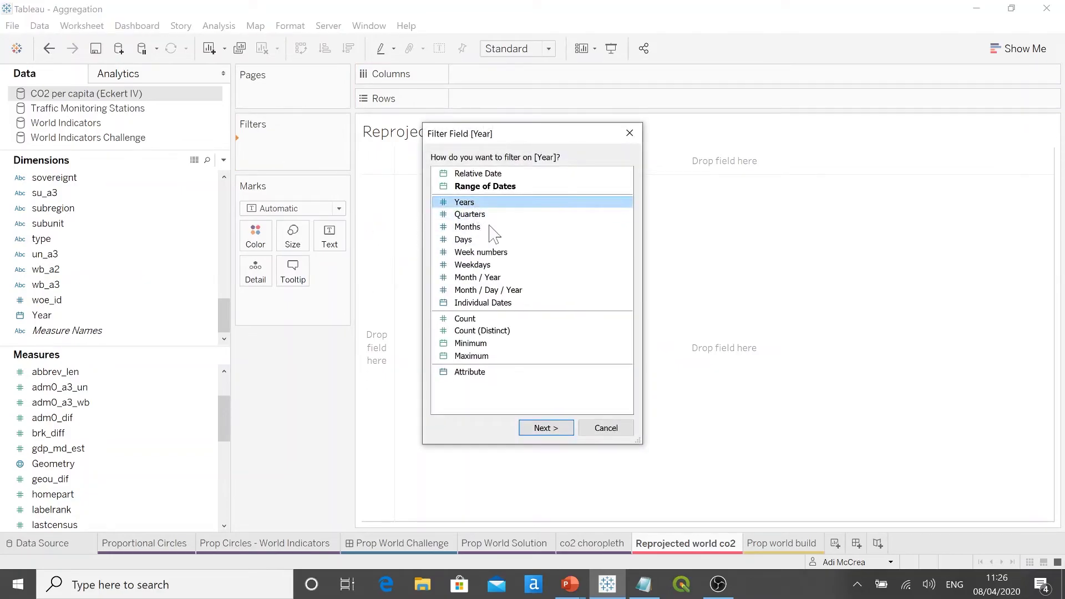
left_click(547, 433)
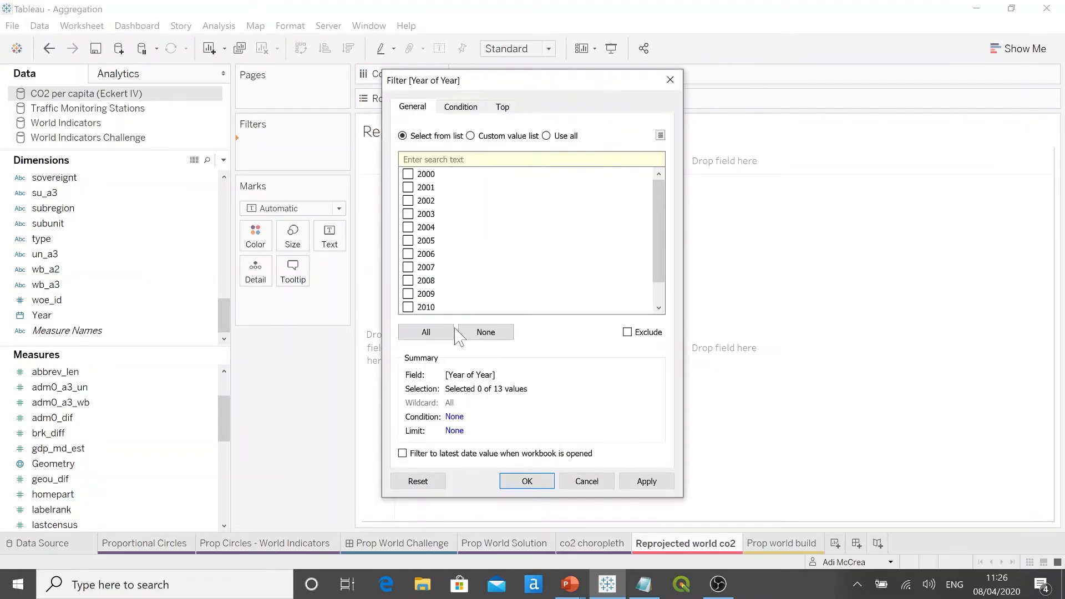
left_click(405, 308)
left_click(645, 482)
left_click(527, 481)
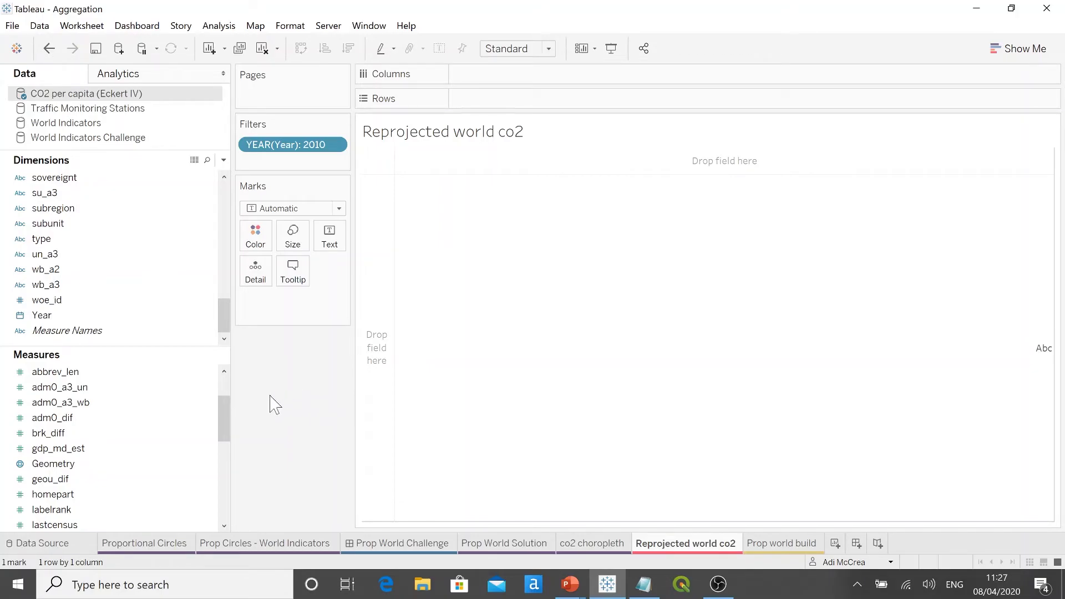
left_click(123, 449)
left_click(125, 465)
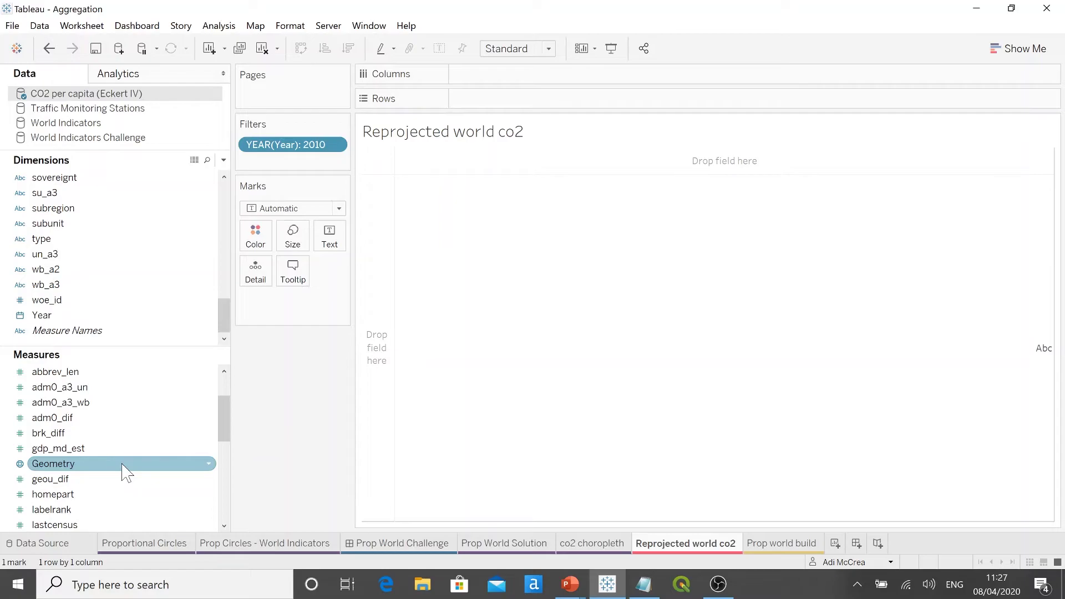
double_click(123, 465)
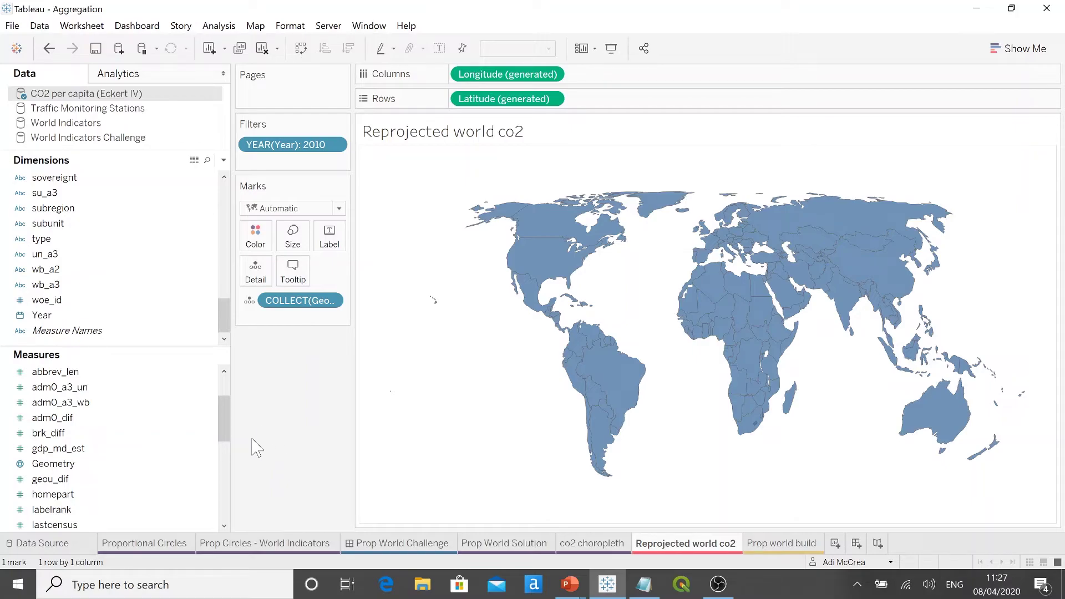
left_click(255, 25)
key("Escape")
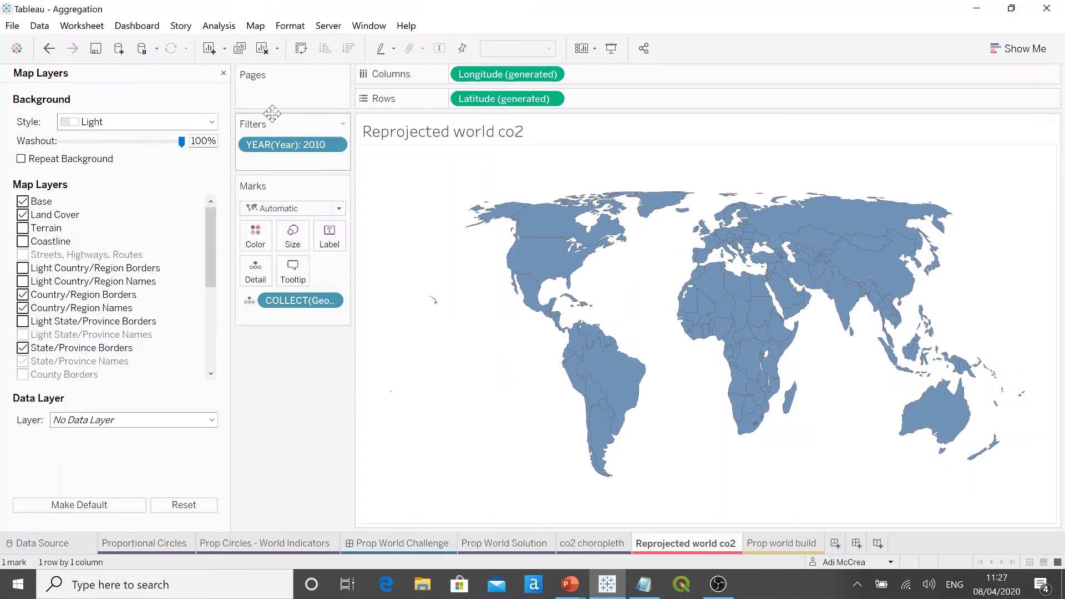
left_click(183, 142)
left_click_drag(183, 142, 55, 150)
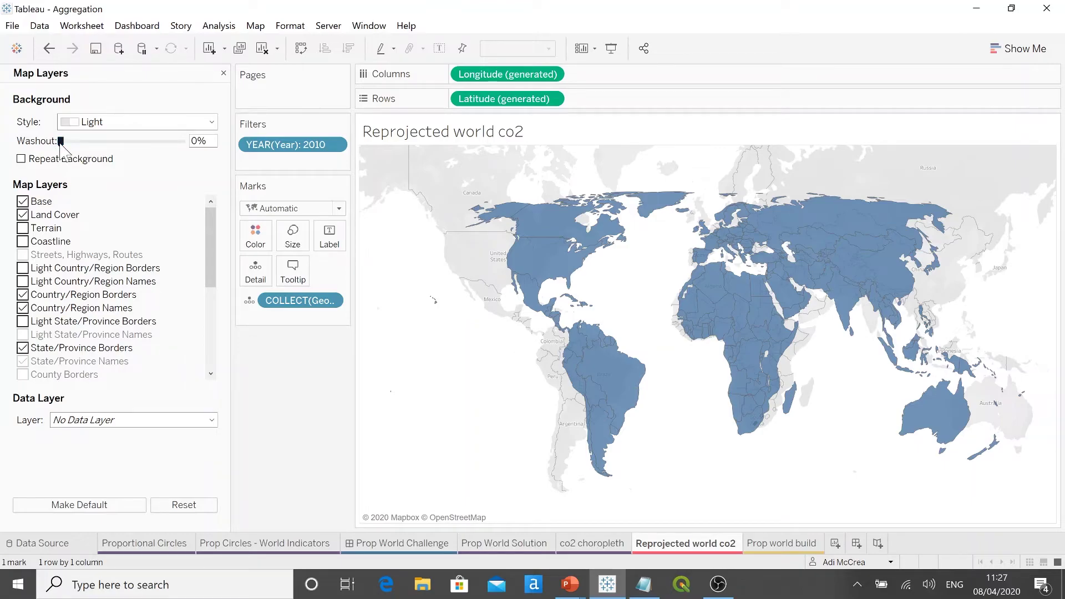
left_click_drag(61, 141, 189, 158)
left_click(223, 73)
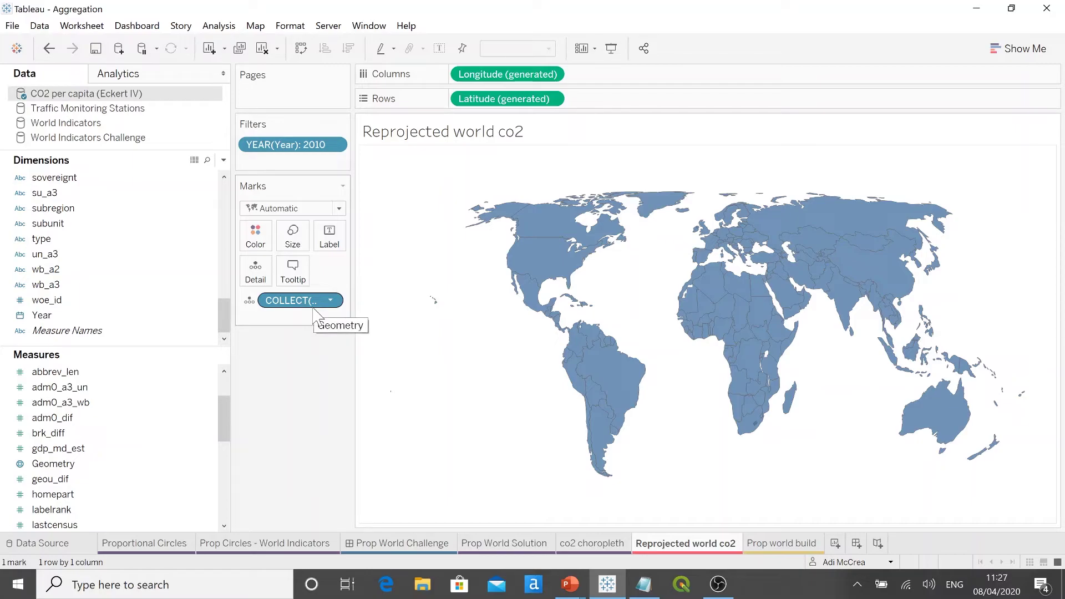
Step: Put admin on Detail so the Geometry splits into 163 separate country shapes
left_click_drag(227, 319, 220, 201)
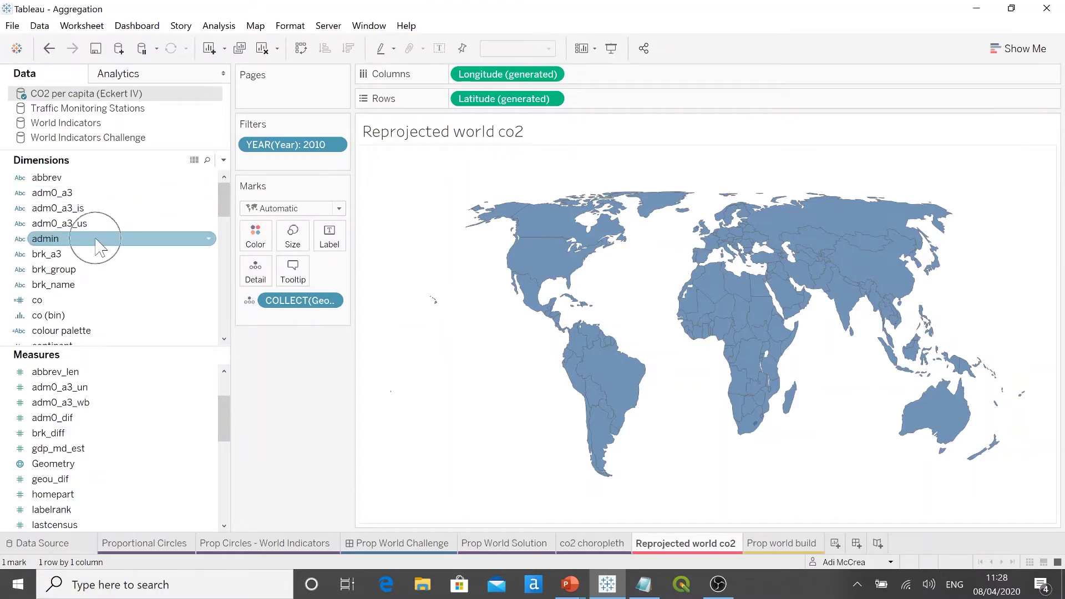
left_click(49, 243)
left_click_drag(49, 242, 255, 271)
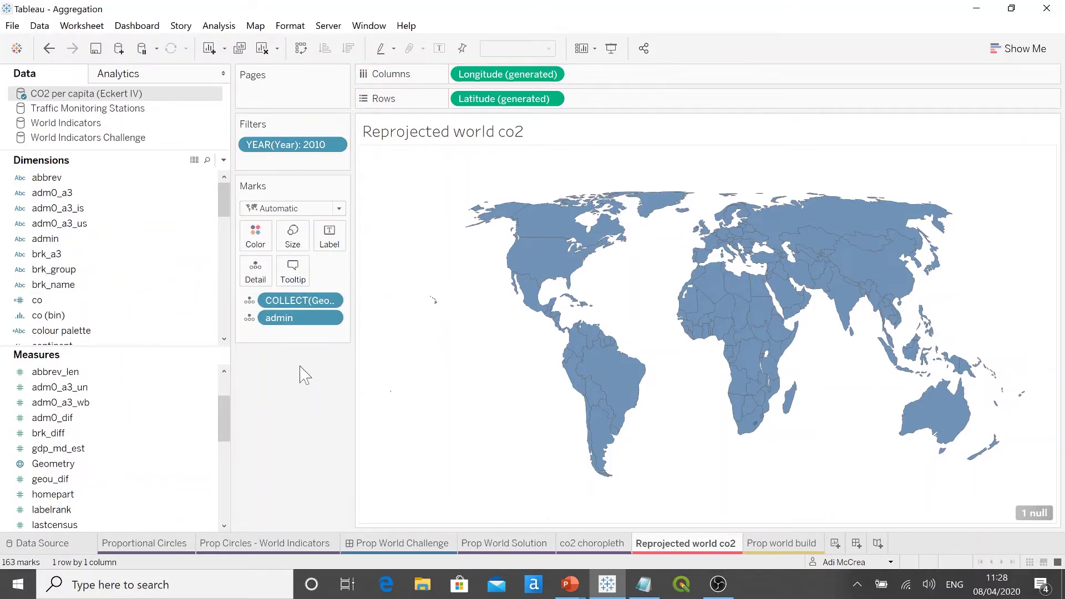
mouse_move(593, 417)
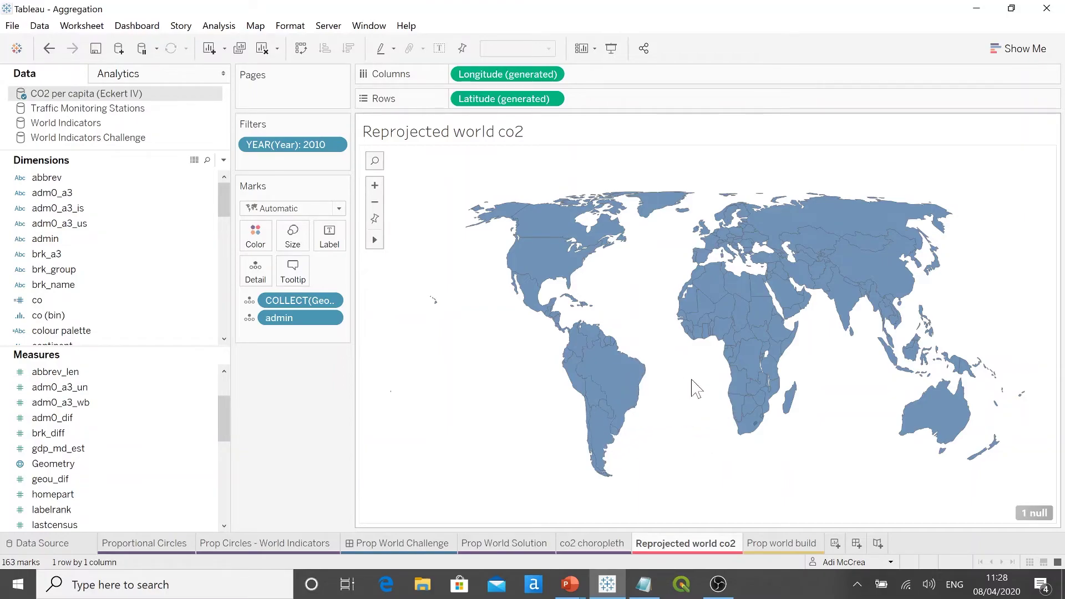
mouse_move(743, 377)
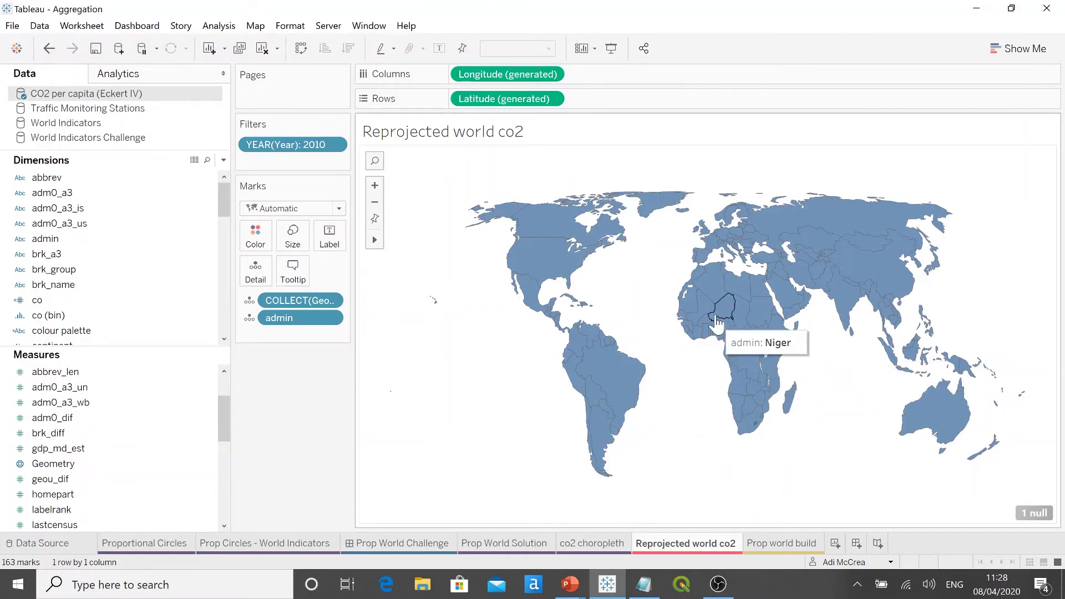
mouse_move(740, 321)
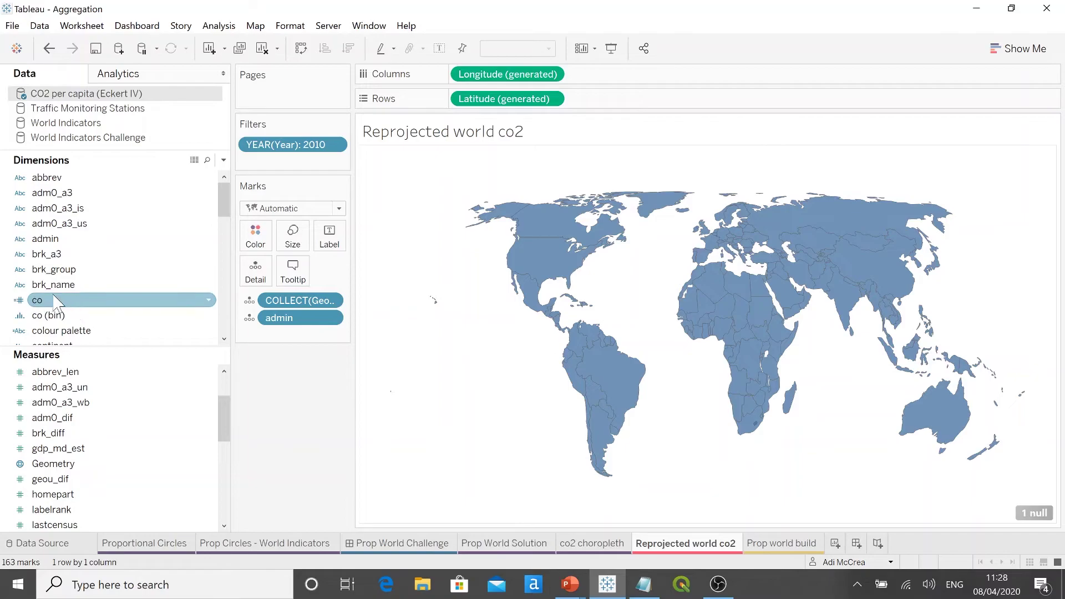
Step: Convert co to a measure and colour the countries by SUM(co)
left_click(38, 304)
left_click_drag(38, 304, 255, 243)
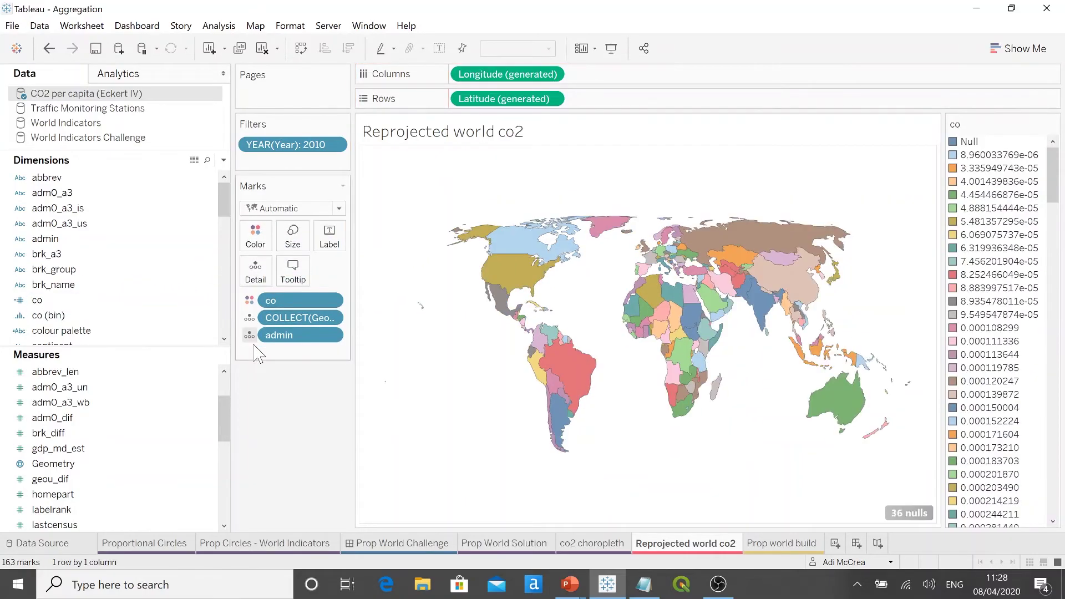
left_click_drag(287, 300, 290, 387)
right_click(66, 302)
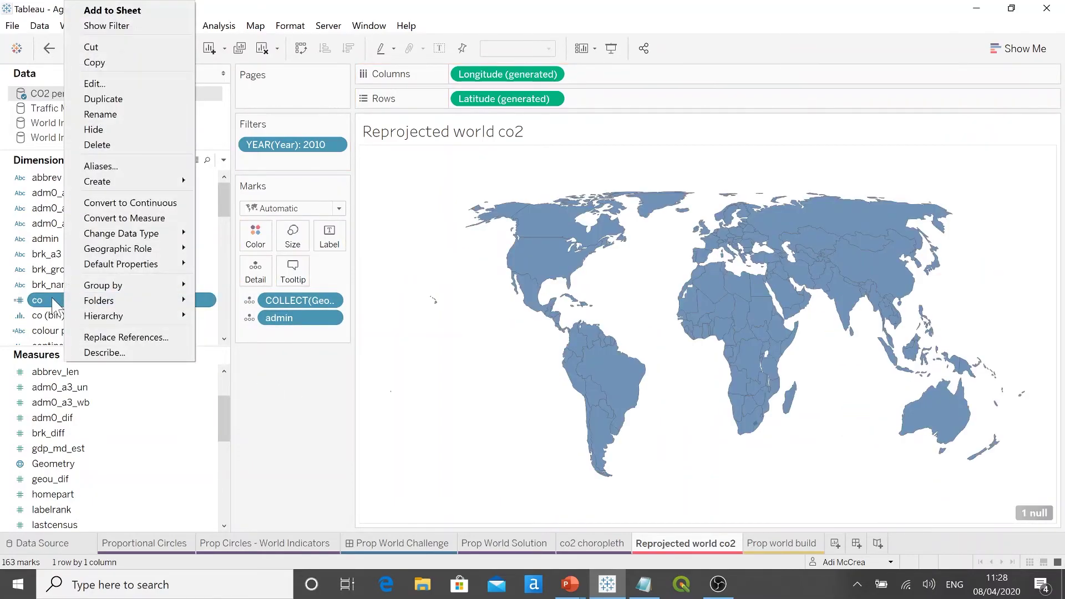
left_click(131, 218)
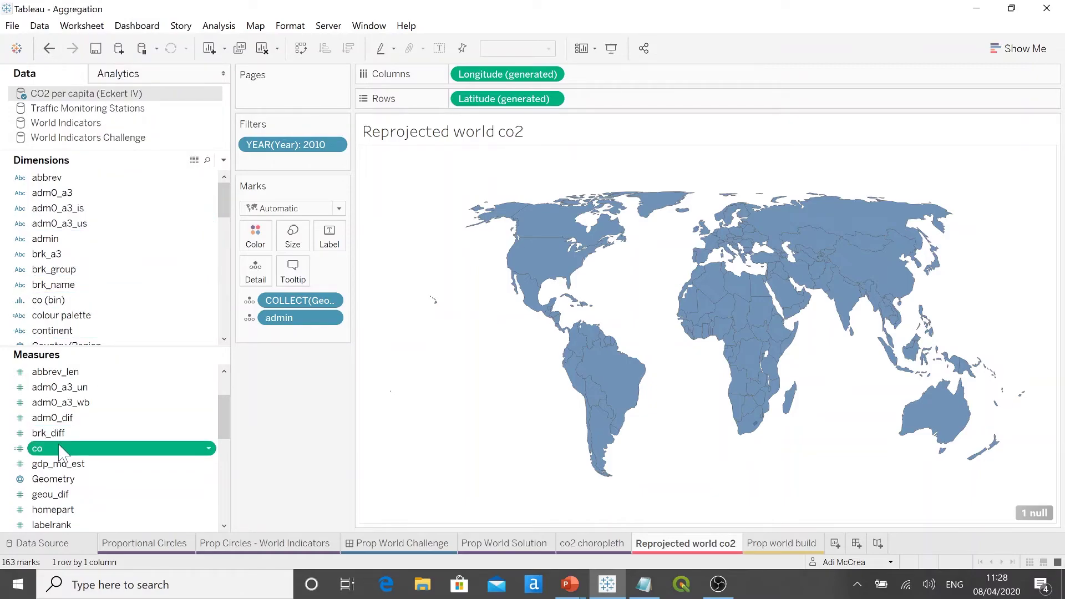
left_click_drag(56, 447, 253, 244)
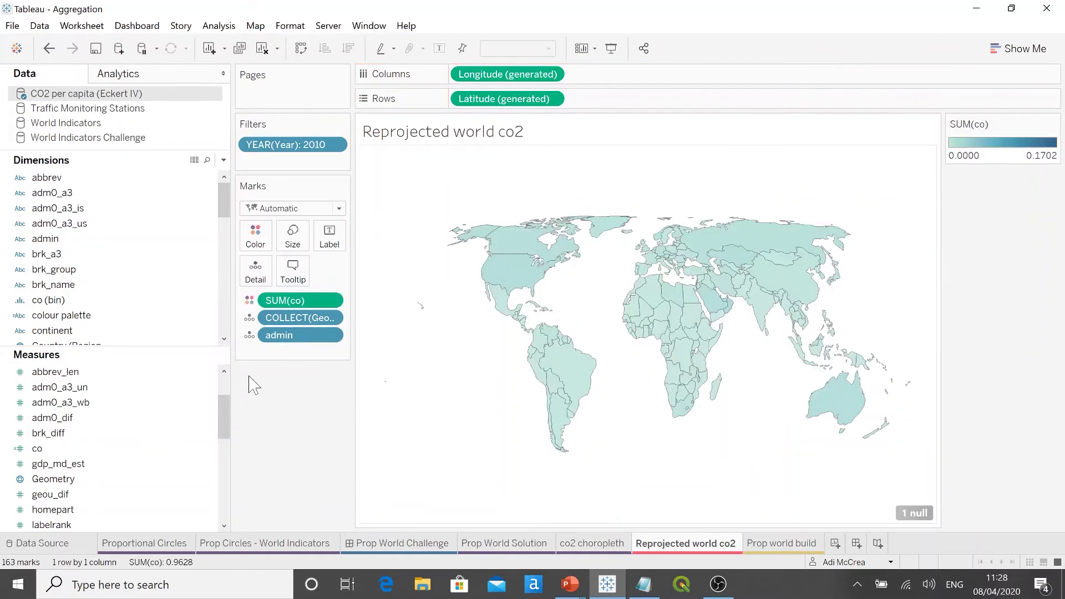
Step: Give SUM(co) the Makeover Monday Sequential palette, then colour by colour palette classes a–f
left_click(1052, 124)
left_click(1051, 140)
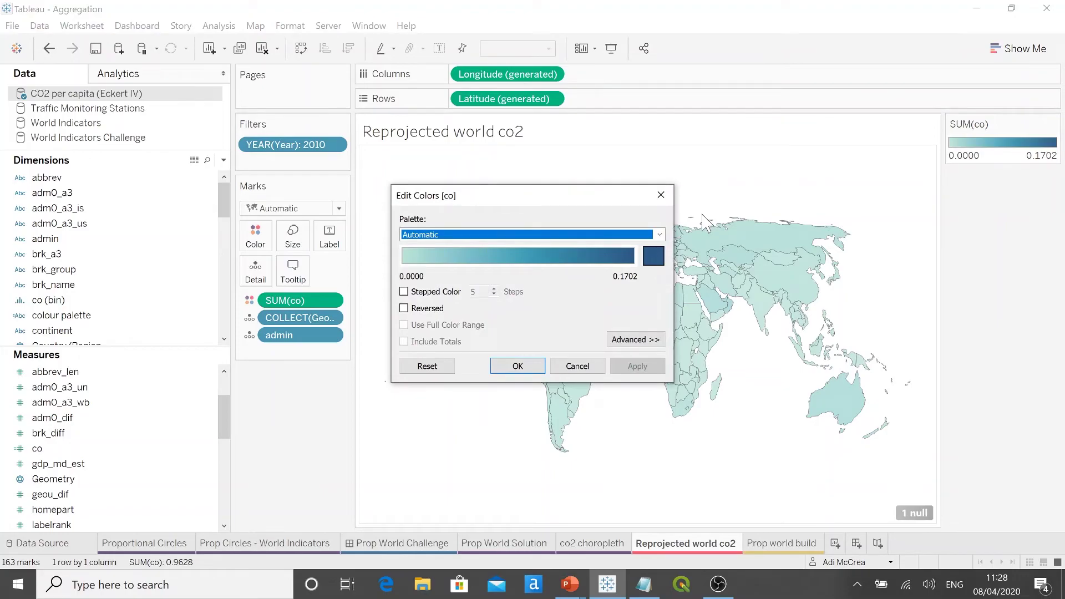
left_click(659, 235)
left_click_drag(660, 274, 660, 398)
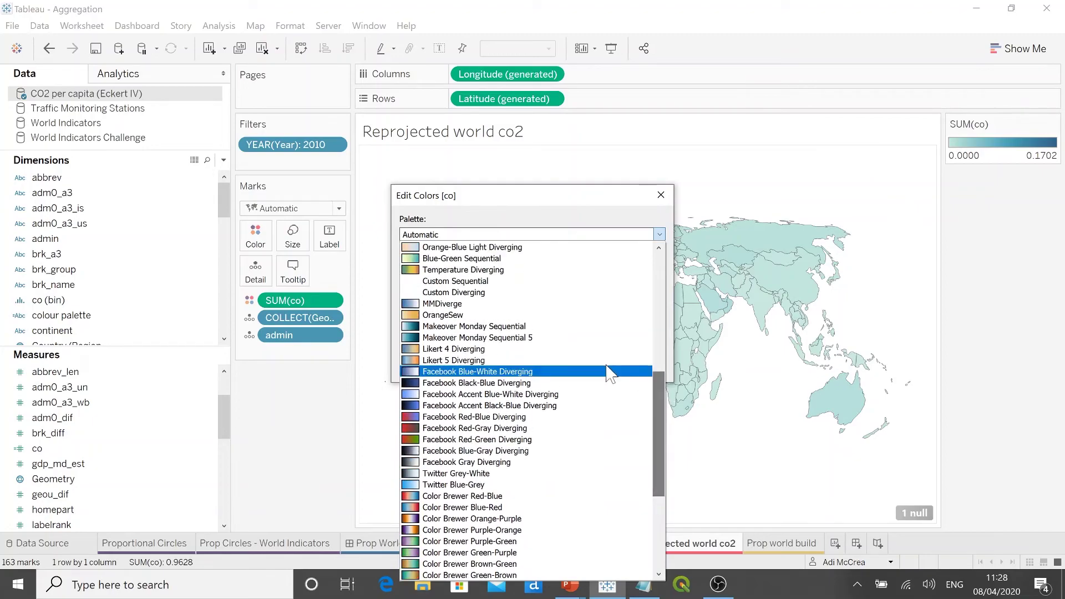
left_click(526, 326)
left_click(643, 371)
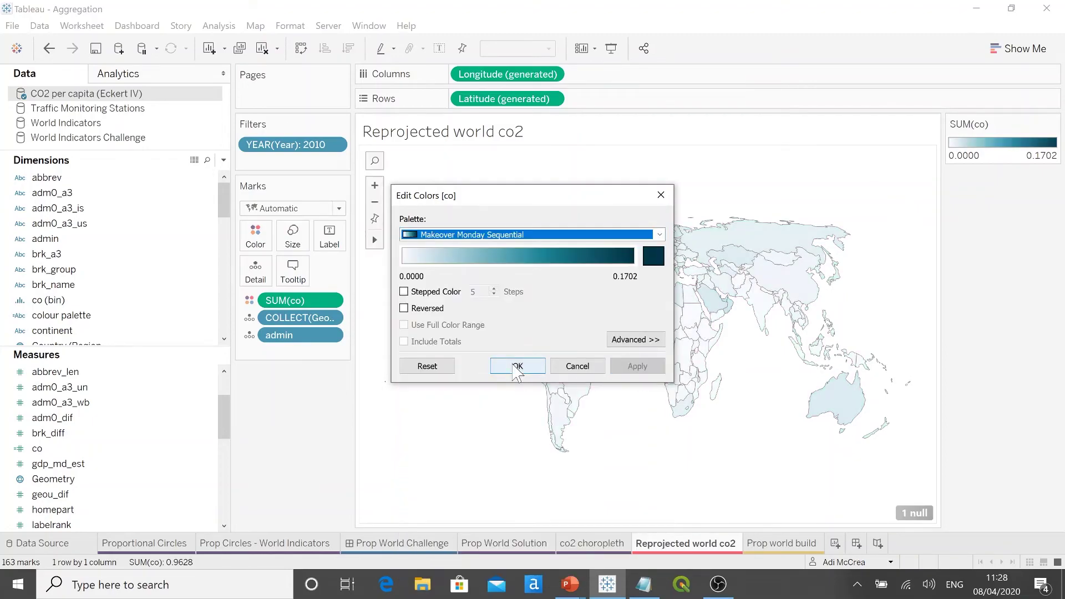
left_click(517, 364)
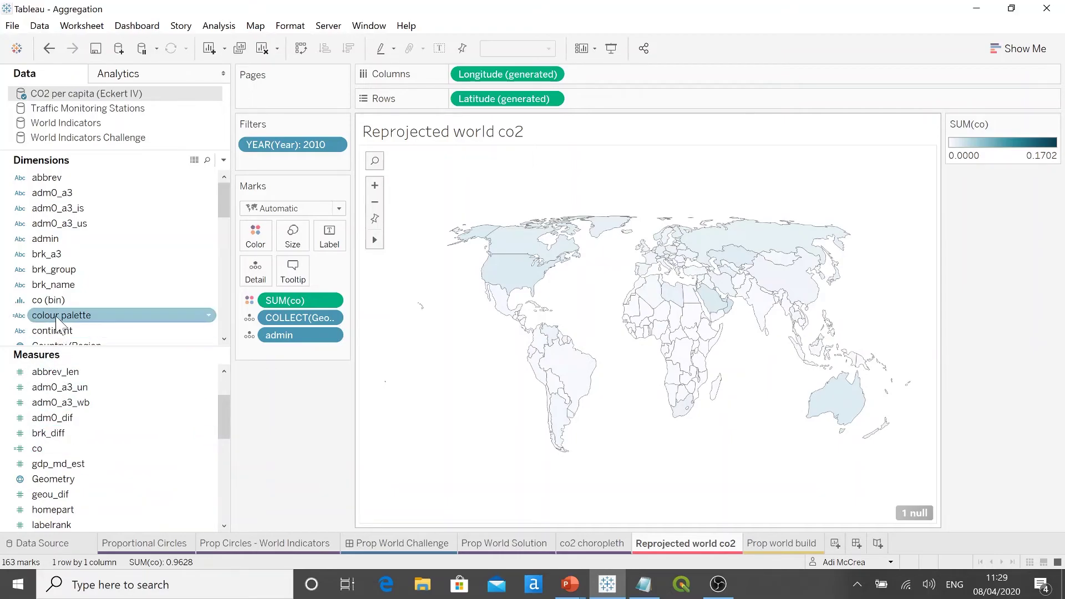
left_click_drag(60, 315, 288, 301)
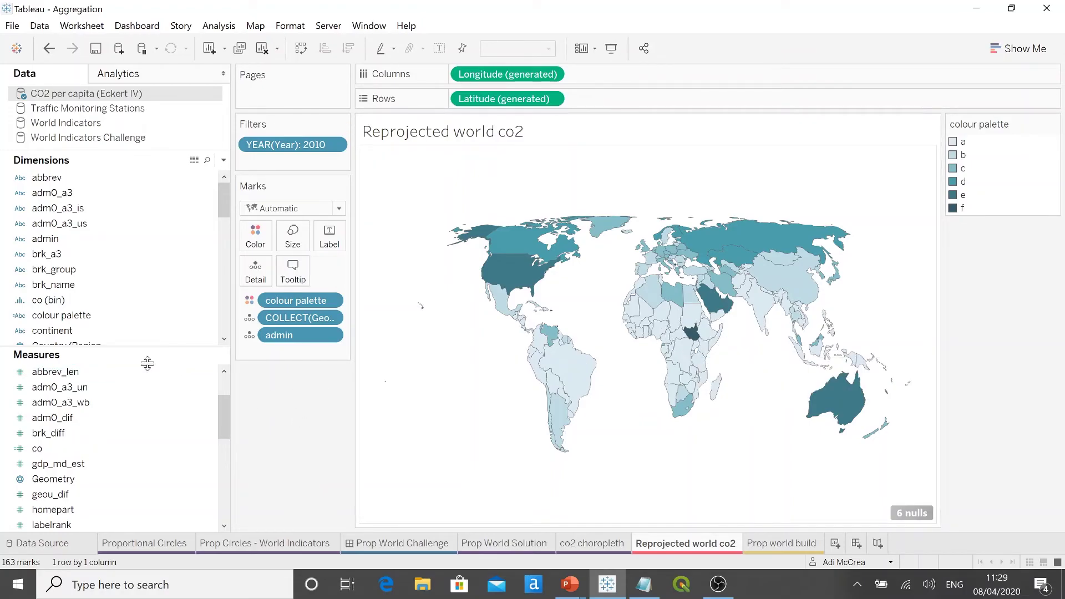
Step: Convert co to discrete and filter it to exclude the Null value
left_click(46, 453)
right_click(45, 453)
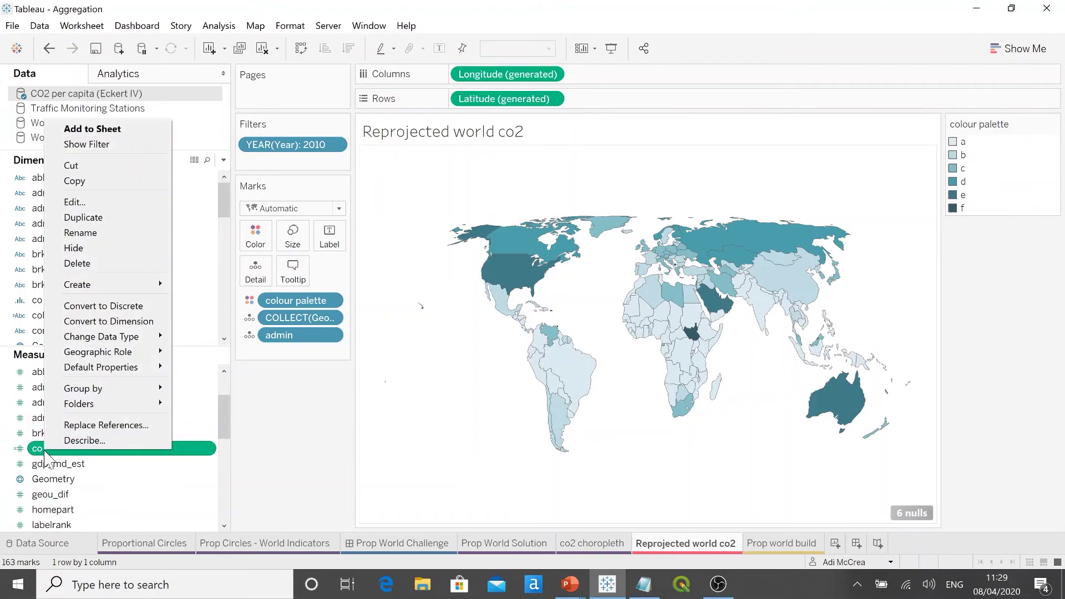
left_click(89, 307)
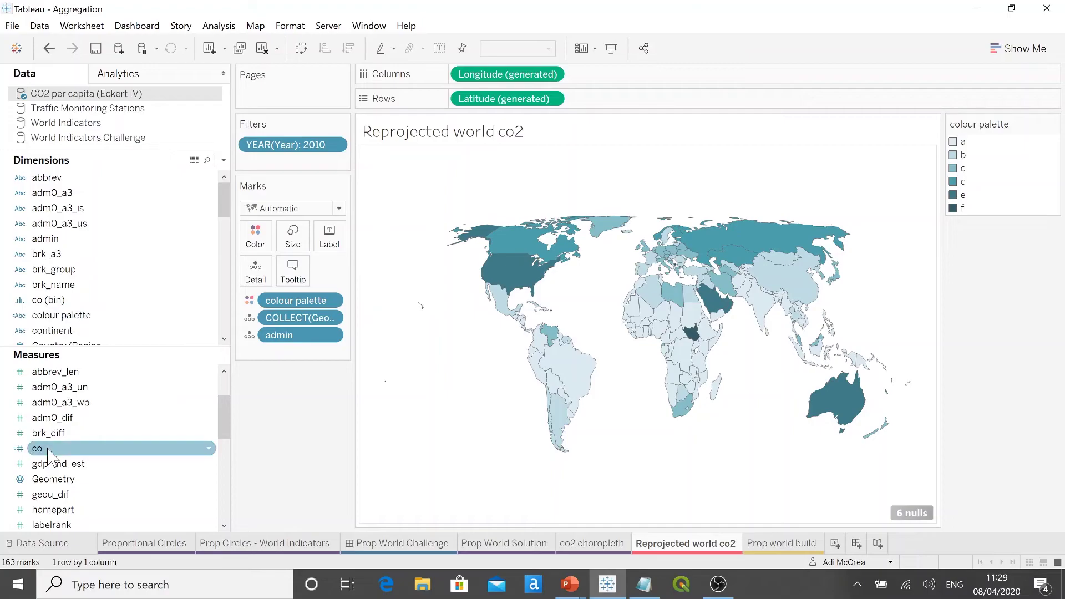
left_click_drag(37, 448, 267, 165)
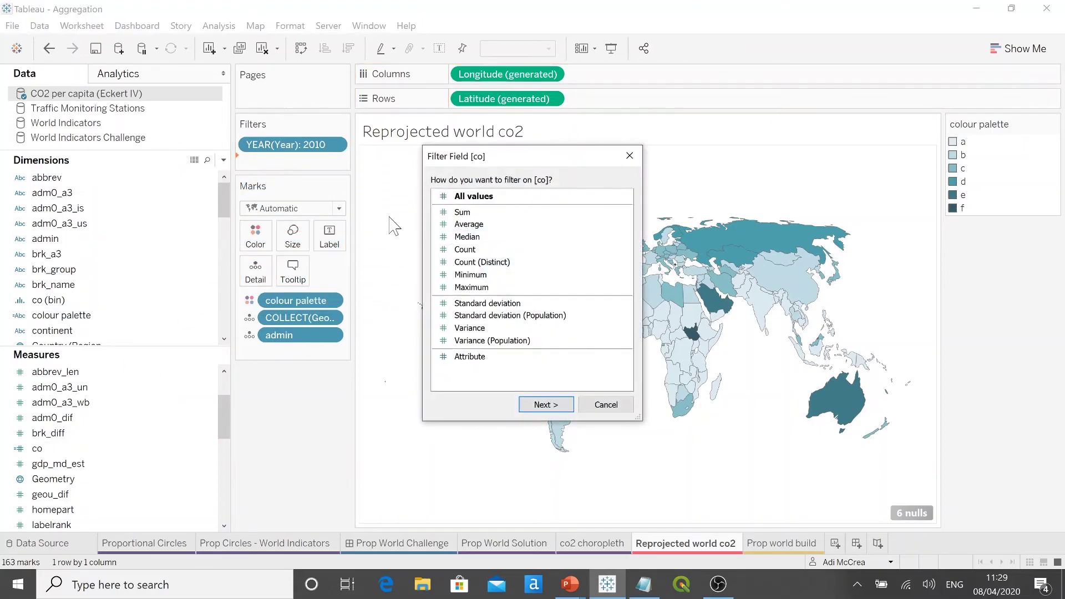
left_click(462, 212)
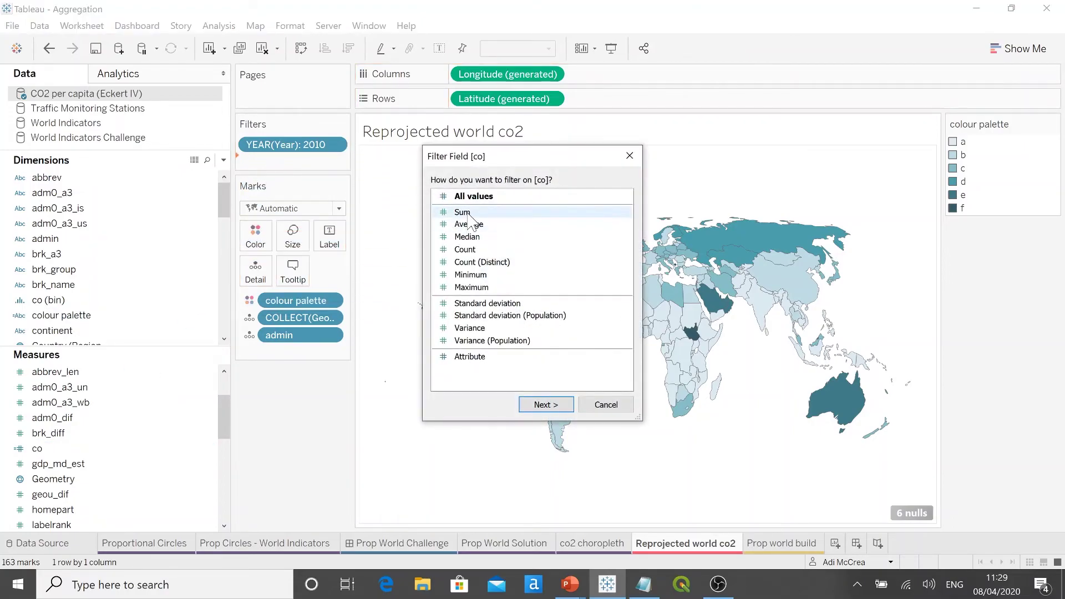
left_click(543, 404)
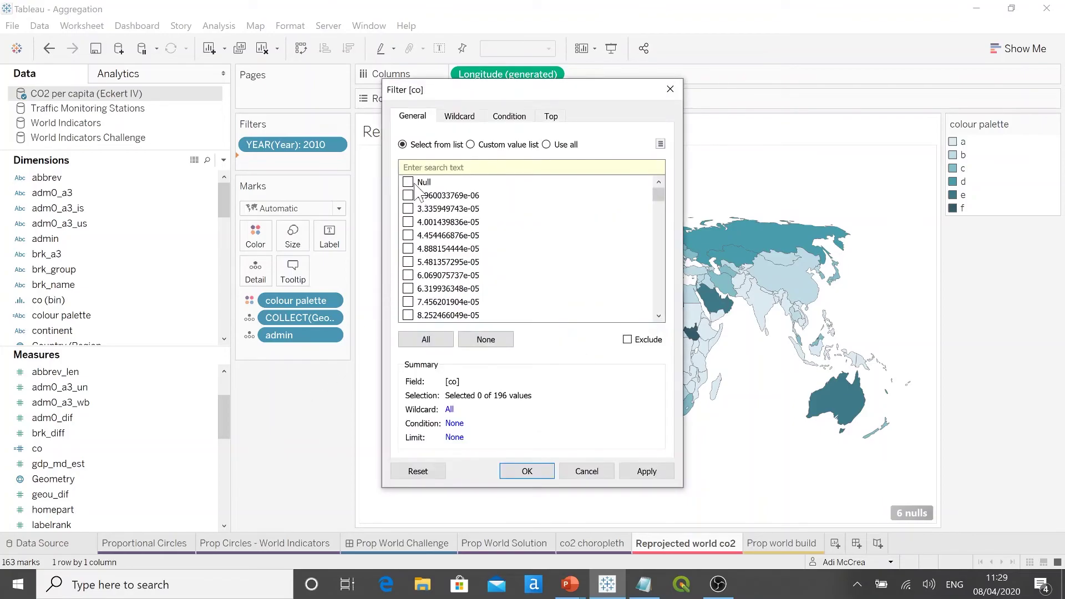
left_click(408, 182)
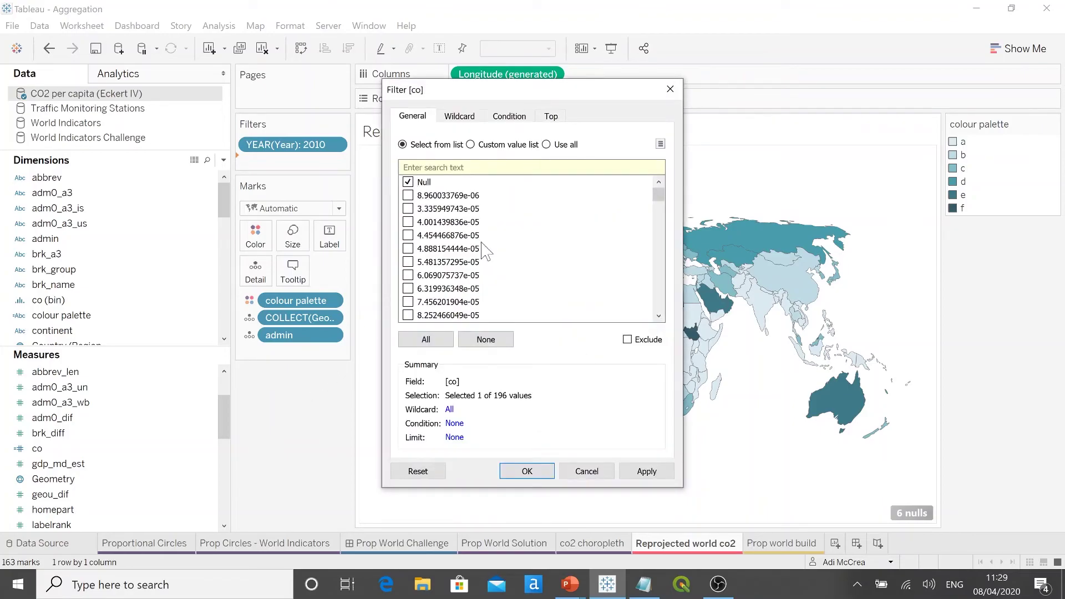
left_click(628, 340)
left_click(632, 472)
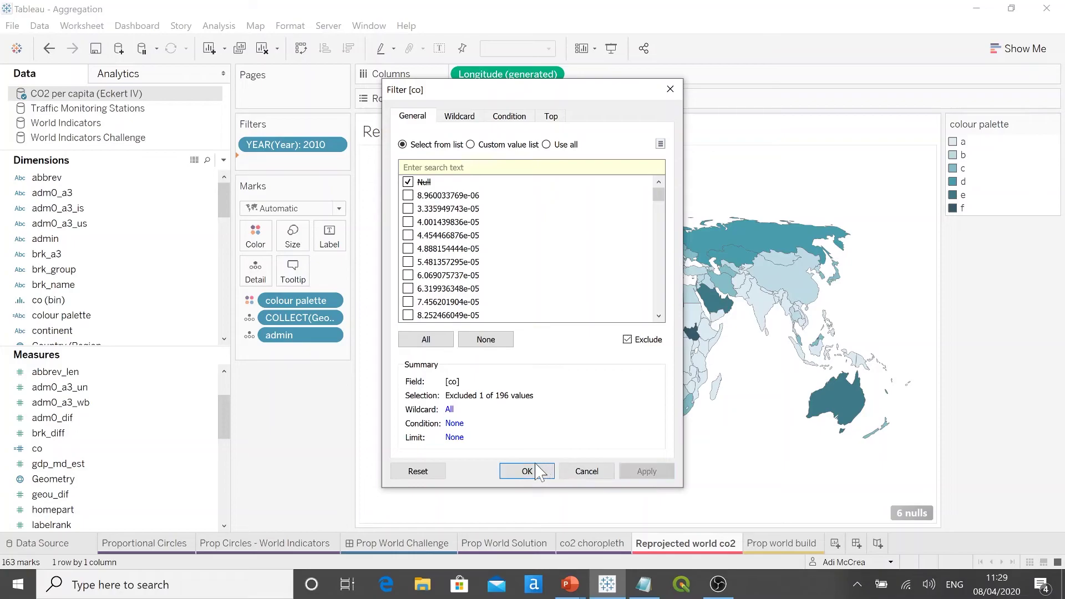
left_click(527, 472)
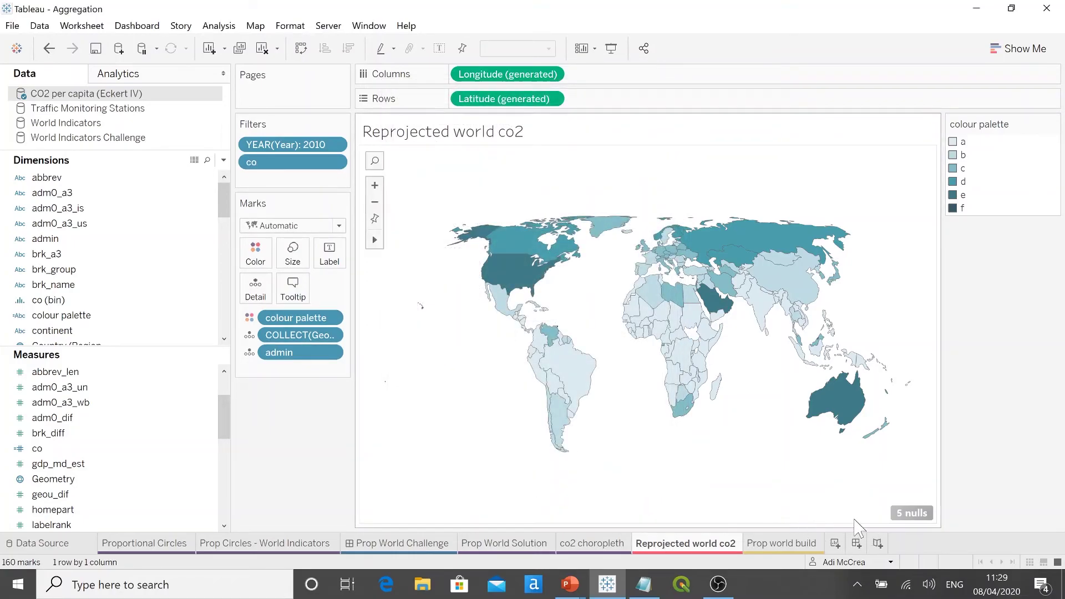
Step: Filter out the 5 null locations and zoom so the world map fills the view
mouse_move(910, 523)
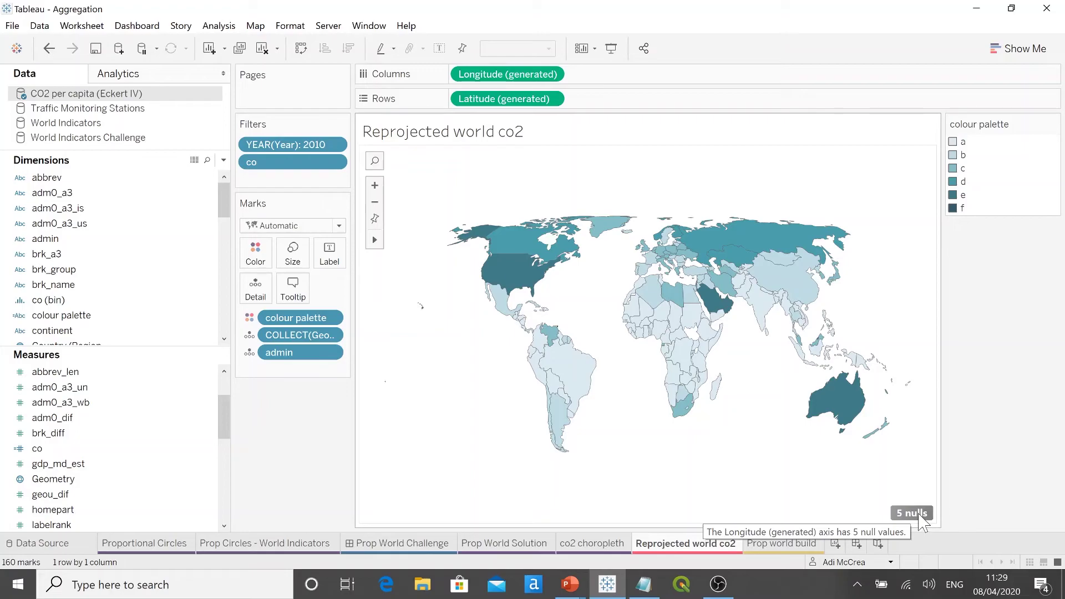
left_click(915, 514)
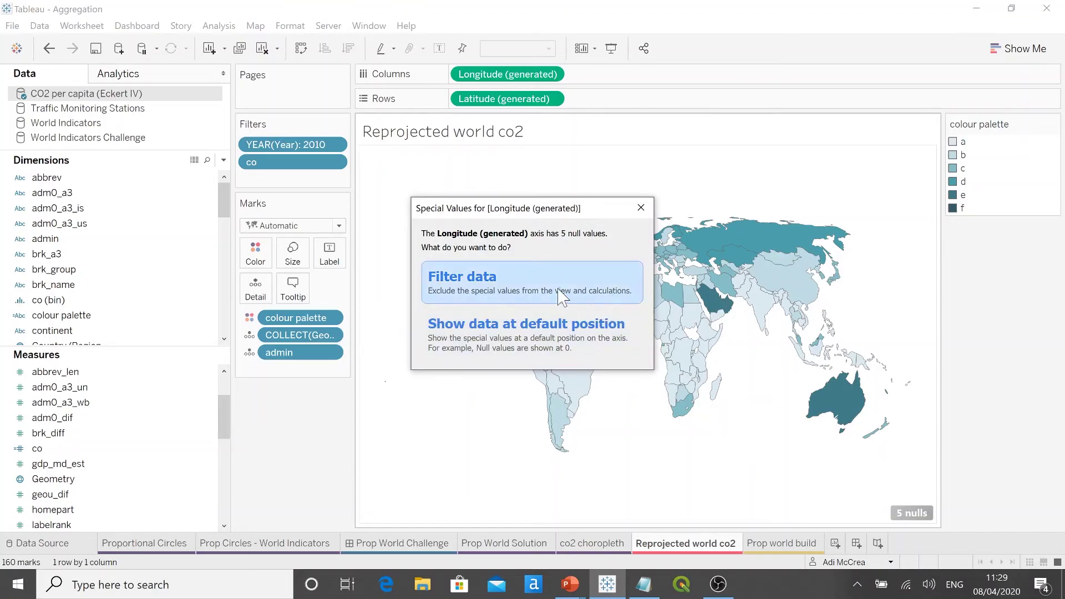
left_click(561, 297)
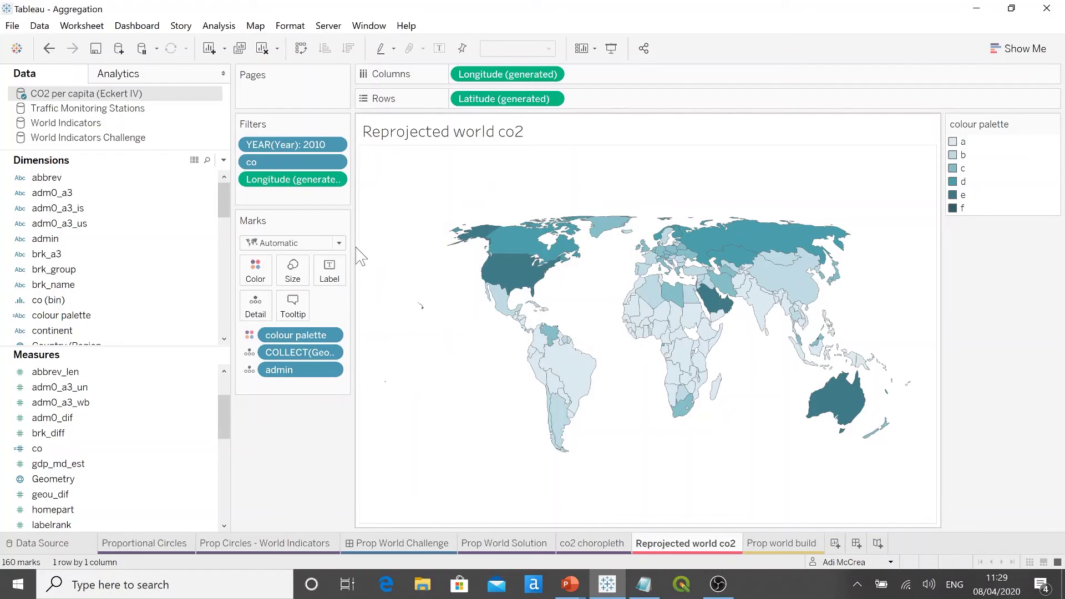
left_click(393, 239)
left_click_drag(395, 195, 933, 508)
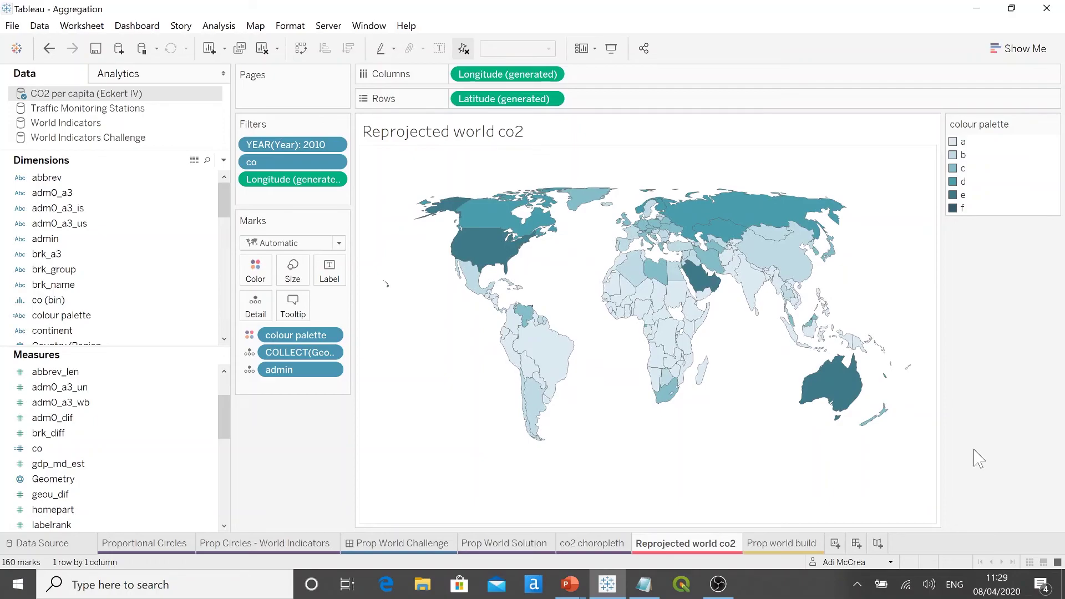